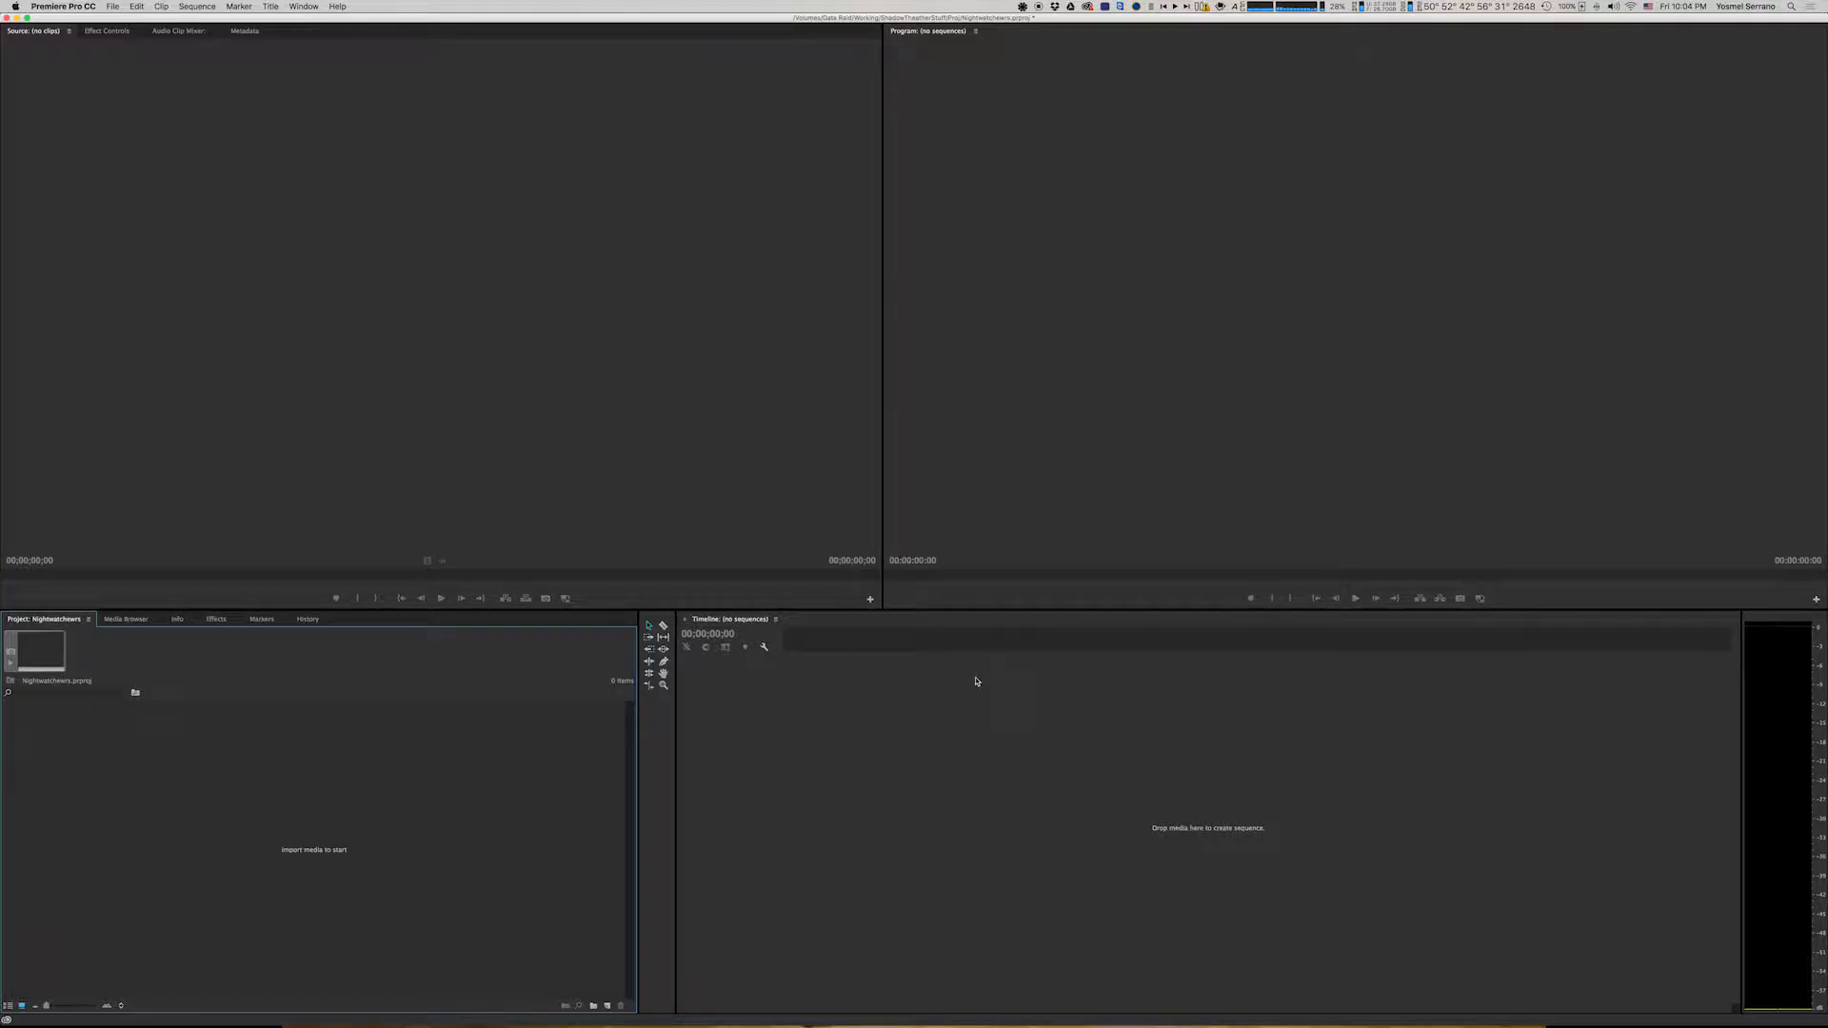
Step: Import saimorny-nw.720p.rerip_converted(1).mov from Finder into the project and create a new sequence from the clip
{"action": "key", "text": "super+Tab"}
{"action": "key", "text": "super+Tab"}
{"action": "key", "text": "super+Tab"}
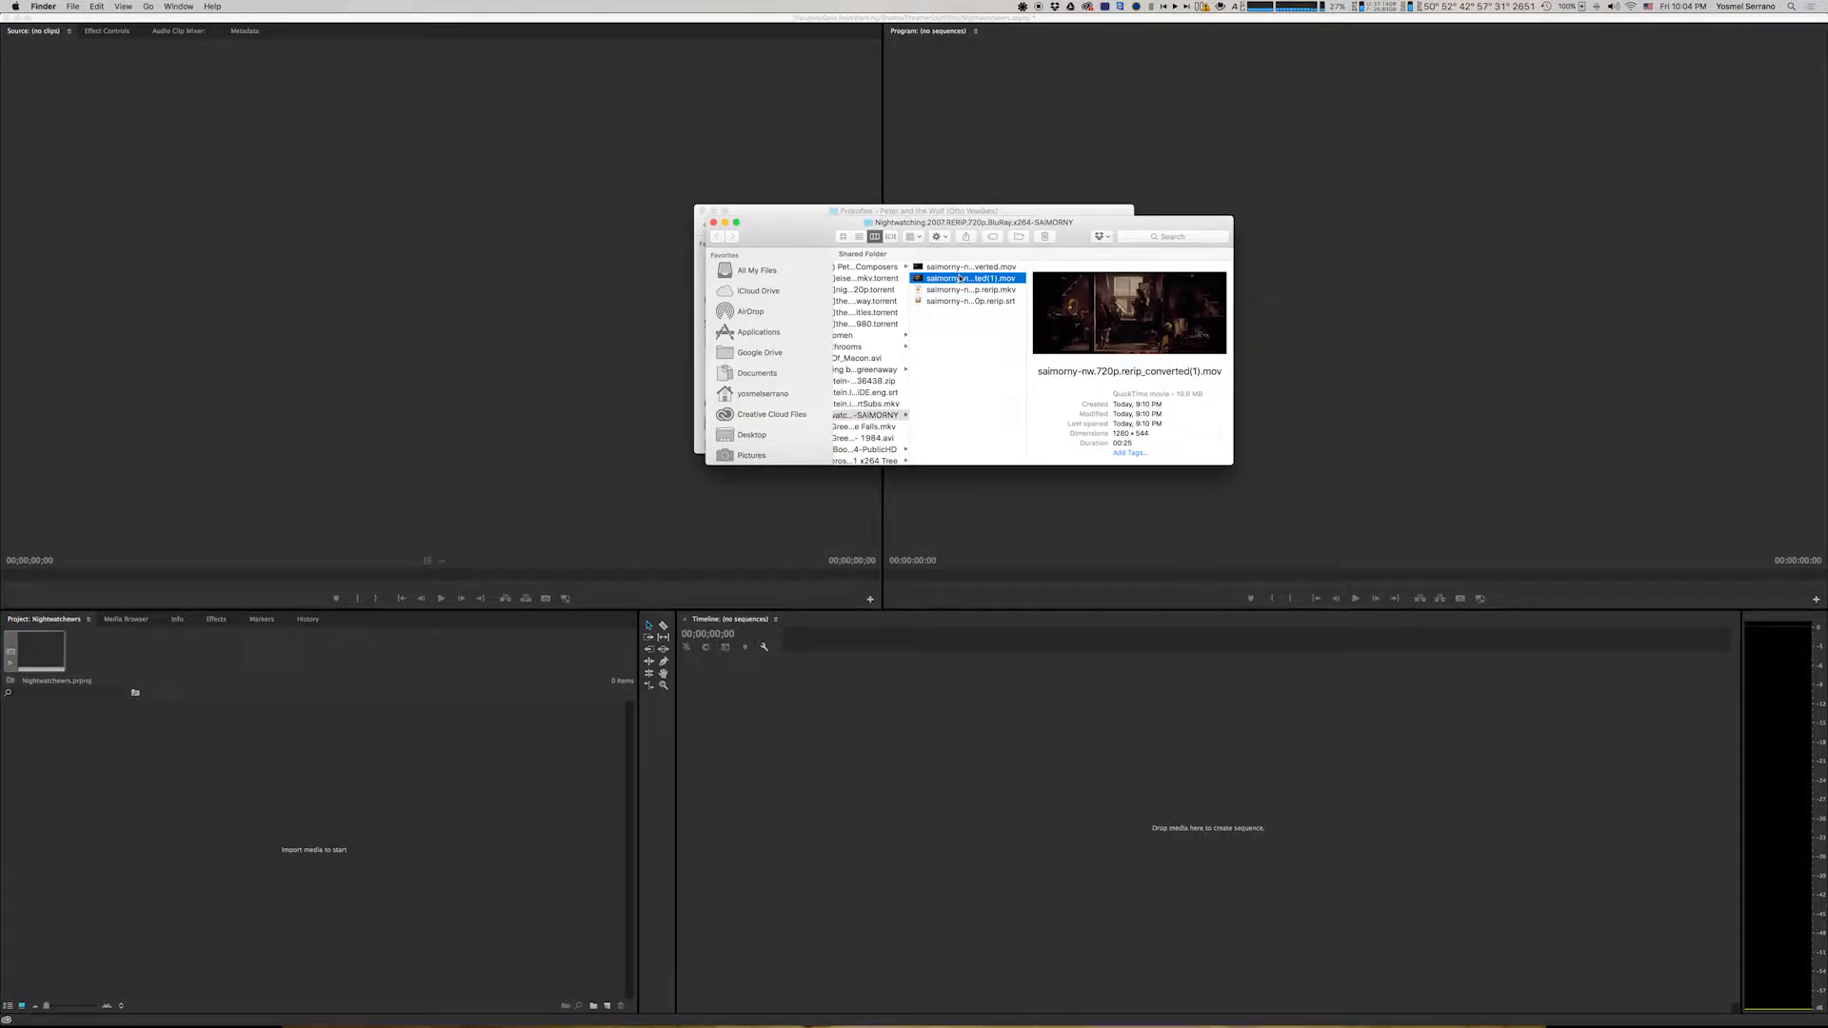
{"action": "left_click_drag", "start_coordinate": [958, 279], "coordinate": [386, 752]}
{"action": "left_click", "coordinate": [228, 754]}
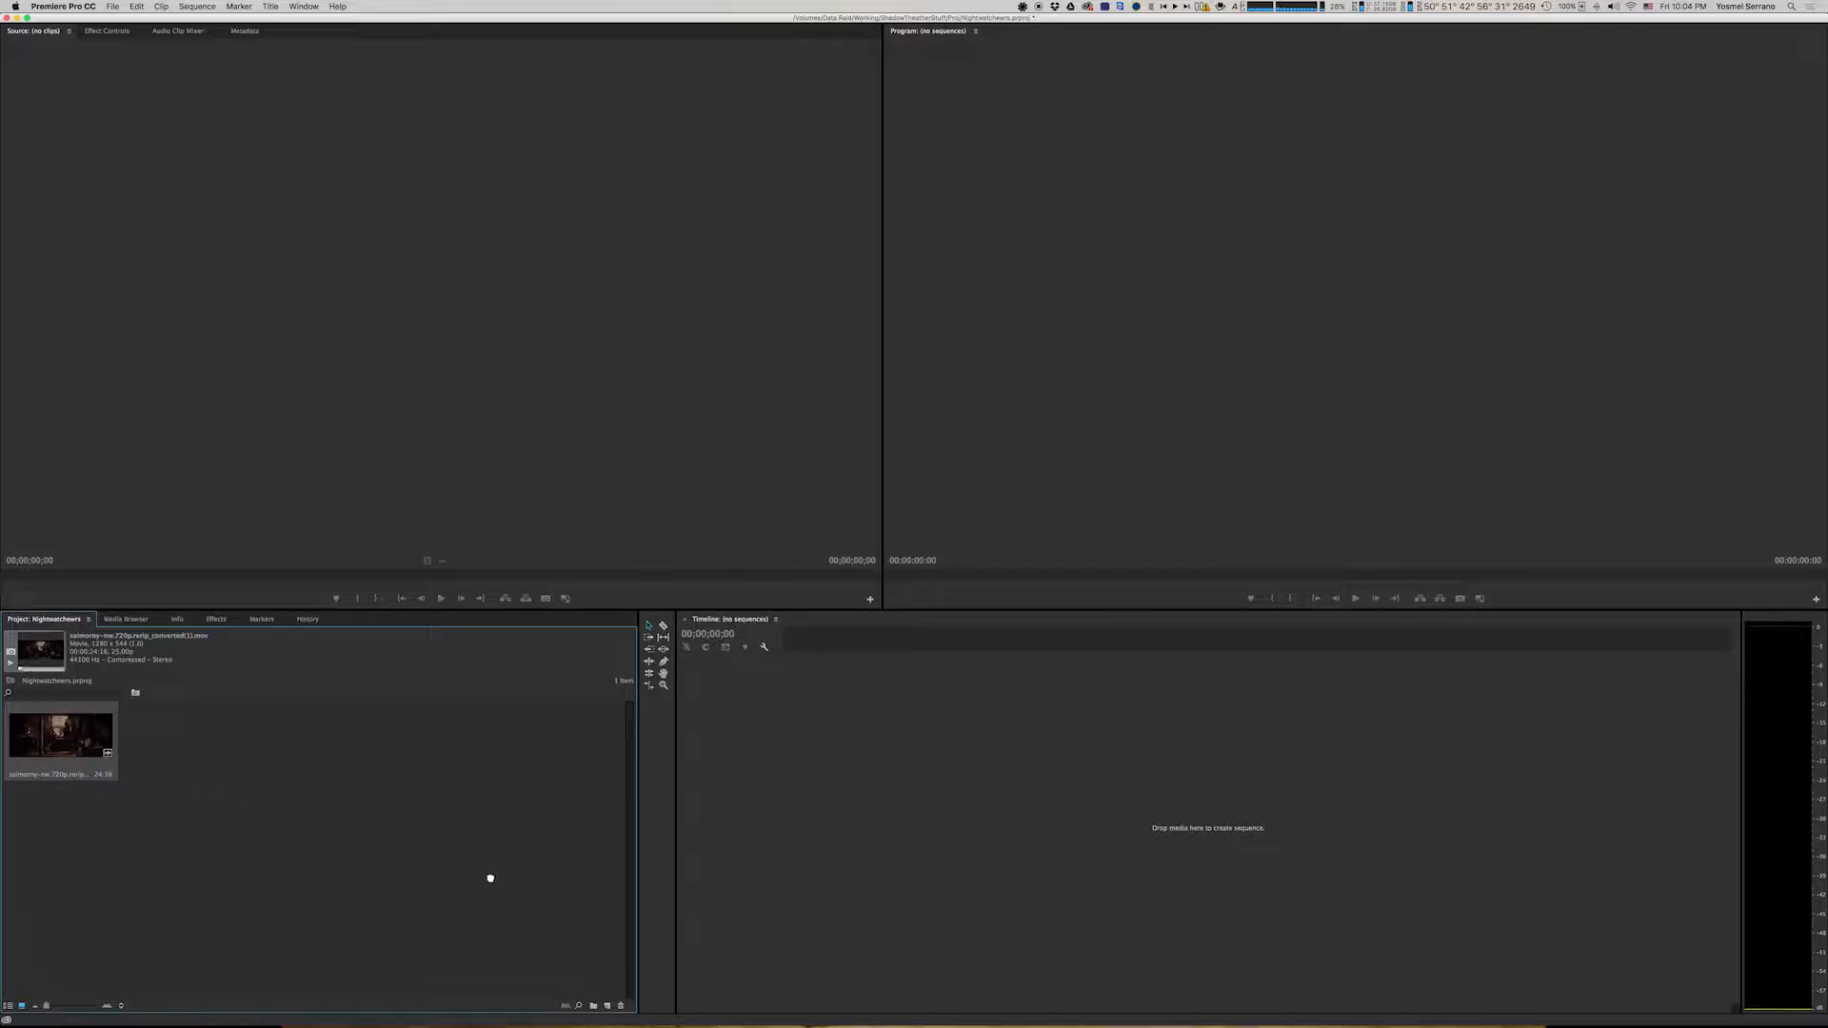
{"action": "left_click_drag", "start_coordinate": [599, 957], "coordinate": [606, 1004]}
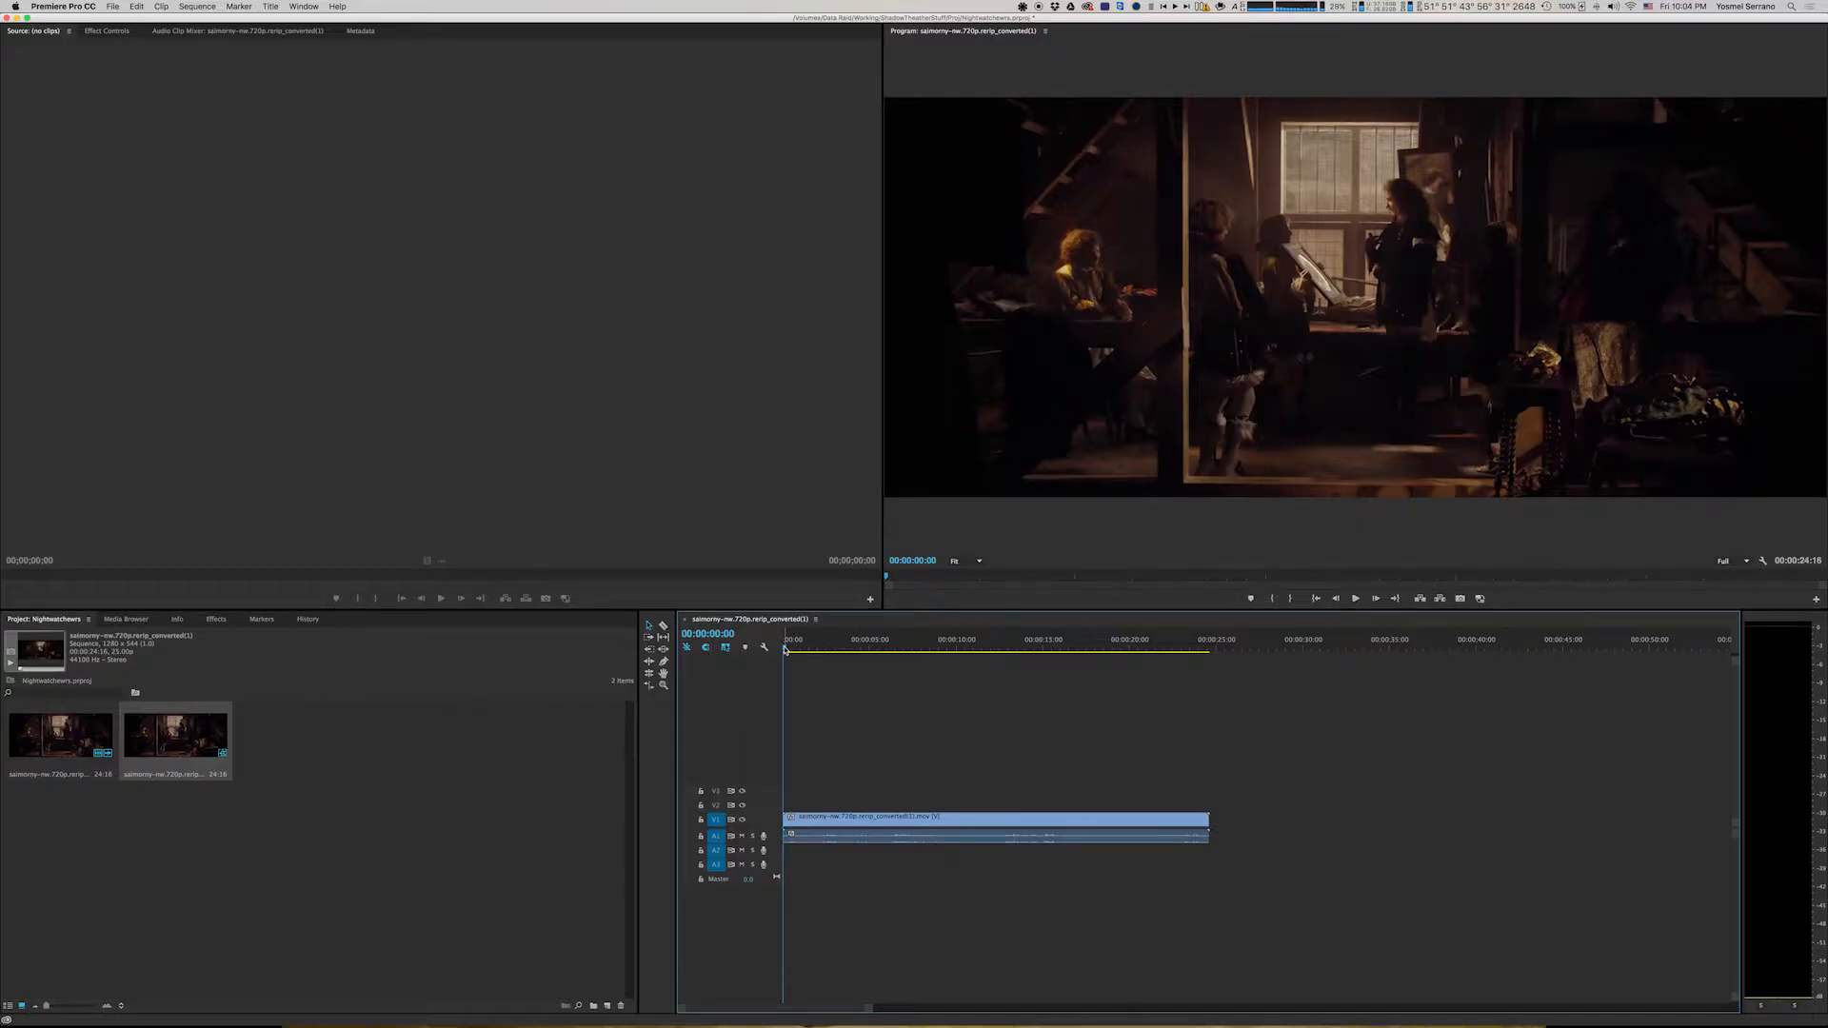
Step: Split the clip in the timeline at about 00:00:02:16 with the Razor tool
{"action": "left_click_drag", "start_coordinate": [785, 650], "coordinate": [825, 655]}
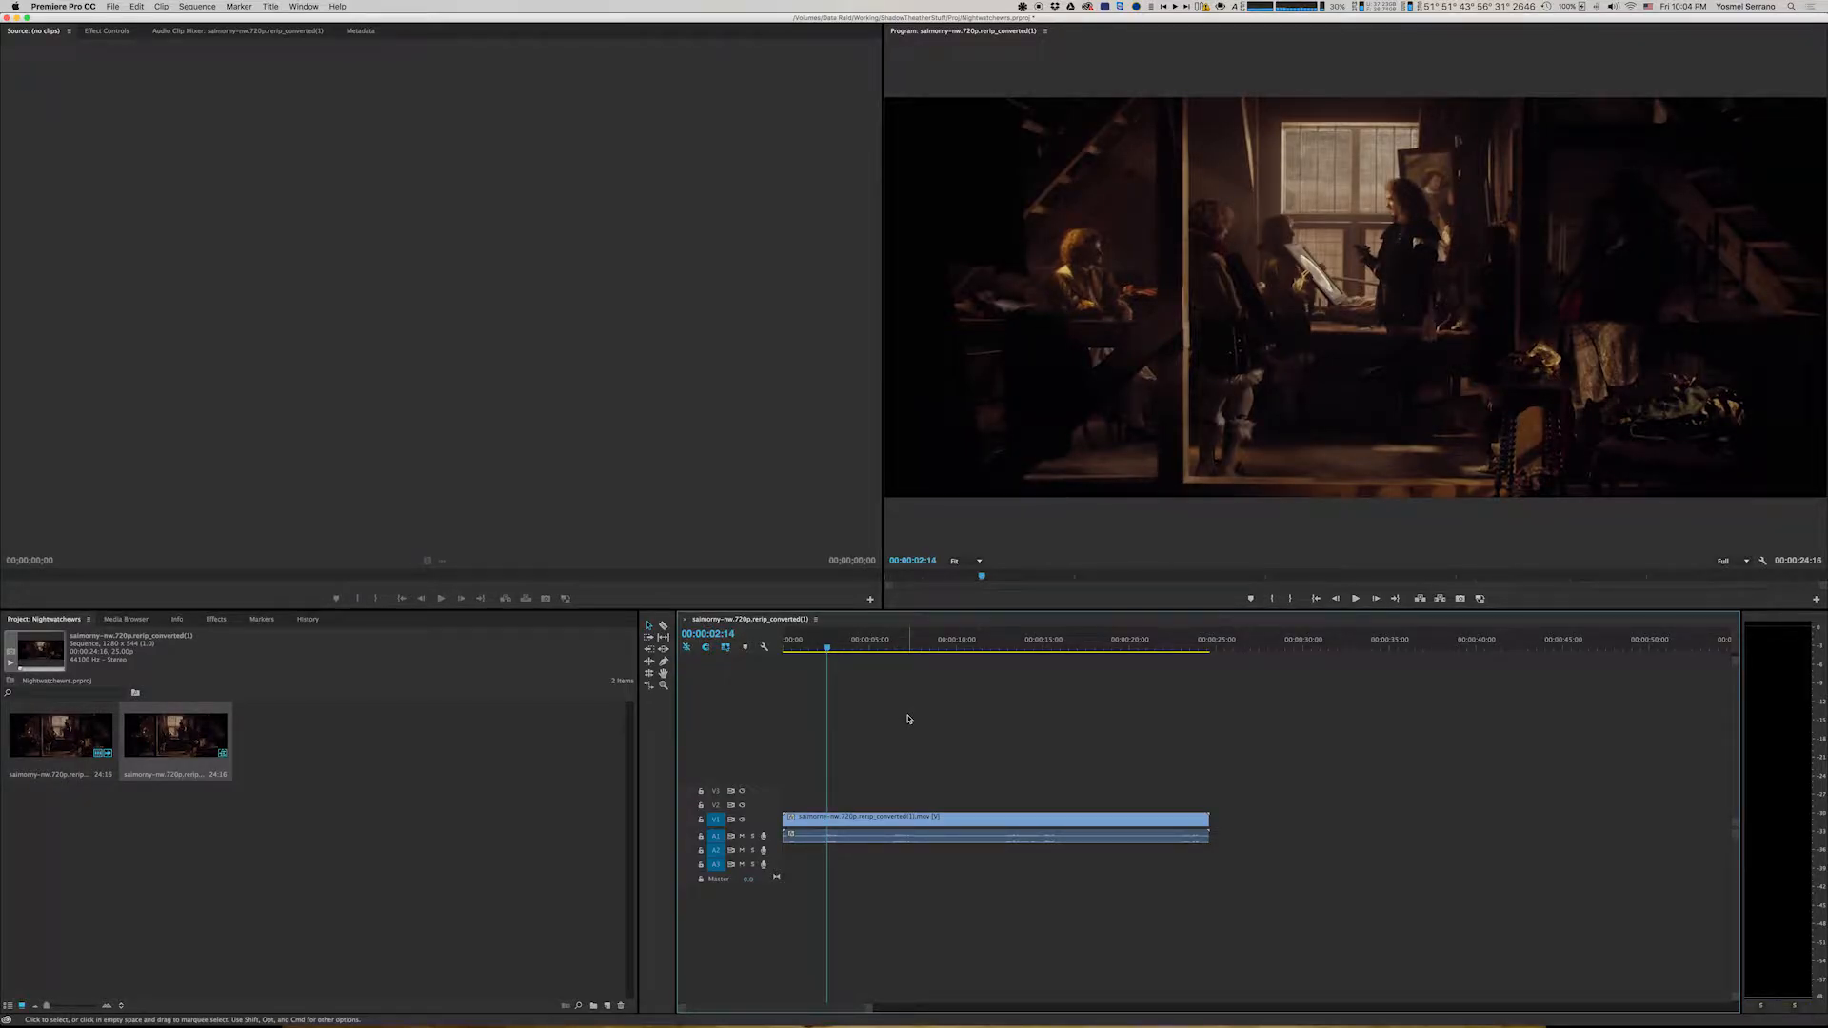
{"action": "key", "text": "Right"}
{"action": "key", "text": "Right"}
{"action": "key", "text": "="}
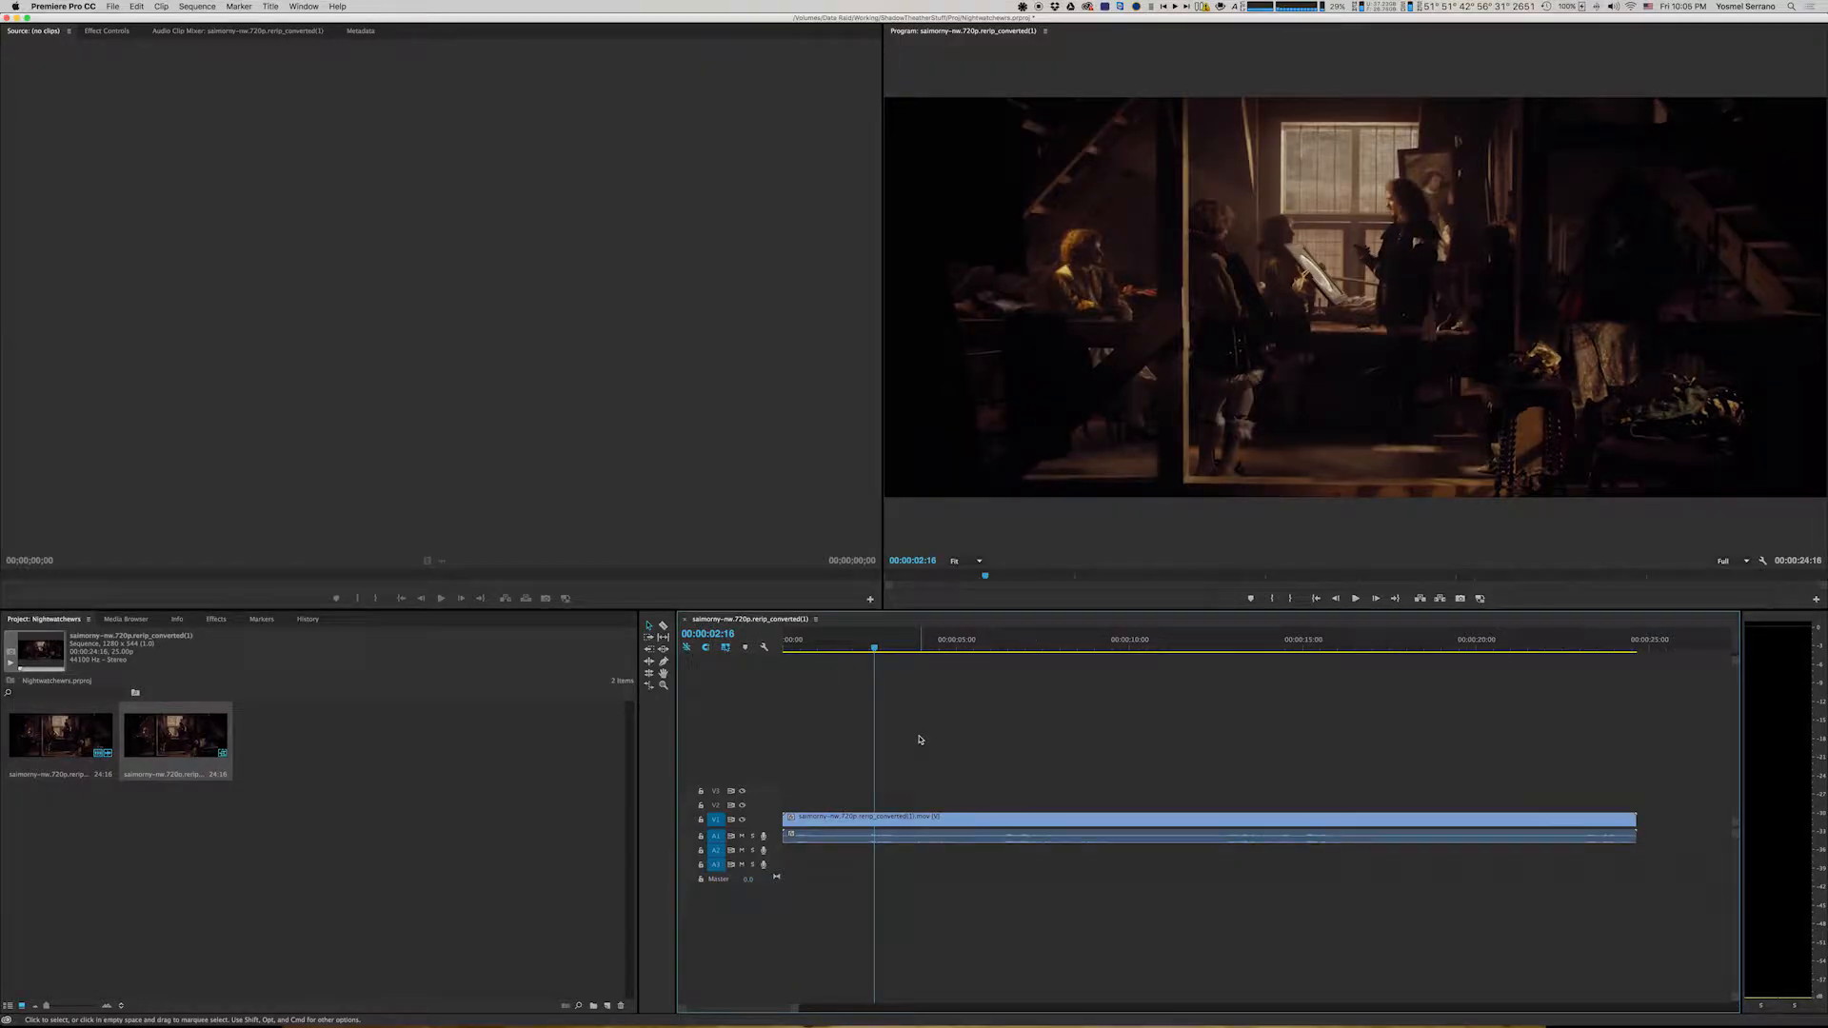
{"action": "key", "text": "c"}
{"action": "left_click", "coordinate": [876, 816]}
Step: Step back through the first segment frame by frame and split it at 00:00:00:21
{"action": "key", "text": "Left"}
{"action": "key", "text": "Left"}
{"action": "key", "text": "Left"}
{"action": "key", "text": "Left"}
{"action": "key", "text": "Left"}
{"action": "key", "text": "Left"}
{"action": "key", "text": "Left"}
{"action": "key", "text": "Left"}
{"action": "key", "text": "Left"}
{"action": "key", "text": "Left"}
{"action": "key", "text": "Left"}
{"action": "key", "text": "Left"}
{"action": "key", "text": "Left"}
{"action": "key", "text": "Left"}
{"action": "key", "text": "Left"}
{"action": "key", "text": "Left"}
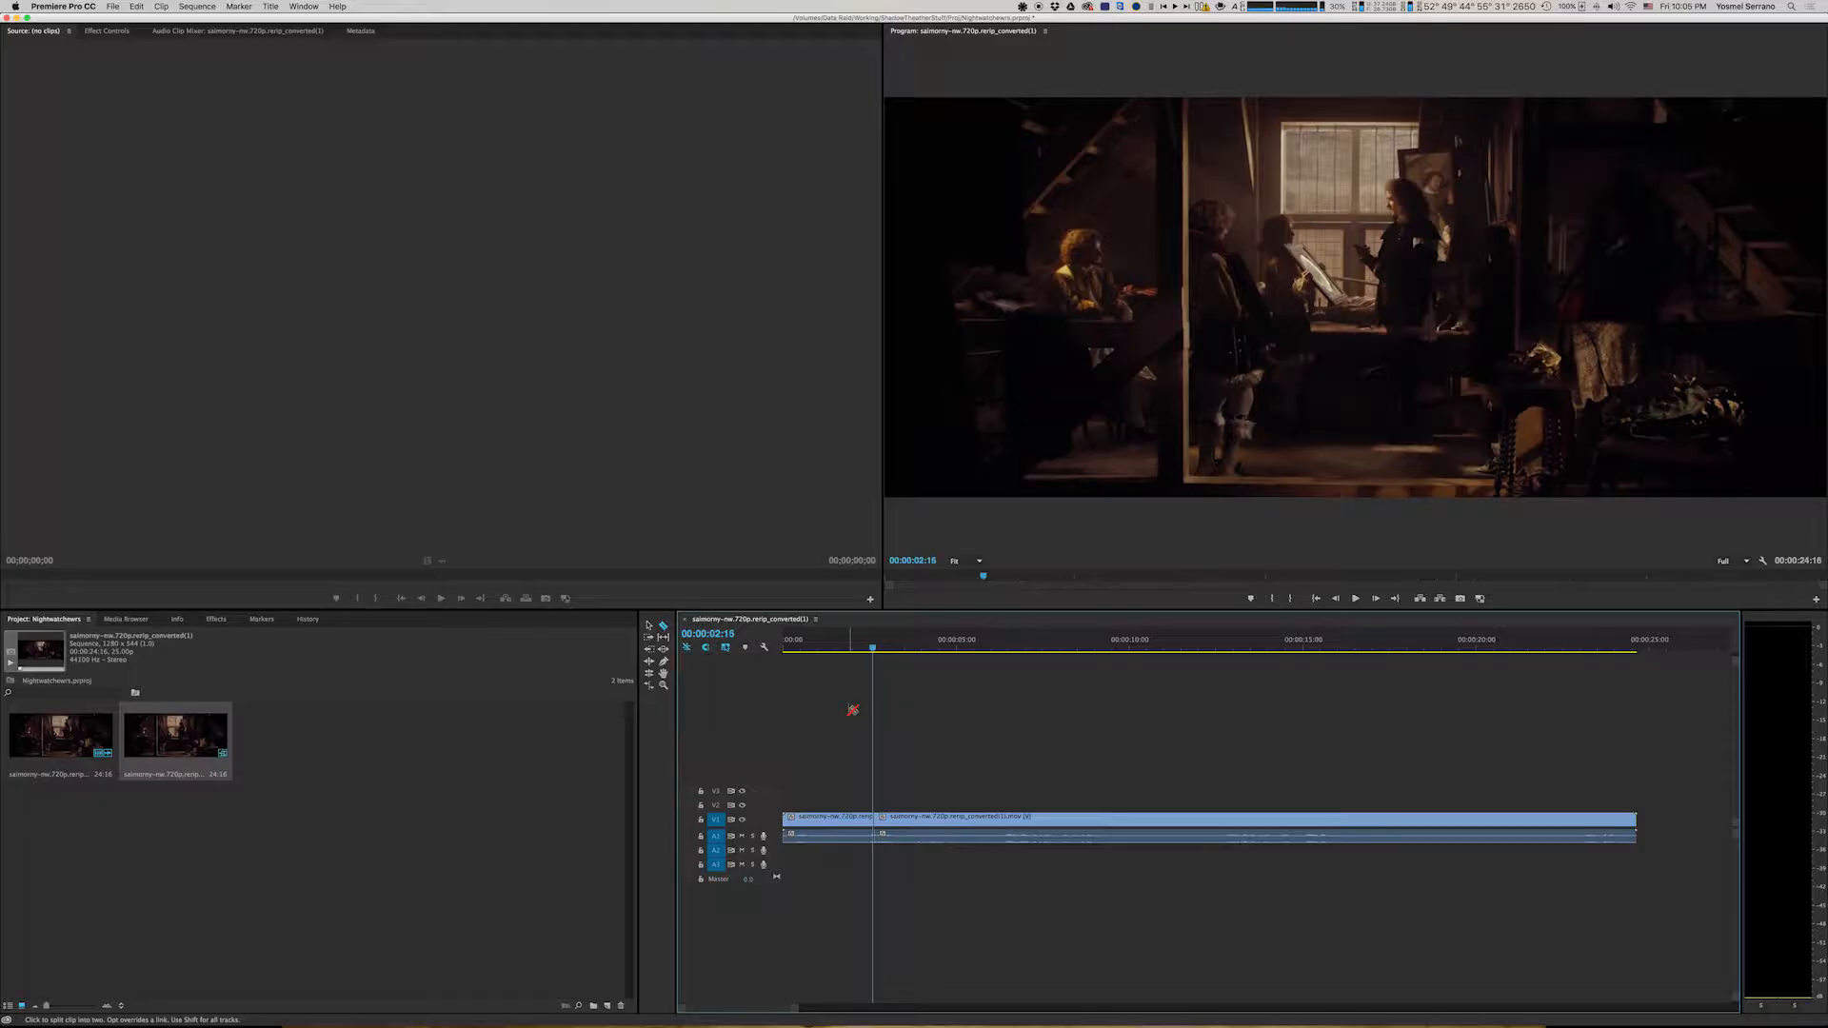
{"action": "key", "text": "Left"}
{"action": "key", "text": "Left"}
{"action": "key", "text": "Left"}
{"action": "key", "text": "Left"}
{"action": "key", "text": "Left"}
{"action": "key", "text": "Left"}
{"action": "key", "text": "Left"}
{"action": "key", "text": "Left"}
{"action": "key", "text": "Left"}
{"action": "key", "text": "Left"}
{"action": "key", "text": "Left"}
{"action": "key", "text": "Left"}
{"action": "key", "text": "Left"}
{"action": "key", "text": "Left"}
{"action": "key", "text": "Left"}
{"action": "key", "text": "Left"}
{"action": "key", "text": "Left"}
{"action": "key", "text": "Left"}
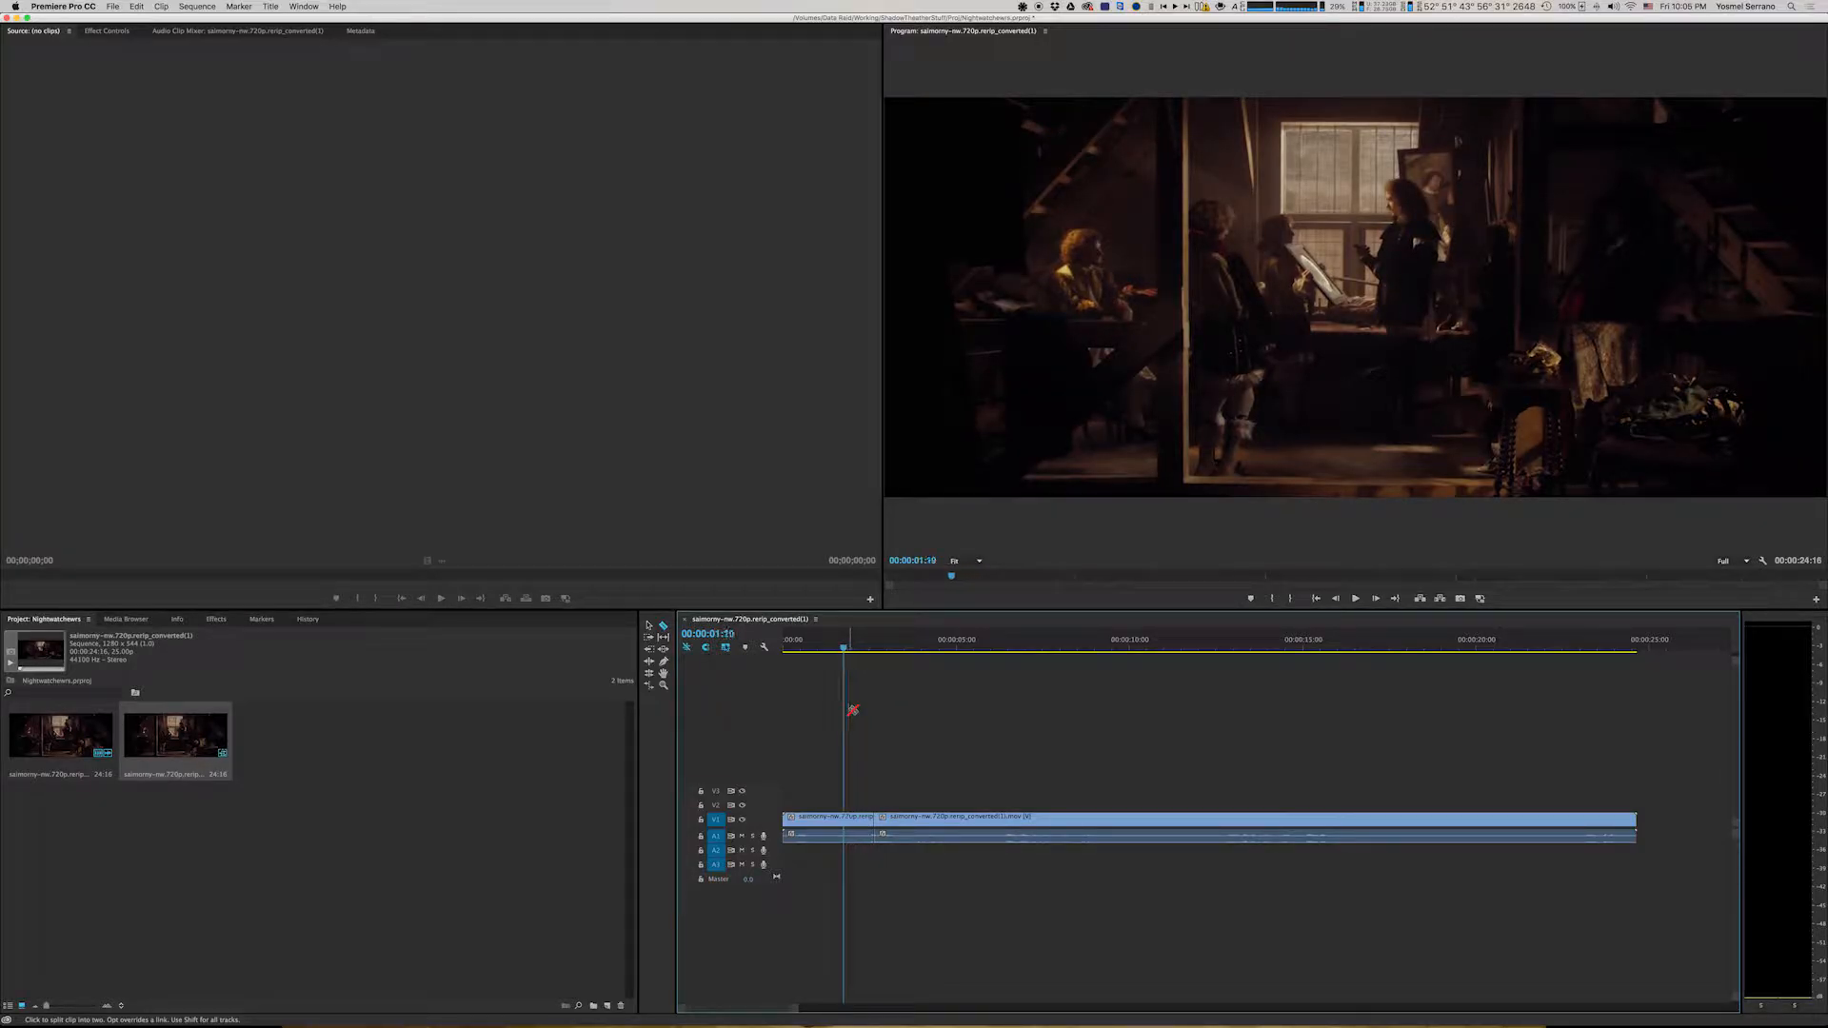
{"action": "key", "text": "Left"}
{"action": "key", "text": "Left"}
{"action": "key", "text": "Left"}
{"action": "key", "text": "Left"}
{"action": "key", "text": "Left"}
{"action": "key", "text": "Left"}
{"action": "key", "text": "Left"}
{"action": "key", "text": "Left"}
{"action": "key", "text": "Left"}
{"action": "key", "text": "Left"}
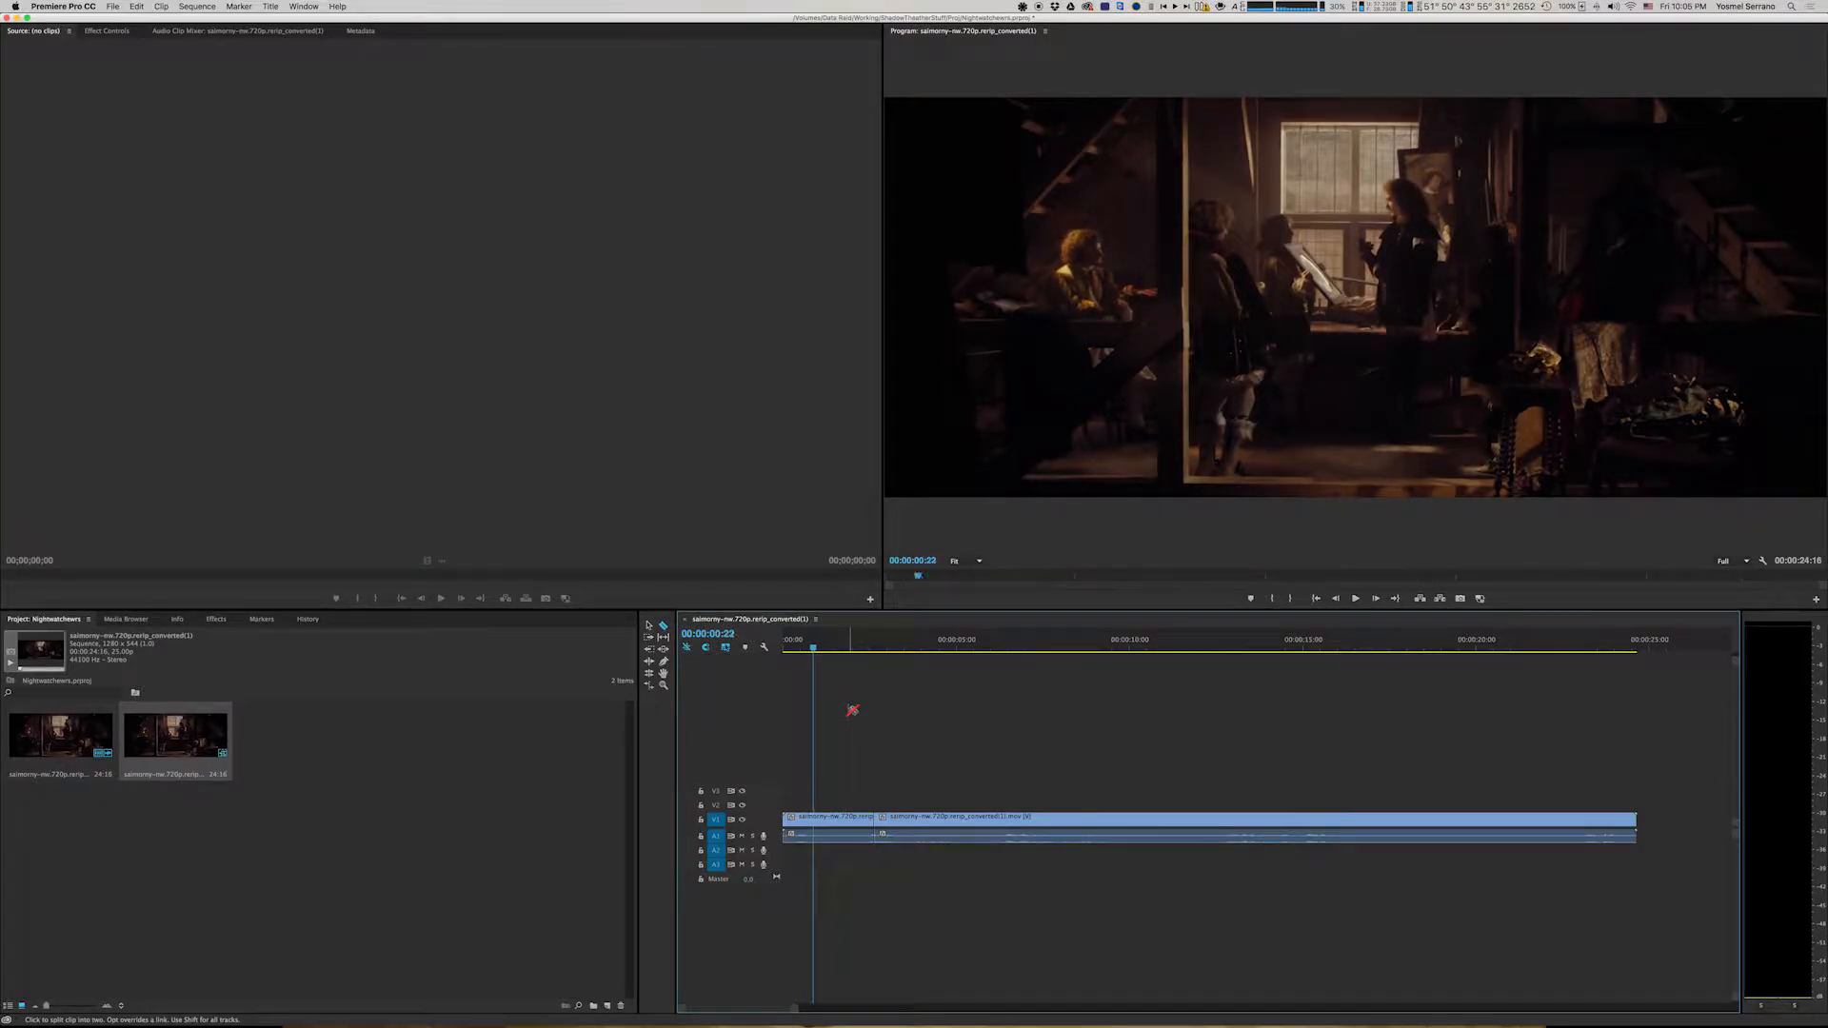
{"action": "key", "text": "Left"}
{"action": "key", "text": "Left"}
{"action": "key", "text": "Left"}
{"action": "key", "text": "Left"}
{"action": "key", "text": "Left"}
{"action": "key", "text": "Left"}
{"action": "key", "text": "Left"}
{"action": "key", "text": "Left"}
{"action": "key", "text": "Left"}
{"action": "key", "text": "Left"}
{"action": "key", "text": "Left"}
{"action": "key", "text": "Left"}
{"action": "key", "text": "Left"}
{"action": "key", "text": "Left"}
{"action": "key", "text": "Left"}
{"action": "key", "text": "Left"}
{"action": "key", "text": "Left"}
{"action": "key", "text": "Left"}
{"action": "key", "text": "Left"}
{"action": "key", "text": "Left"}
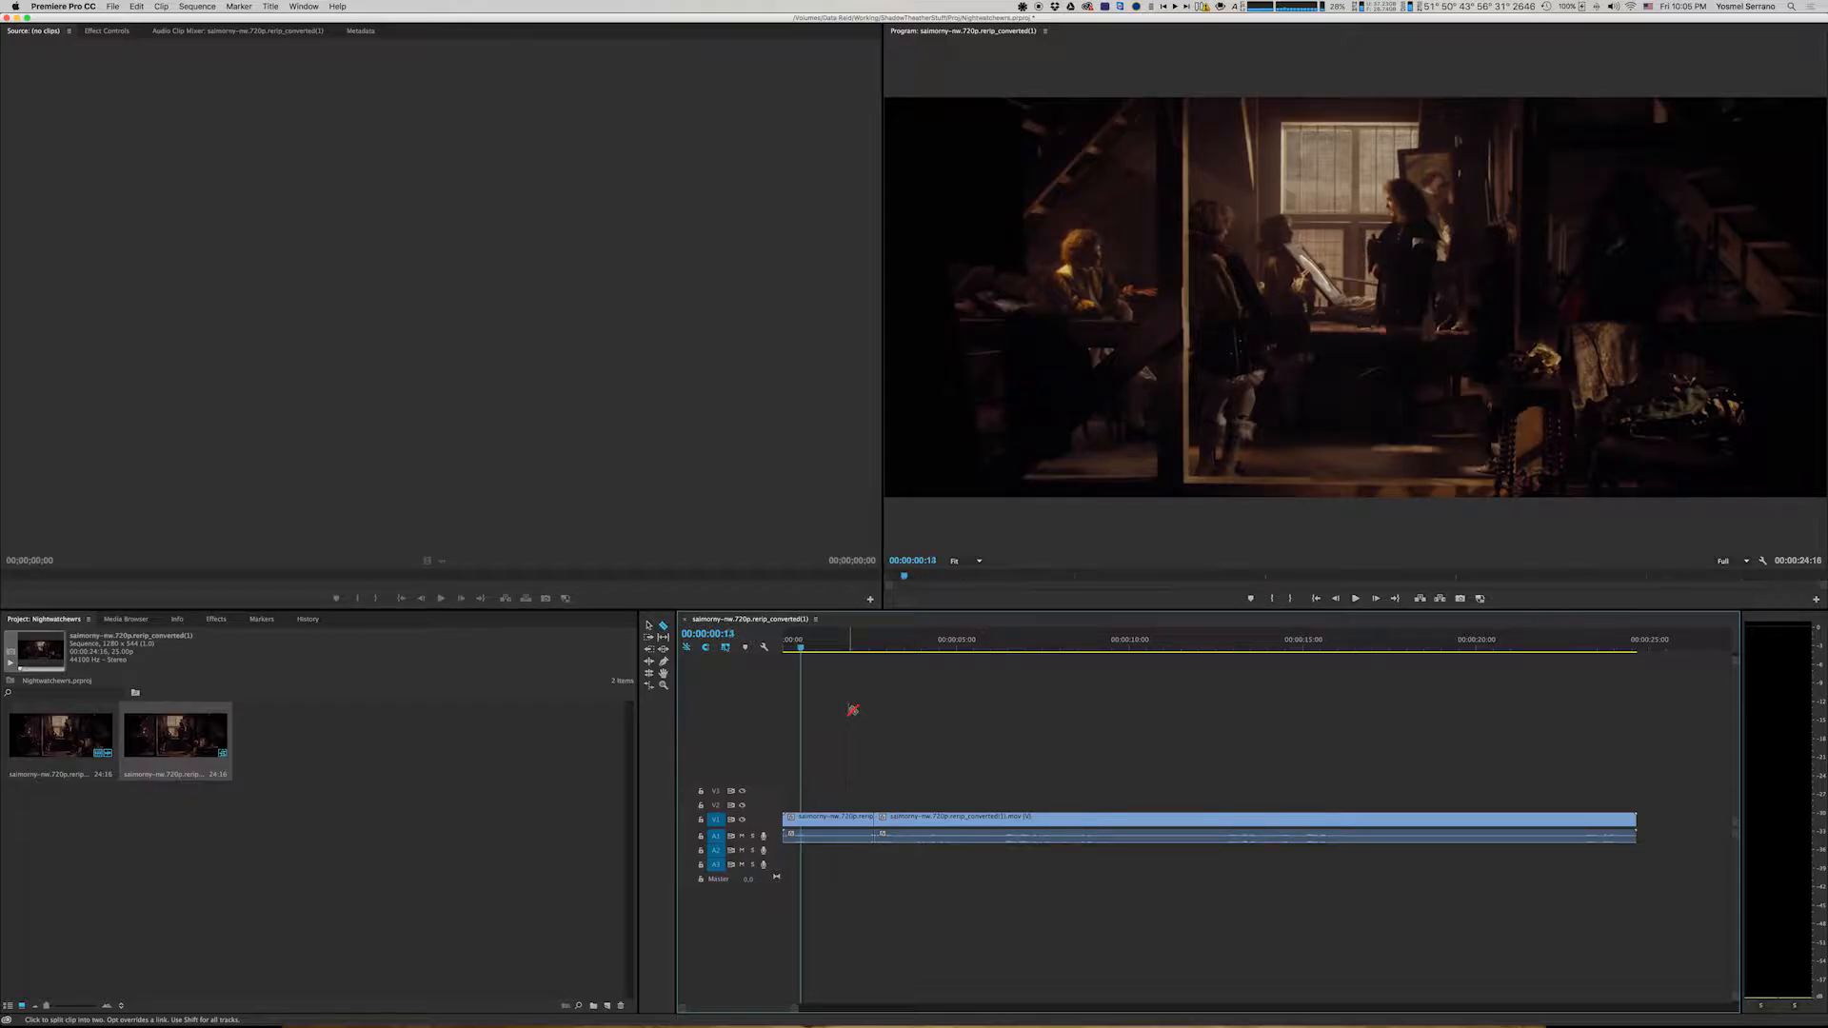
{"action": "key", "text": "Right"}
{"action": "key", "text": "Right"}
{"action": "key", "text": "Right"}
{"action": "key", "text": "Right"}
{"action": "key", "text": "Right"}
{"action": "key", "text": "Right"}
{"action": "key", "text": "Right"}
{"action": "key", "text": "Right"}
{"action": "key", "text": "Right"}
{"action": "key", "text": "Right"}
{"action": "key", "text": "Right"}
{"action": "key", "text": "Right"}
{"action": "key", "text": "Right"}
{"action": "key", "text": "Right"}
{"action": "key", "text": "Right"}
{"action": "key", "text": "Right"}
{"action": "key", "text": "Right"}
{"action": "key", "text": "Right"}
{"action": "key", "text": "Right"}
{"action": "key", "text": "Right"}
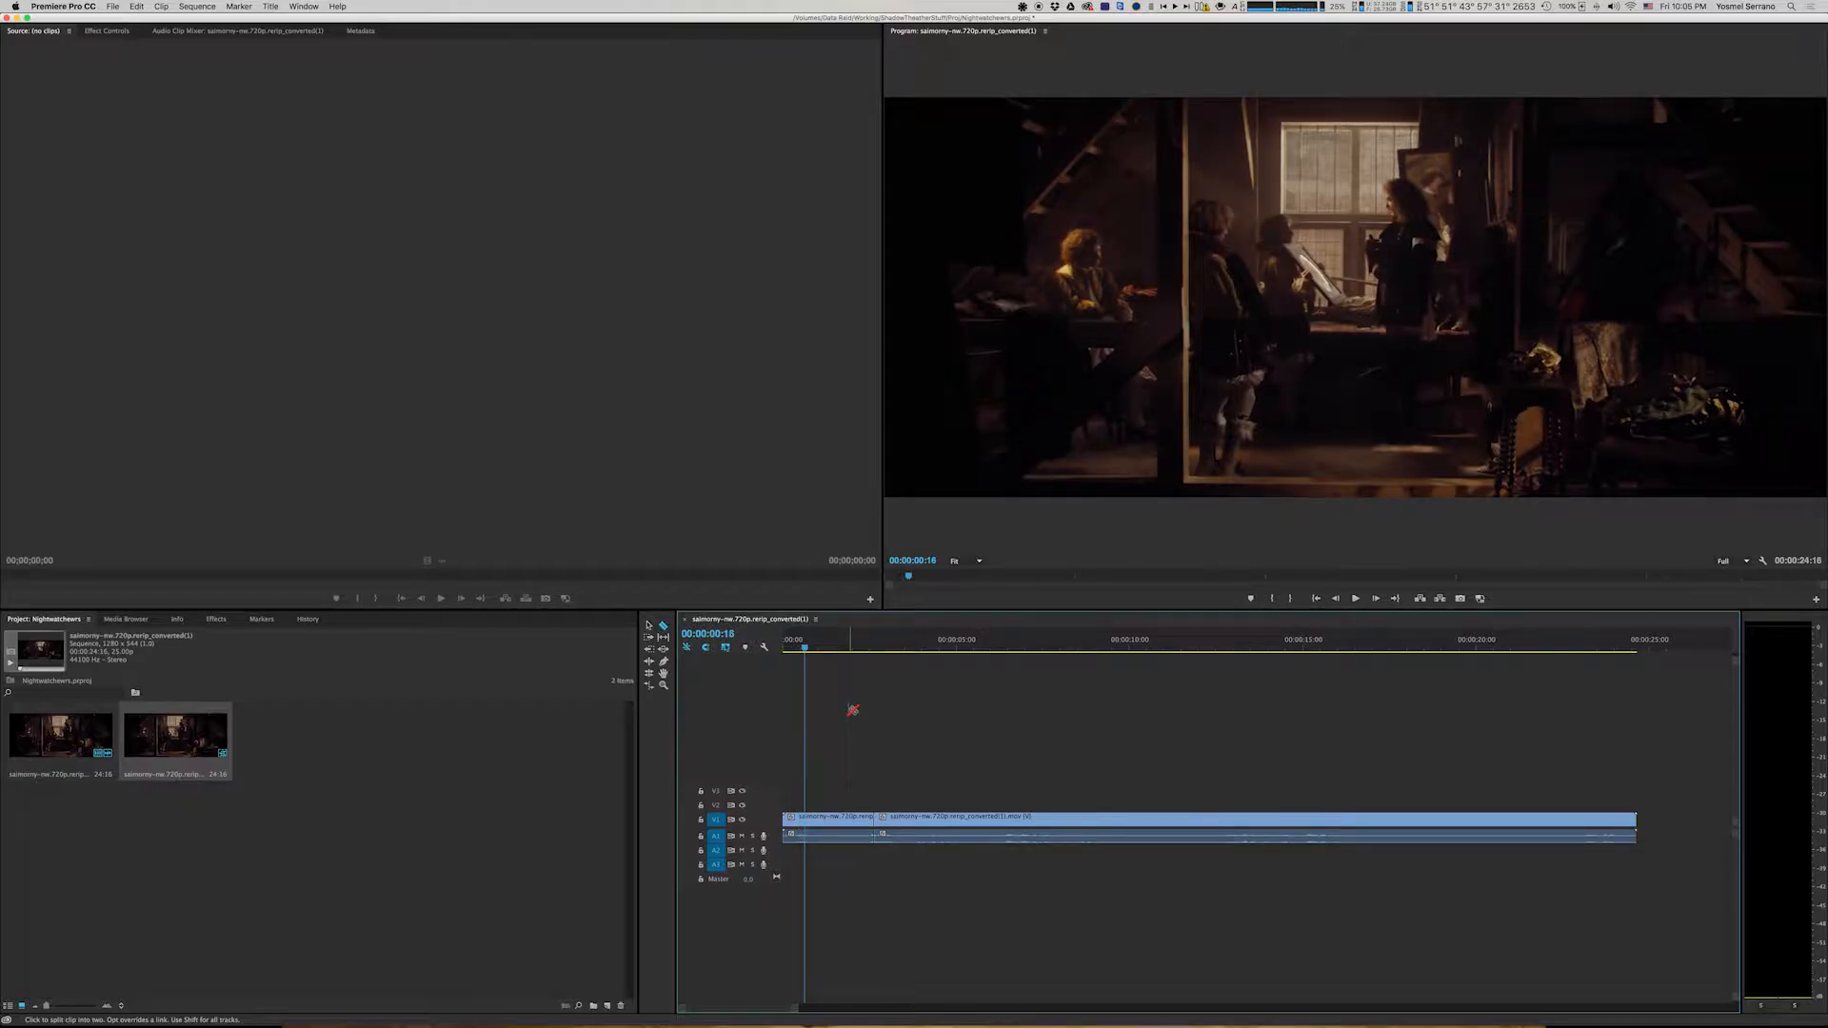
{"action": "key", "text": "Right"}
{"action": "key", "text": "Right"}
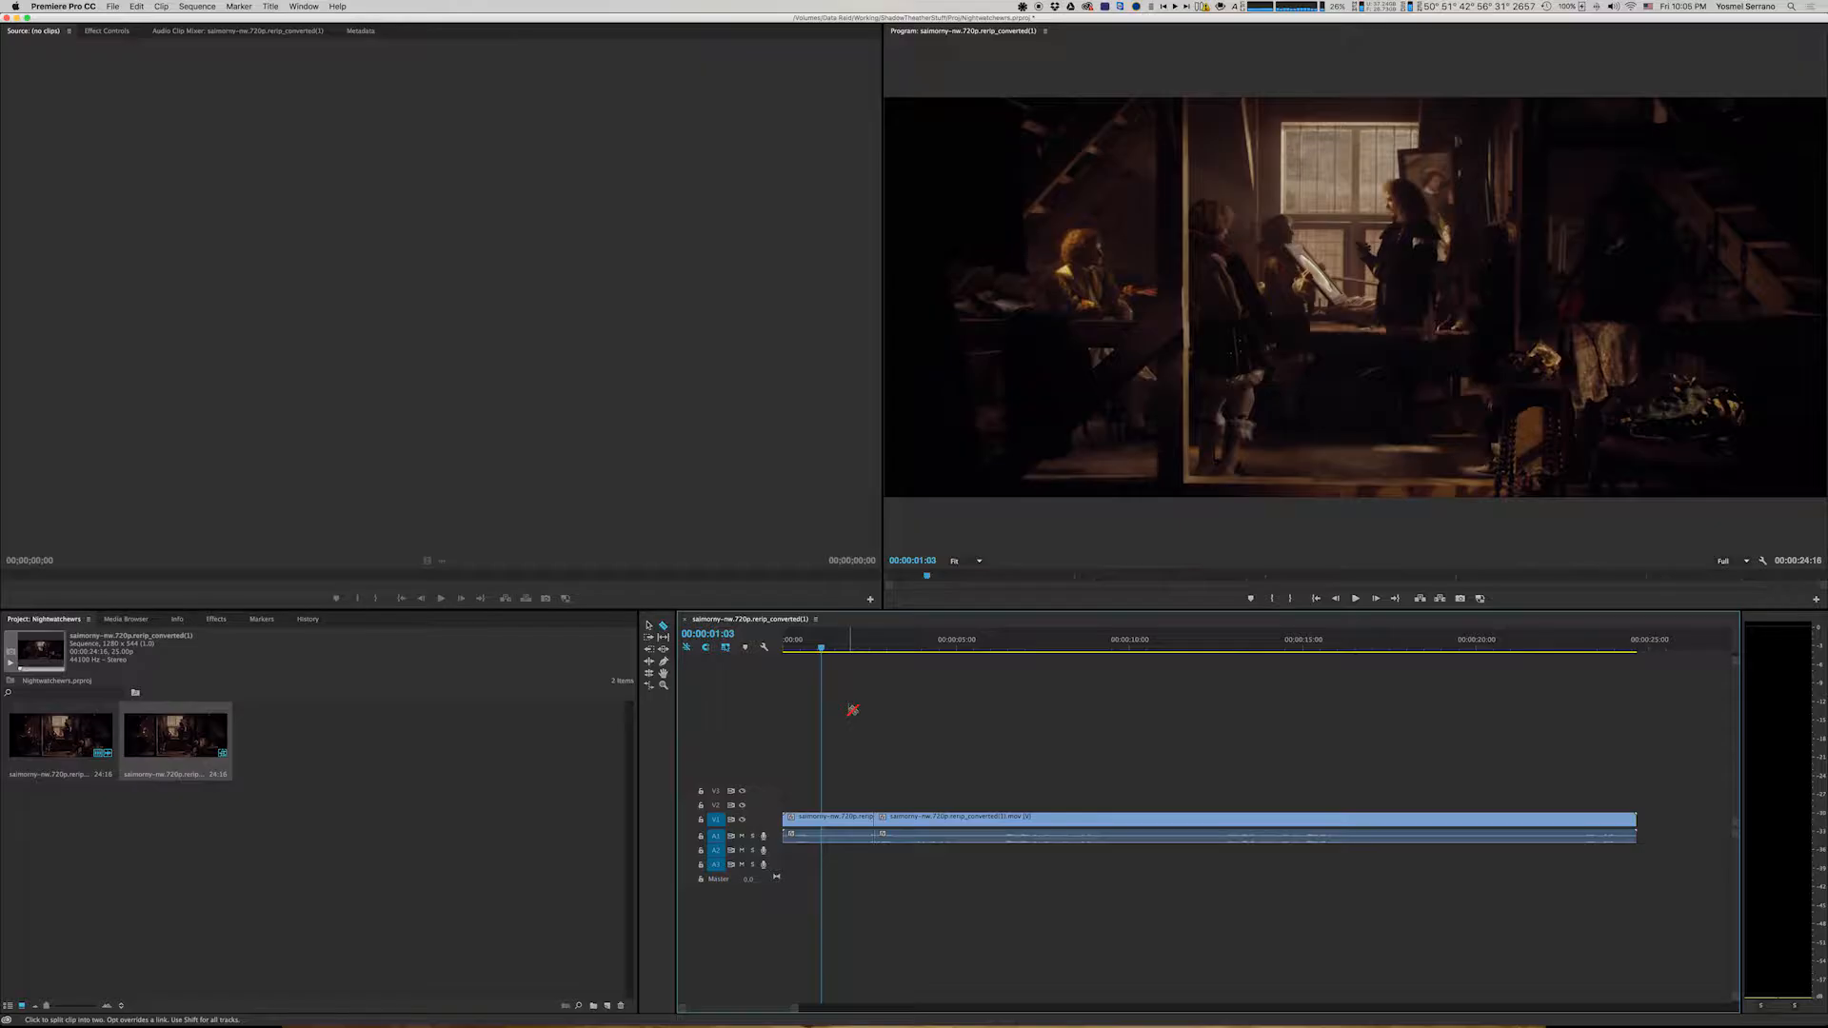
{"action": "key", "text": "Left"}
{"action": "key", "text": "Left"}
{"action": "key", "text": "Left"}
{"action": "key", "text": "Left"}
{"action": "key", "text": "Left"}
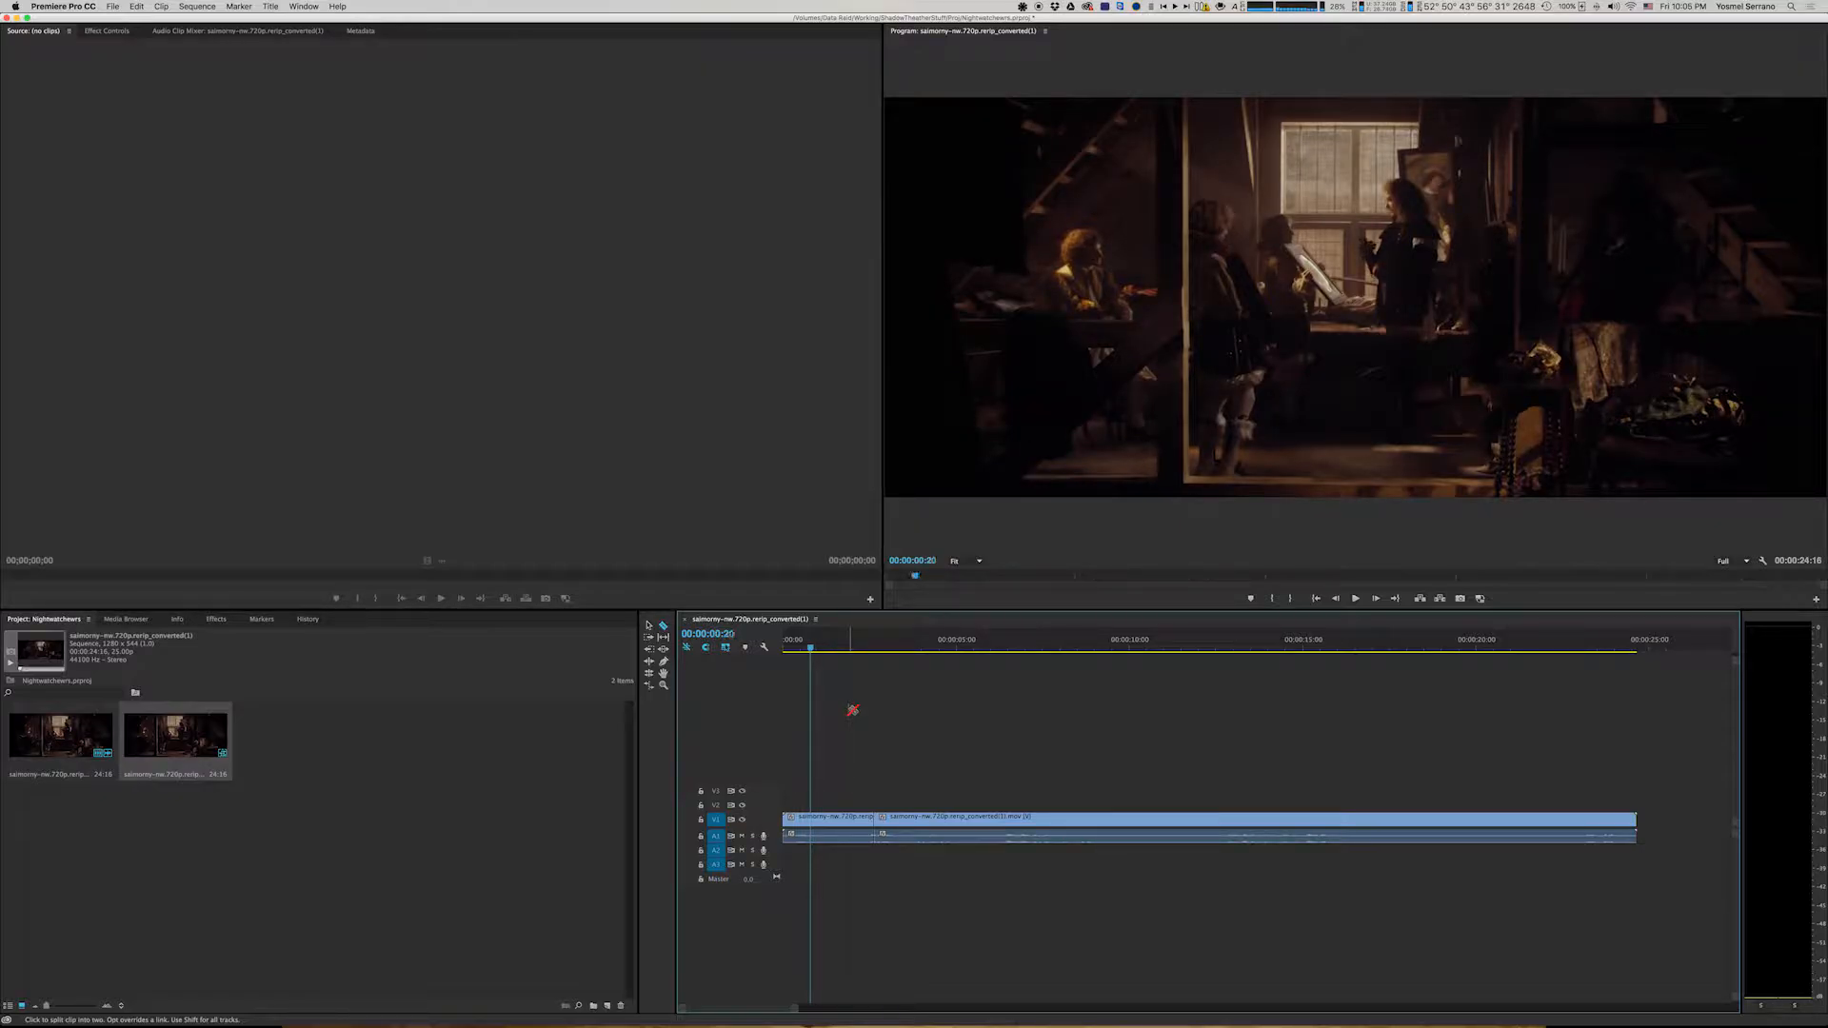
{"action": "key", "text": "Right"}
{"action": "key", "text": "Right"}
{"action": "key", "text": "Right"}
{"action": "key", "text": "Right"}
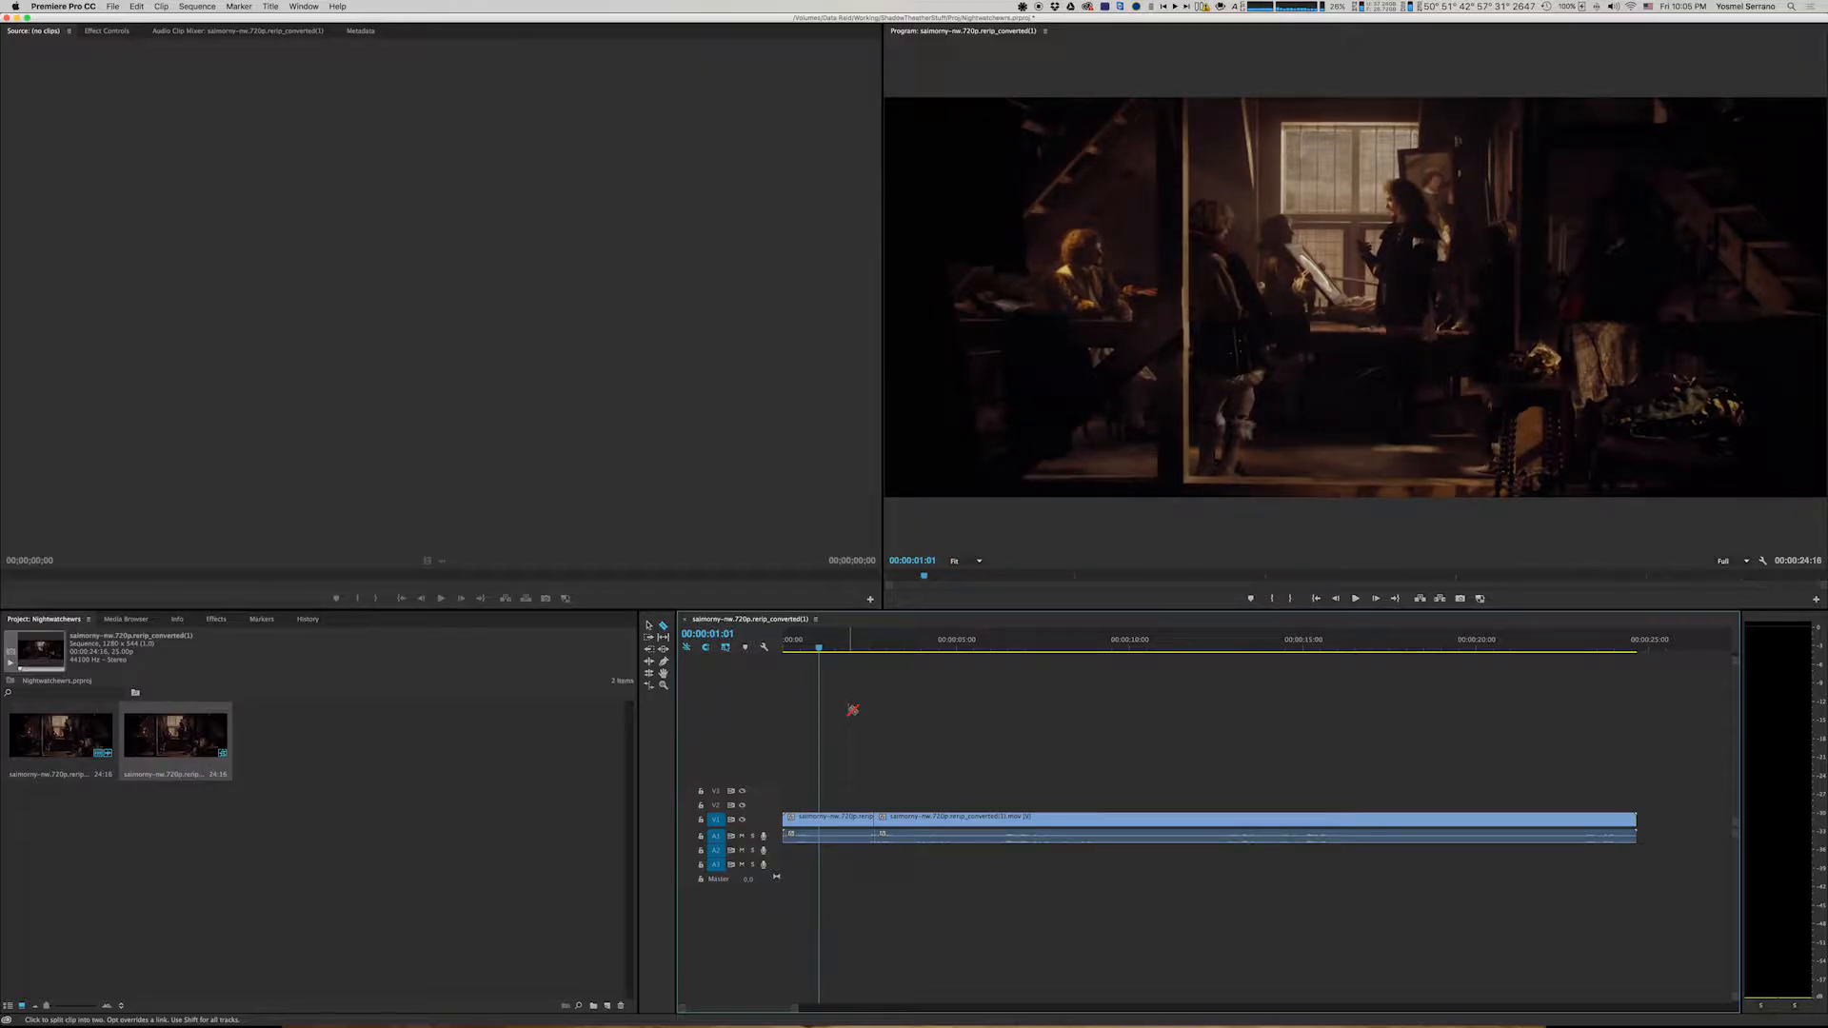
{"action": "key", "text": "Left"}
{"action": "key", "text": "Left"}
{"action": "key", "text": "Left"}
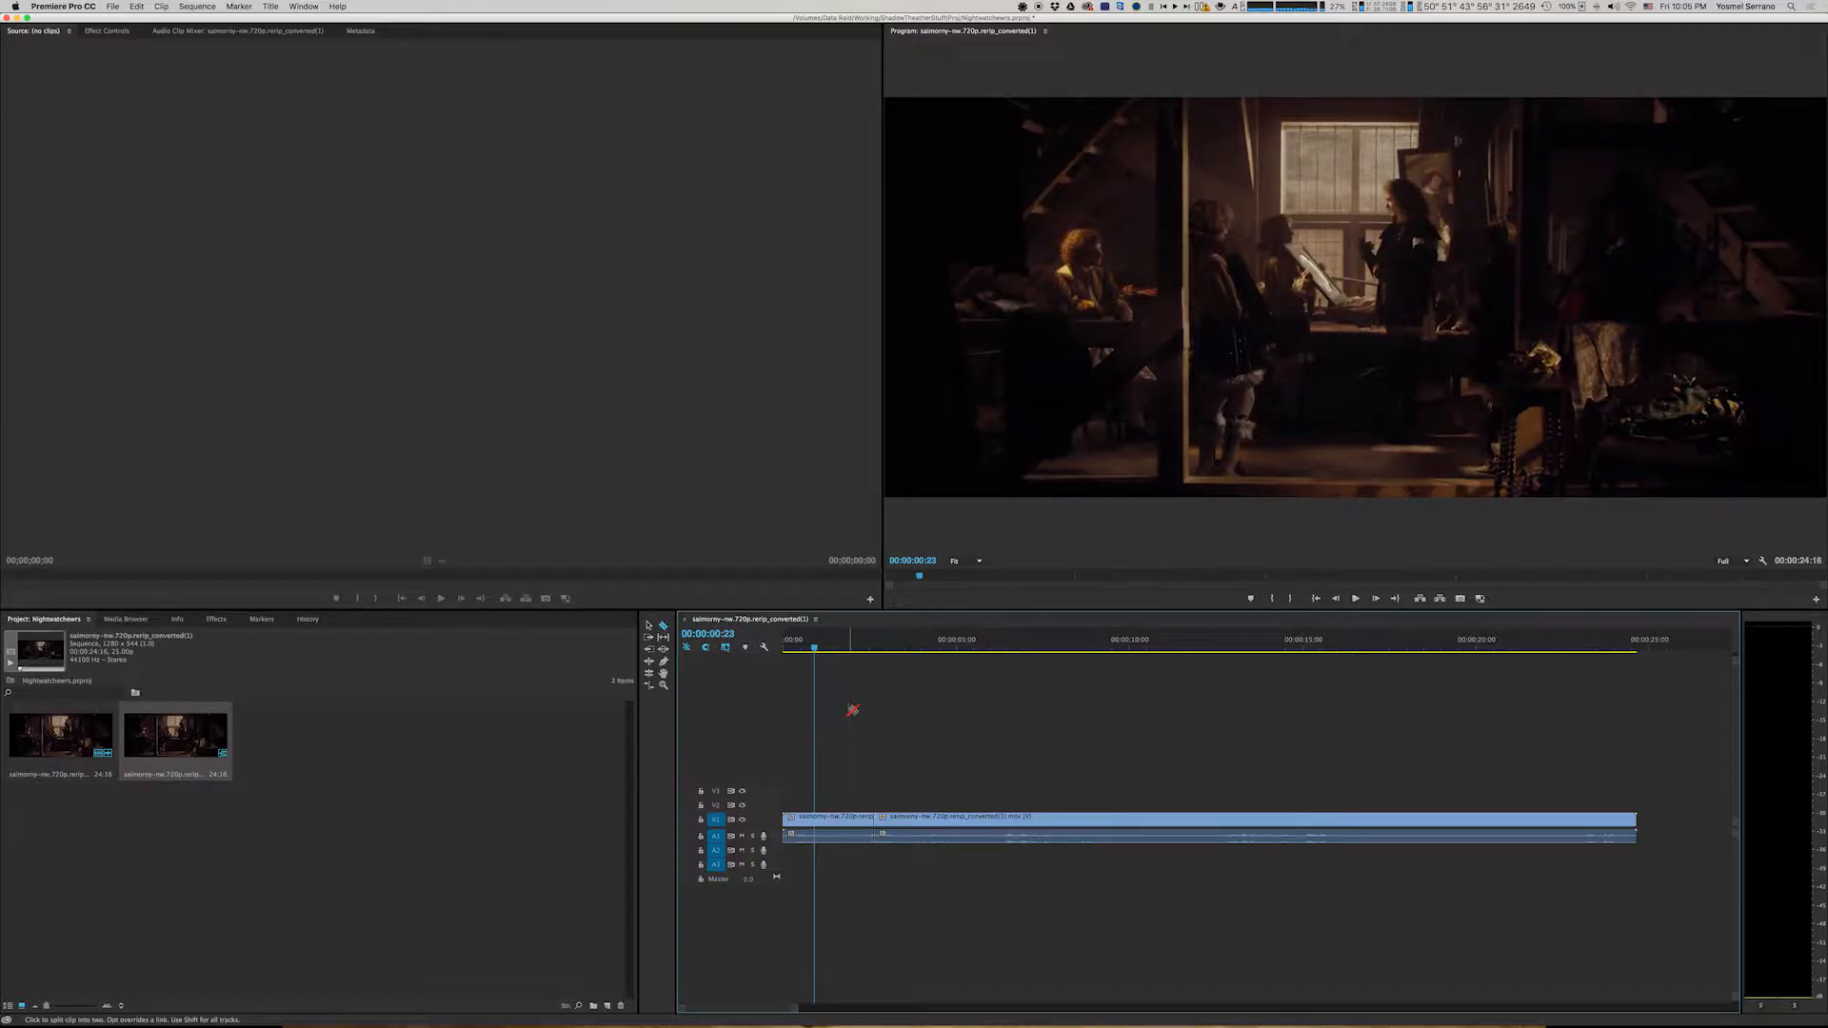
{"action": "key", "text": "Left"}
{"action": "key", "text": "Left"}
{"action": "key", "text": "Left"}
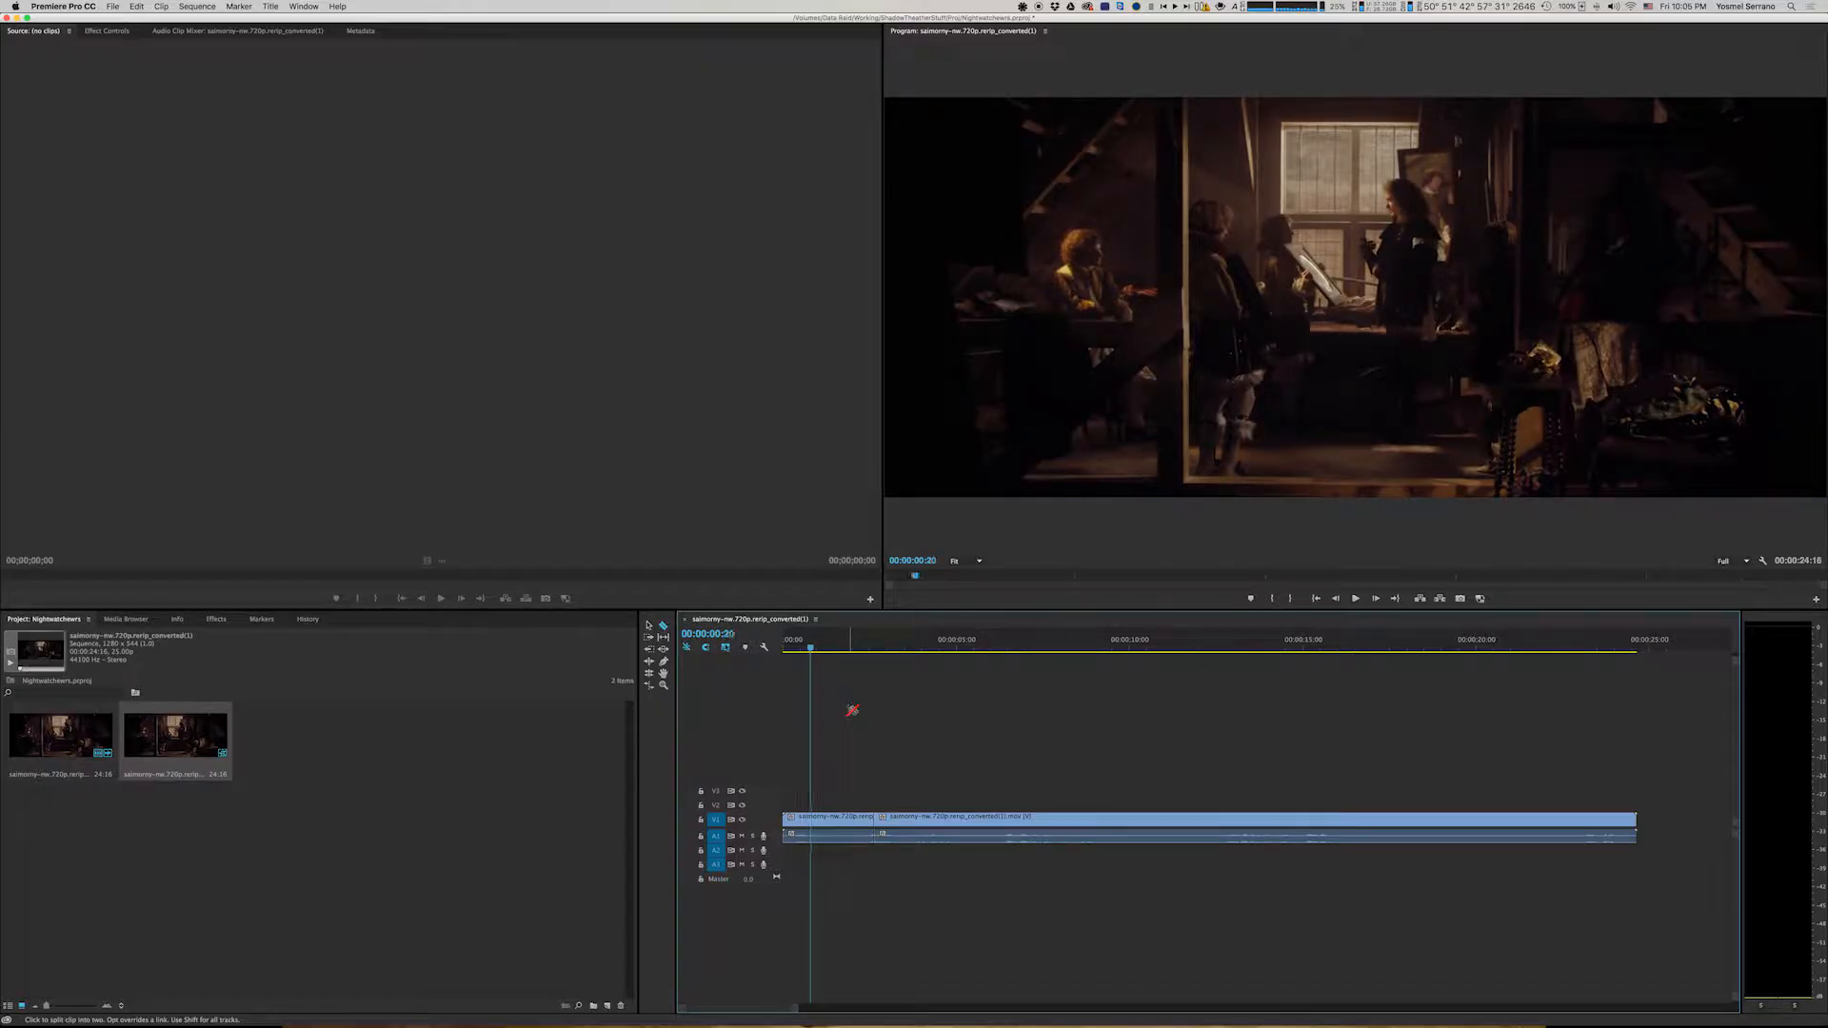
{"action": "key", "text": "Right"}
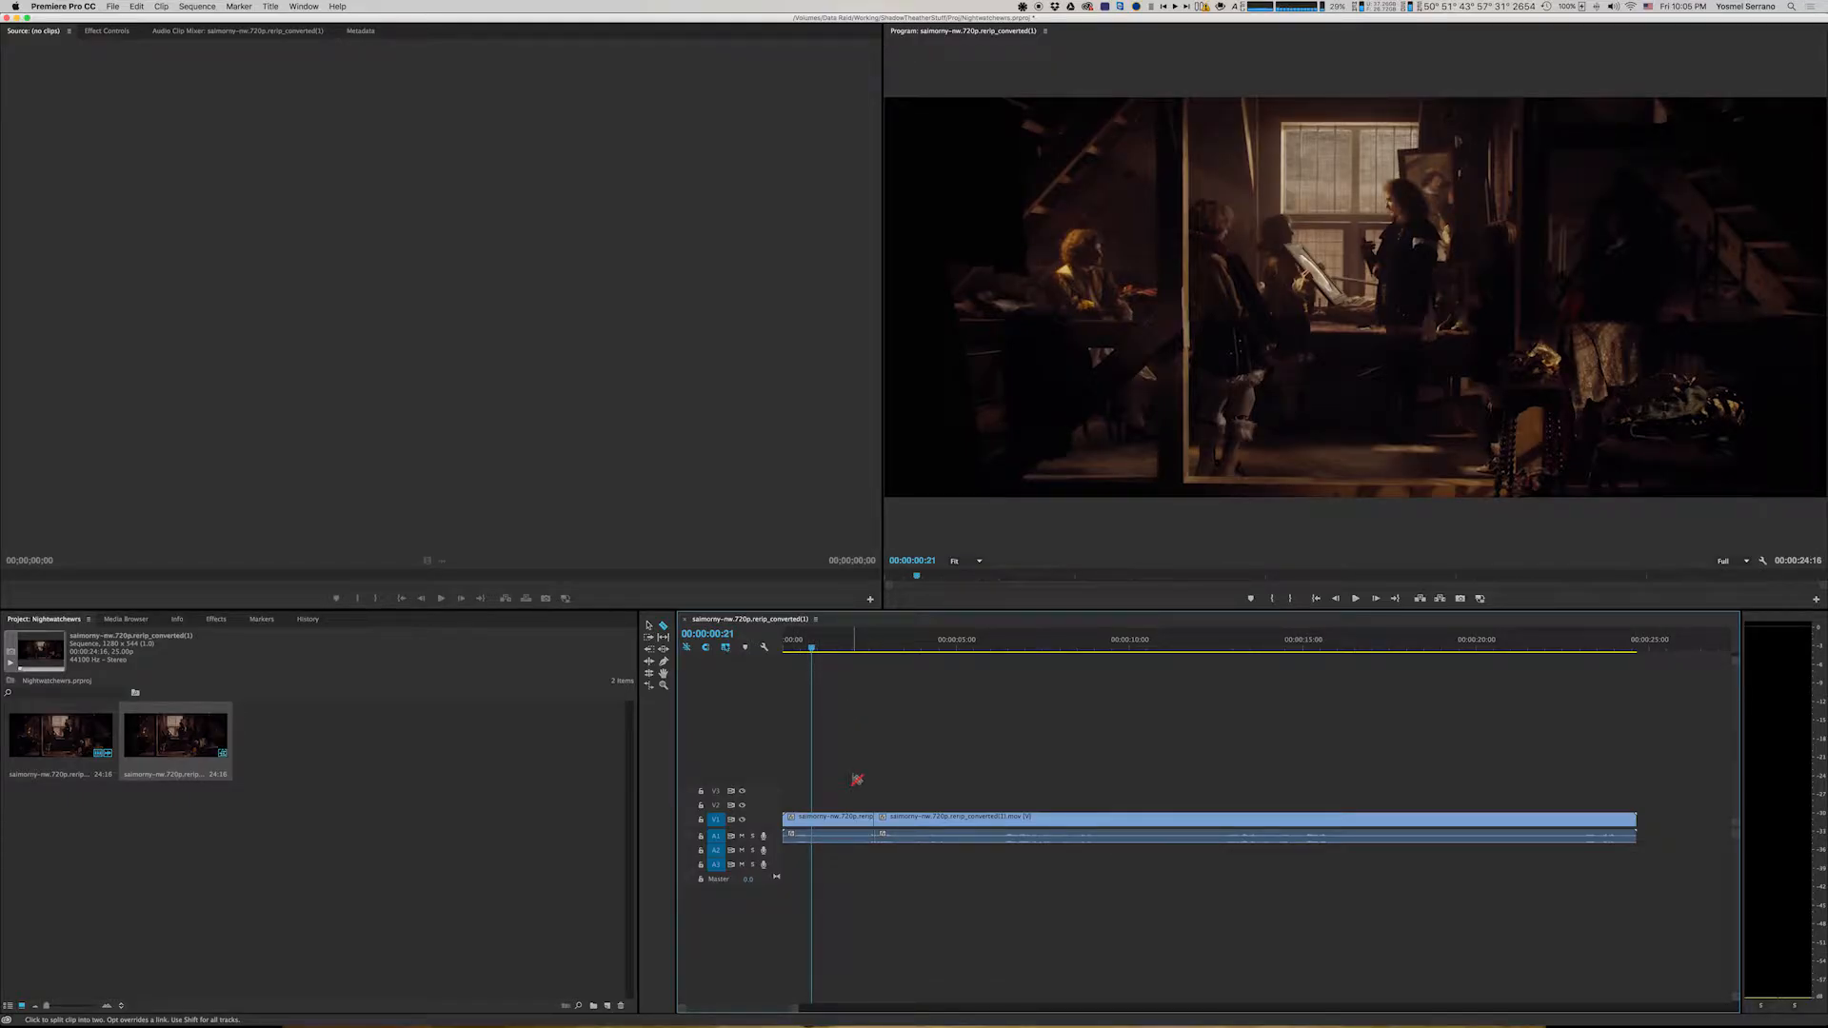
{"action": "left_click", "coordinate": [815, 819]}
Step: Delete the middle segment between the two cuts, both video and audio, leaving the gap in place
{"action": "key", "text": "v"}
{"action": "left_click_drag", "start_coordinate": [853, 870], "coordinate": [819, 781]}
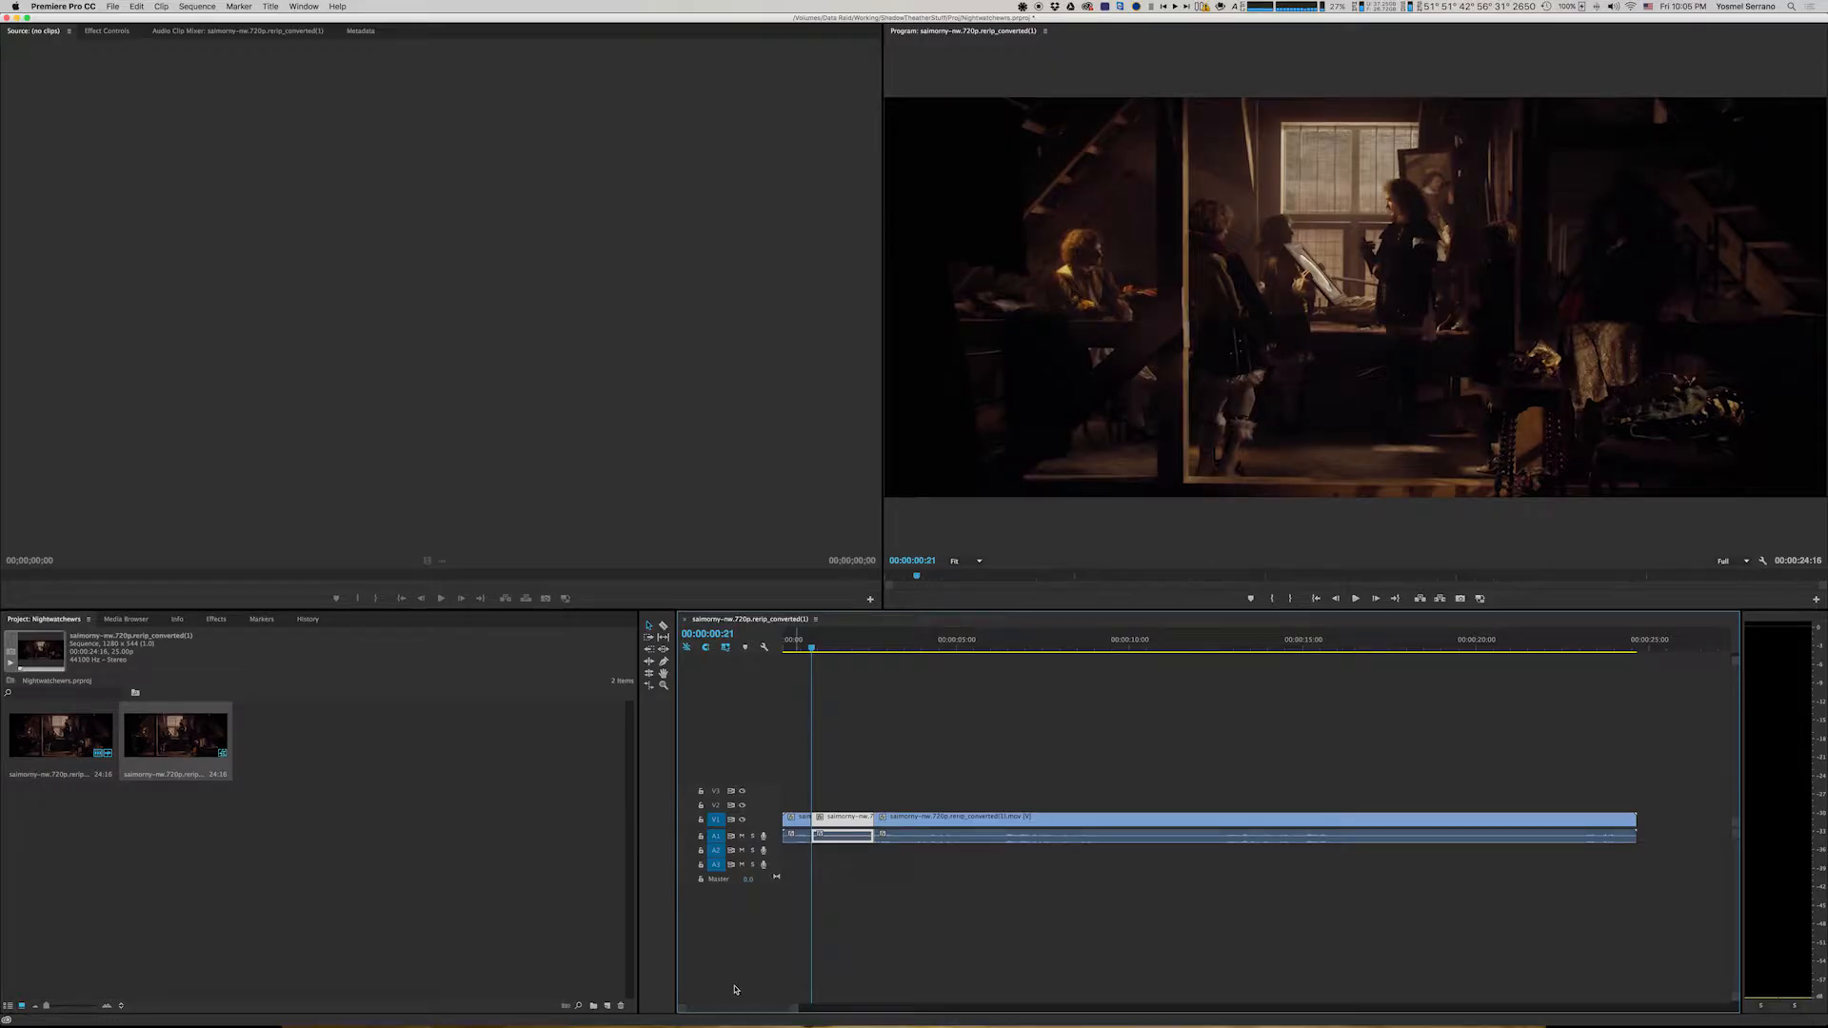
{"action": "mouse_move", "coordinate": [797, 1009]}
{"action": "left_mouse_down"}
{"action": "mouse_move", "coordinate": [819, 1009]}
{"action": "mouse_move", "coordinate": [785, 1011]}
{"action": "left_mouse_up"}
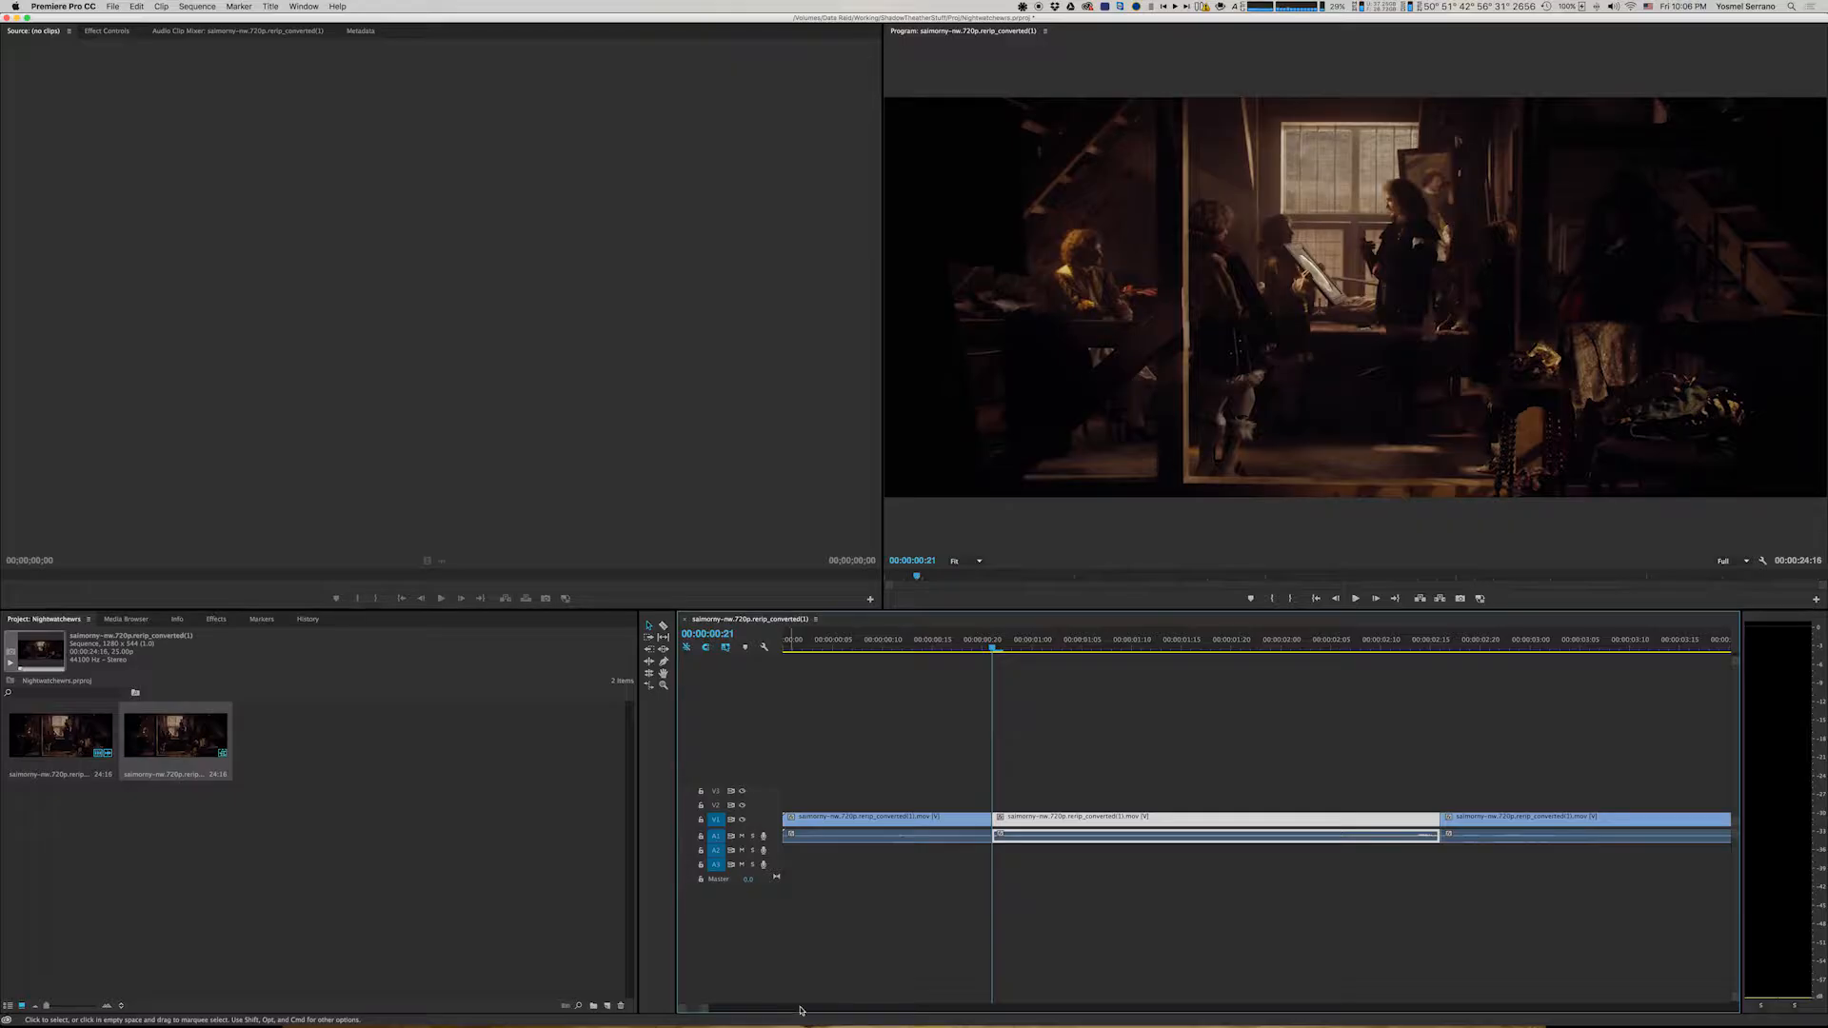
{"action": "left_click_drag", "start_coordinate": [1097, 766], "coordinate": [1224, 897]}
{"action": "key", "text": "Delete"}
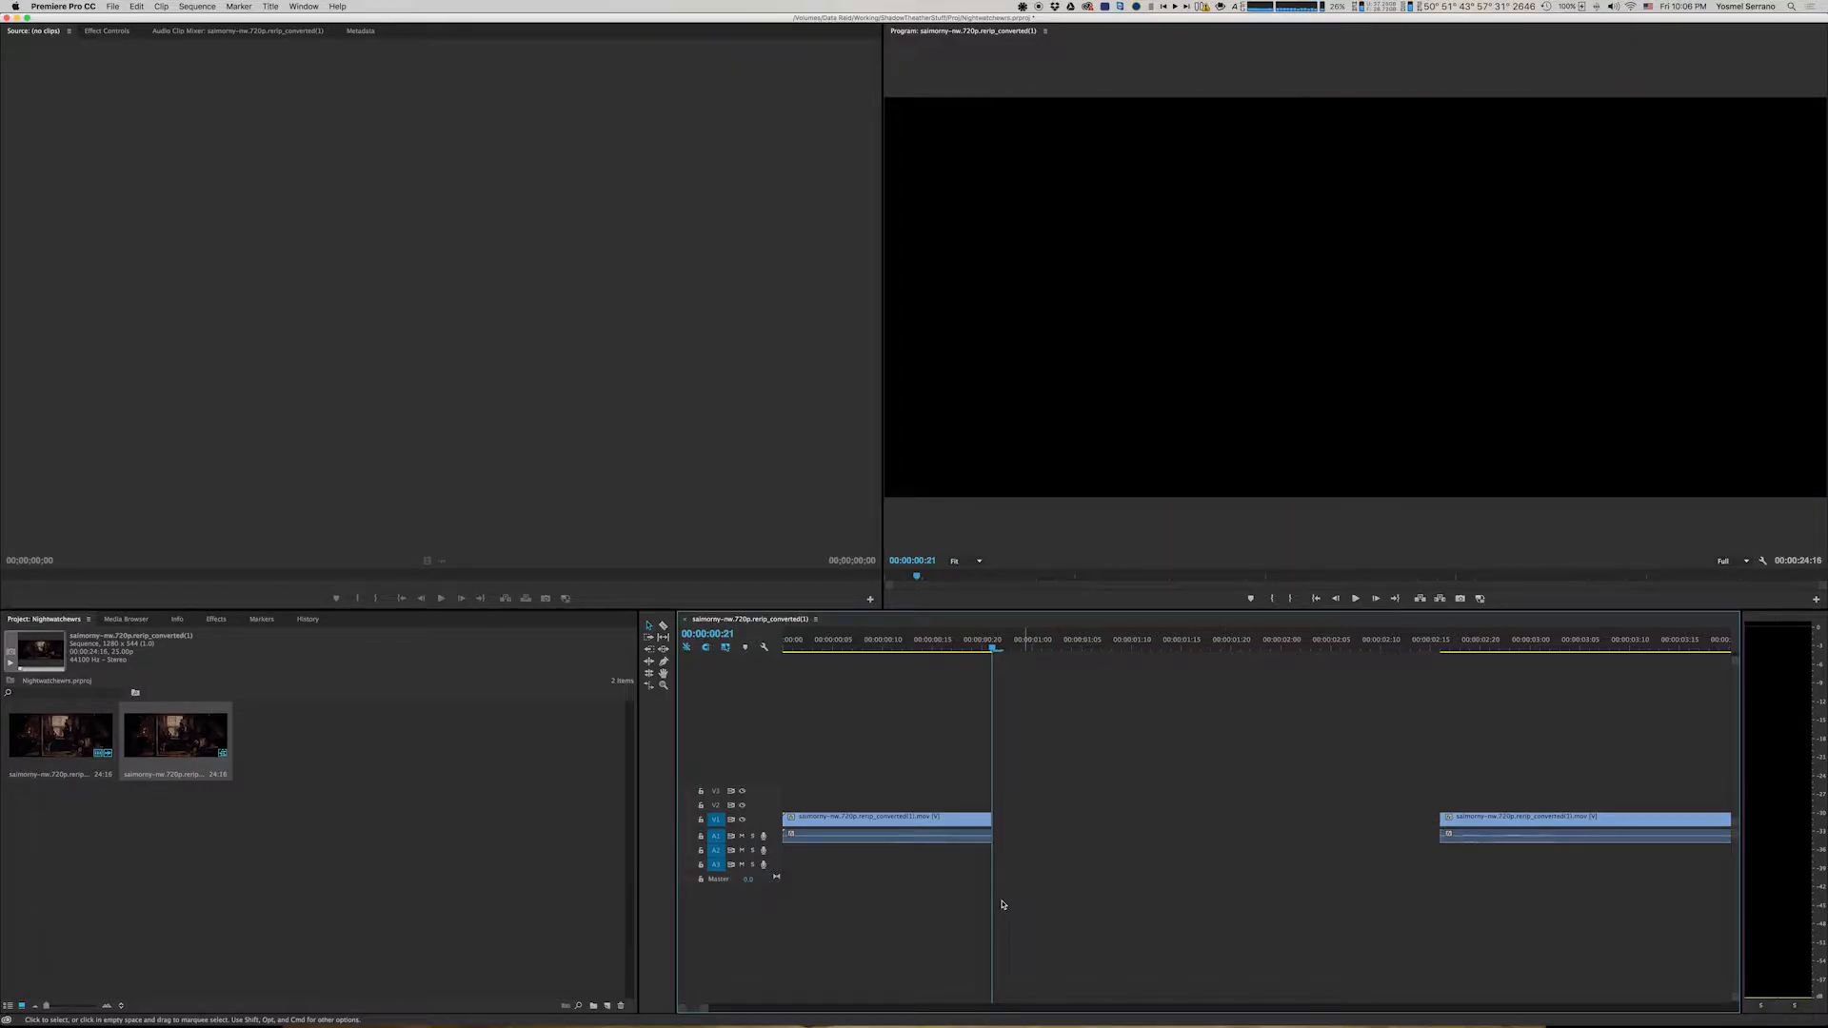
Step: Remove only the audio portion of the first segment, keeping its linked video
{"action": "left_click", "coordinate": [924, 841]}
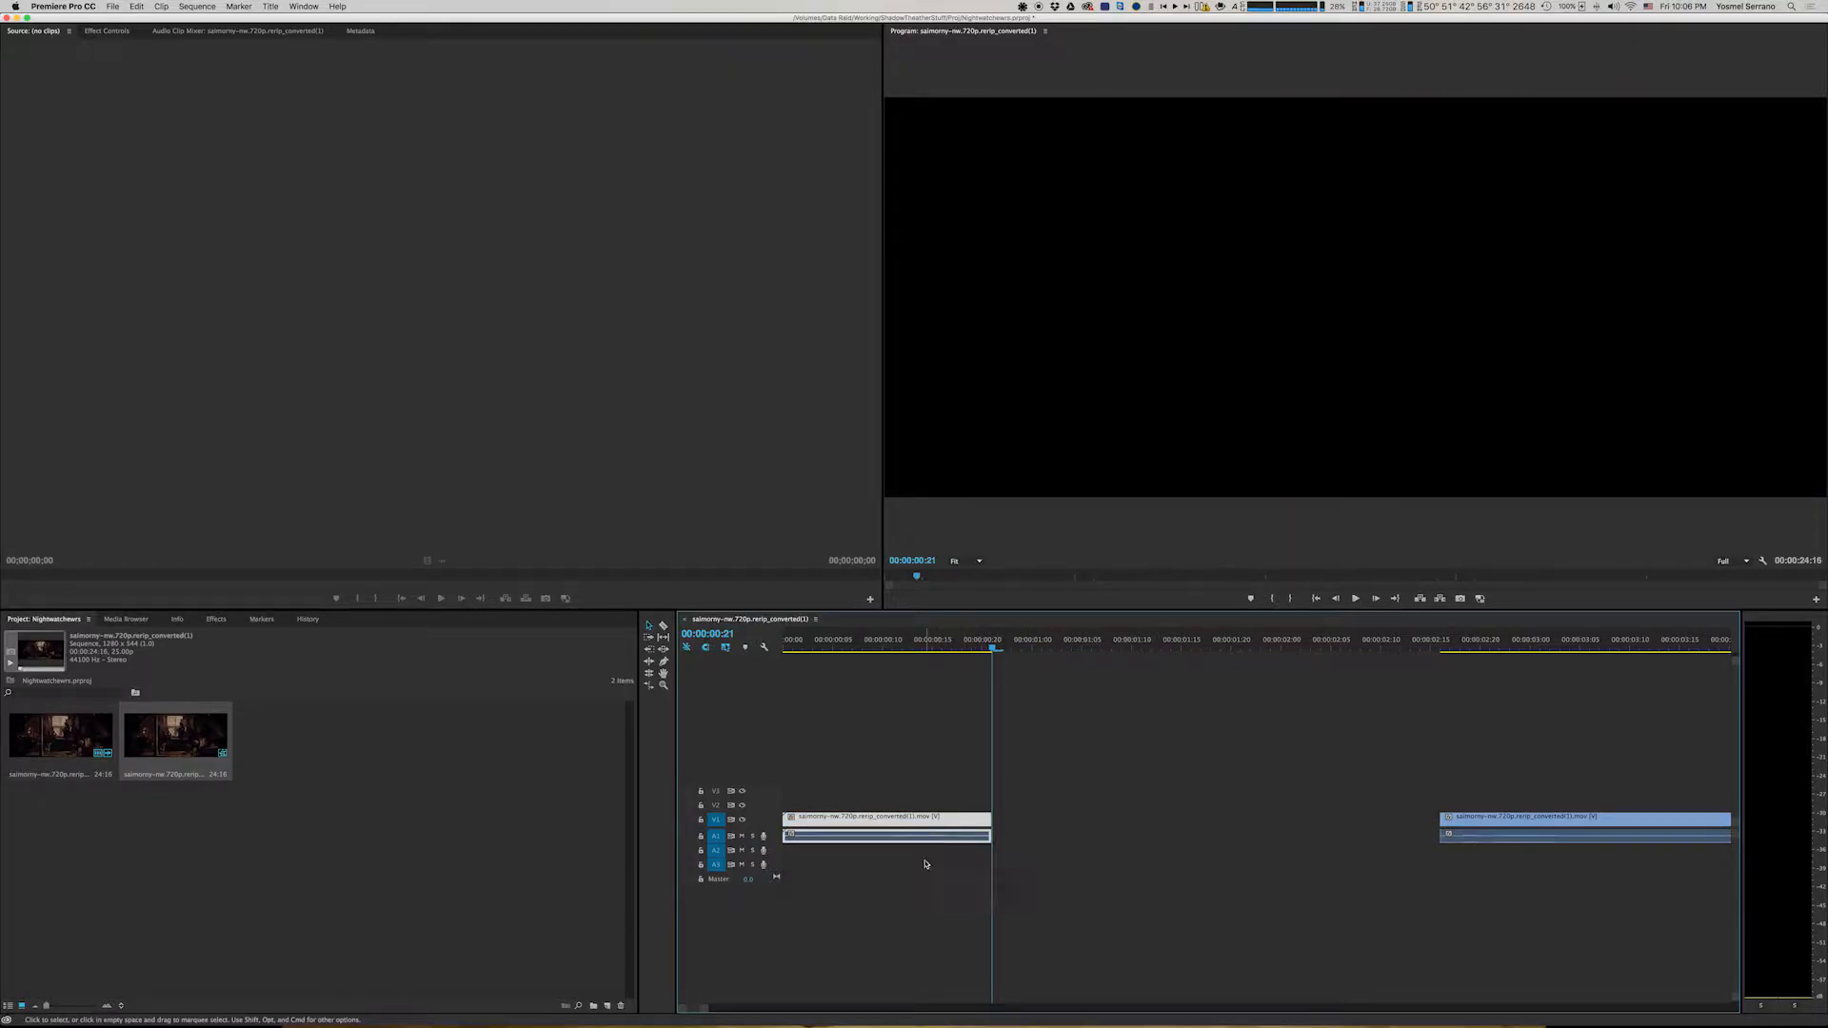
{"action": "left_click", "coordinate": [924, 857]}
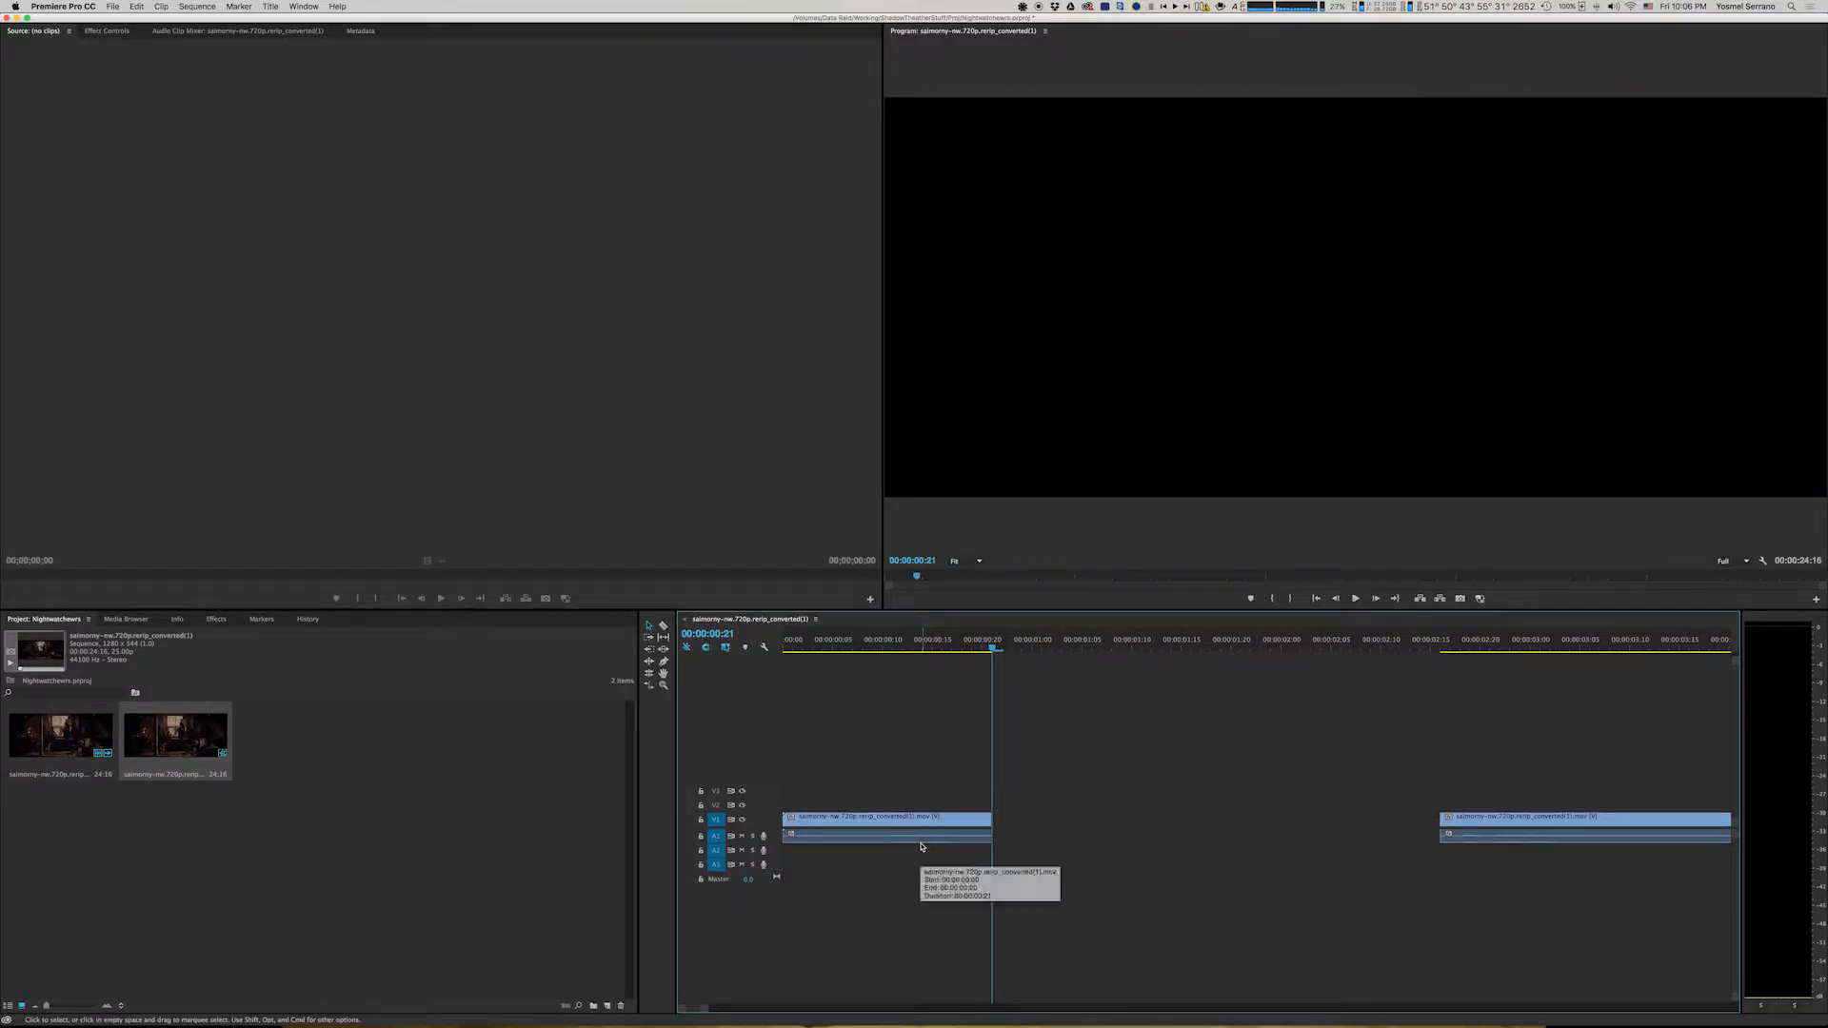
{"action": "left_click", "coordinate": [921, 842], "text": "alt"}
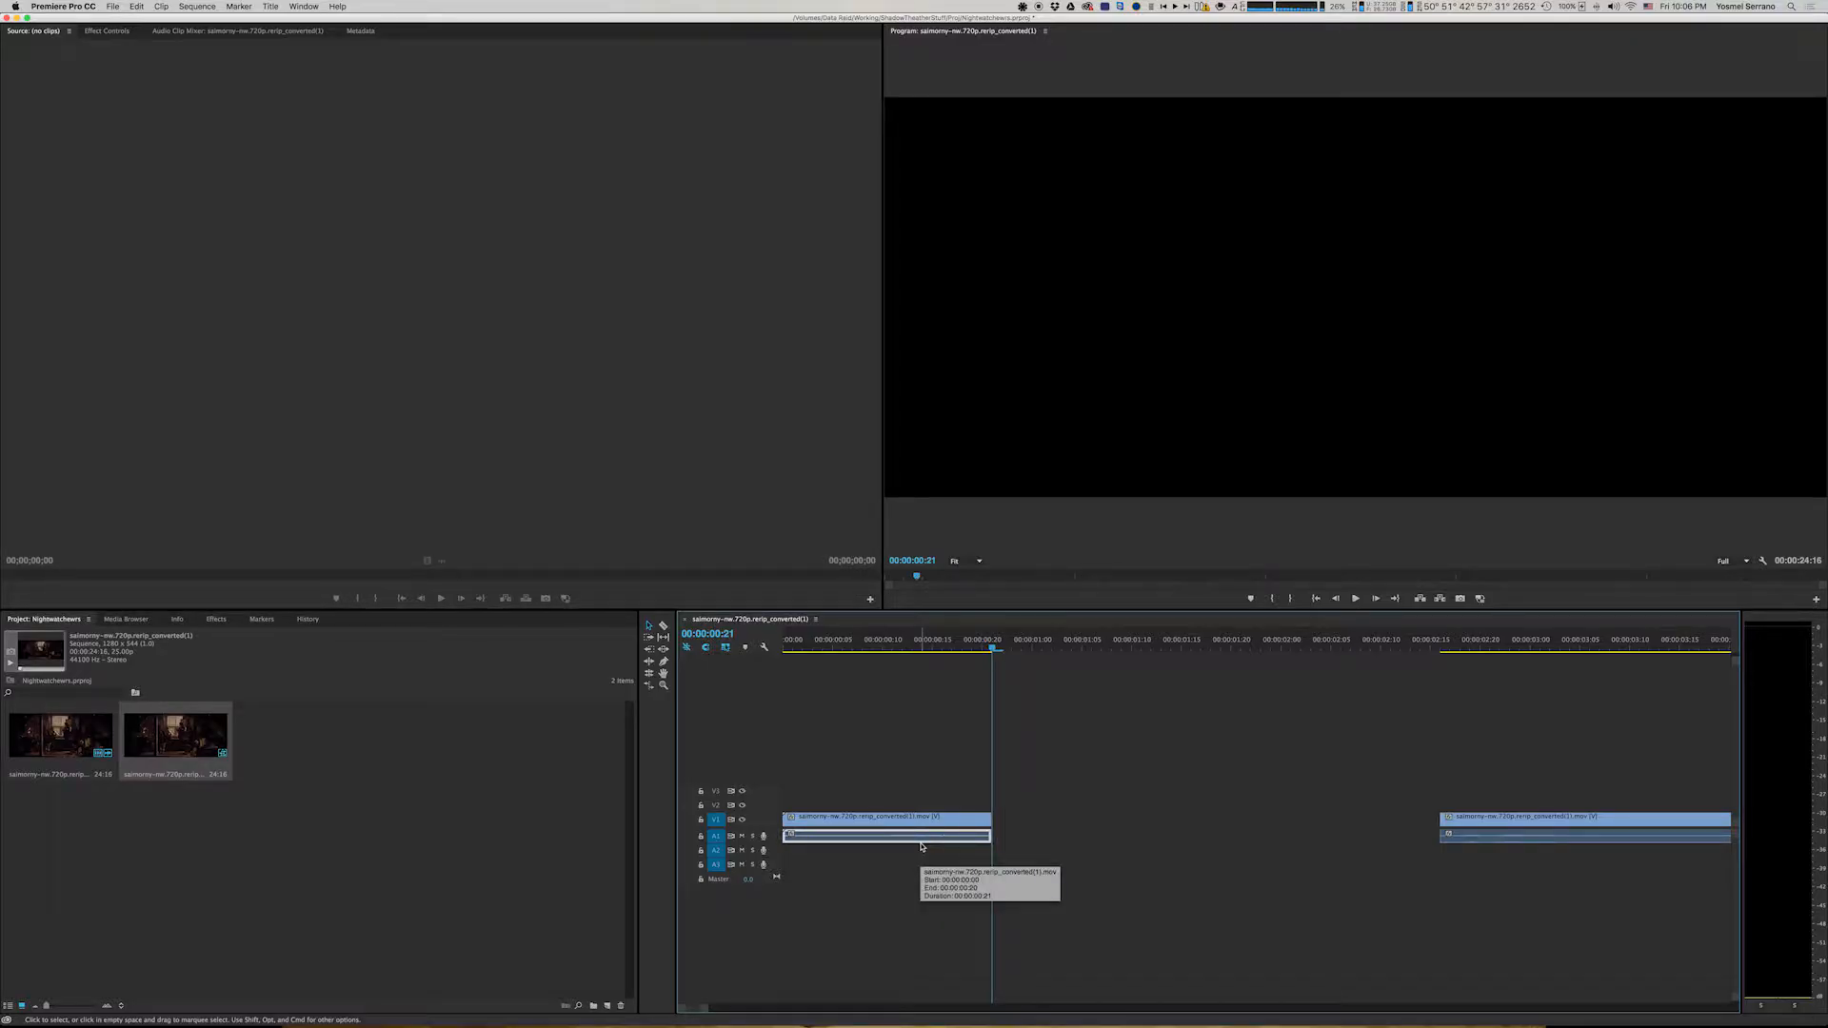
{"action": "scroll", "coordinate": [922, 847], "scroll_direction": "right", "scroll_amount": 2}
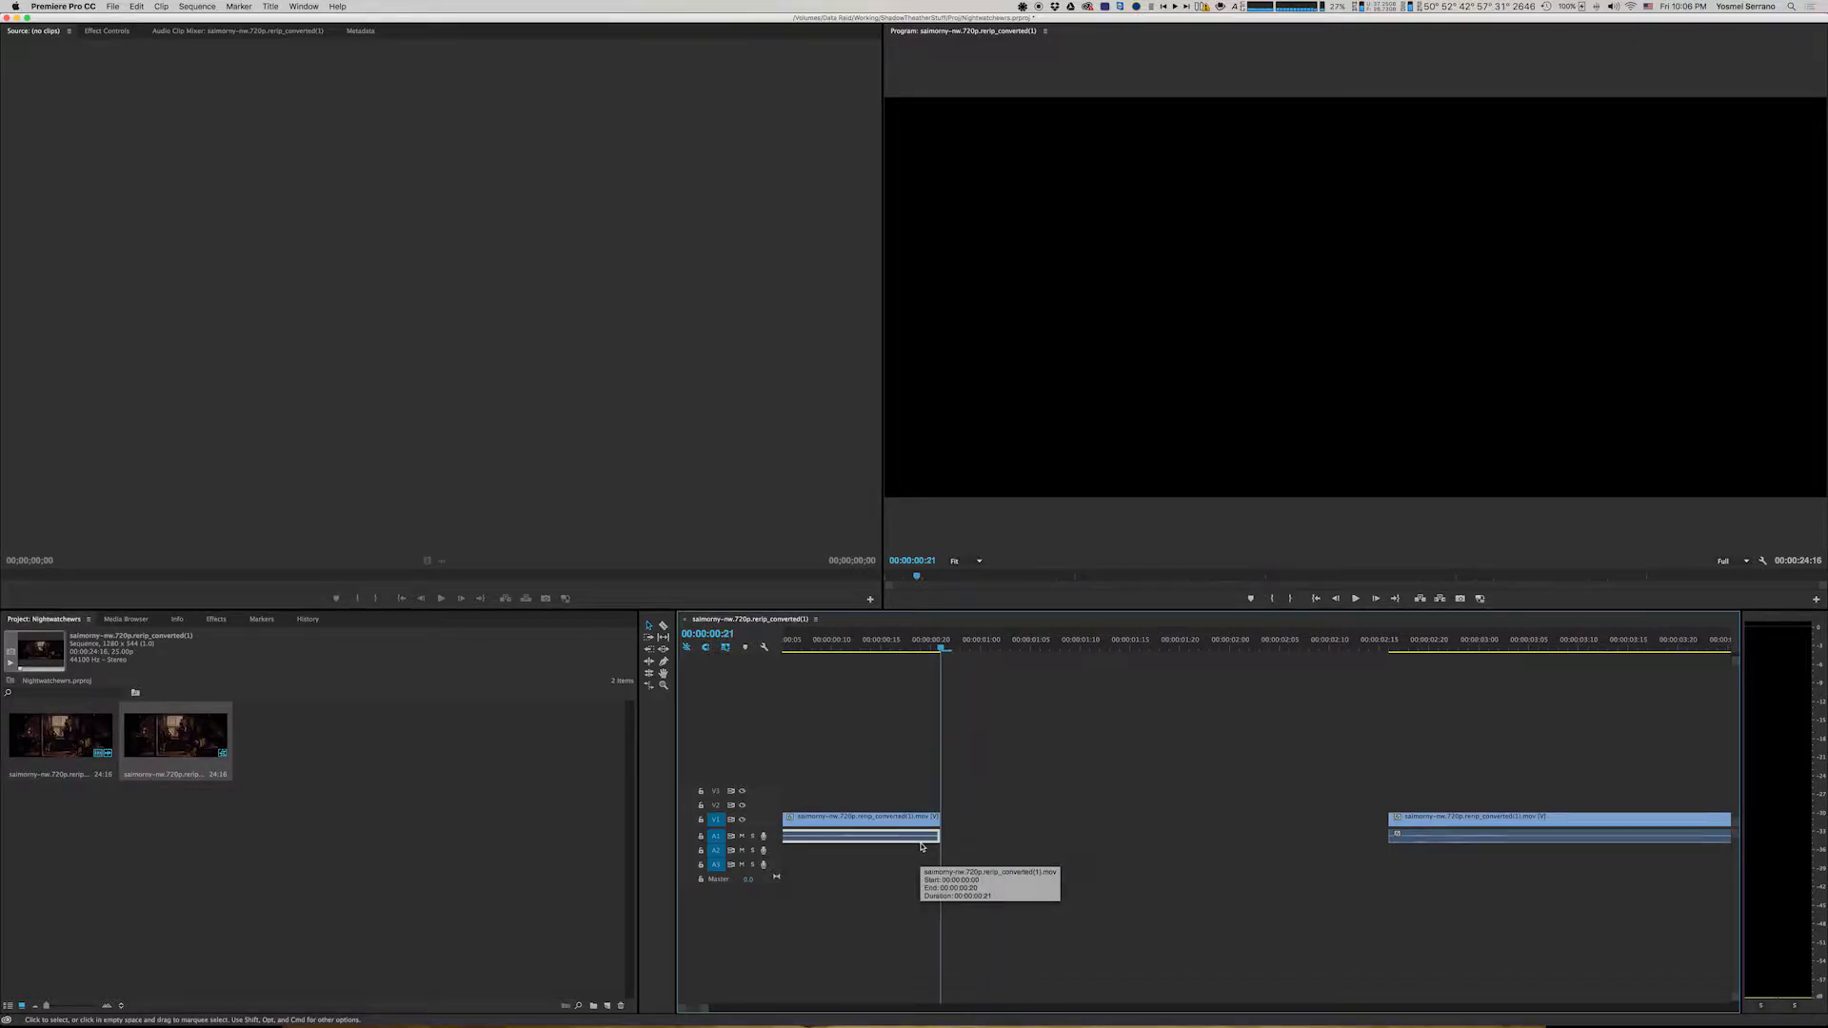
{"action": "key", "text": "BackSpace"}
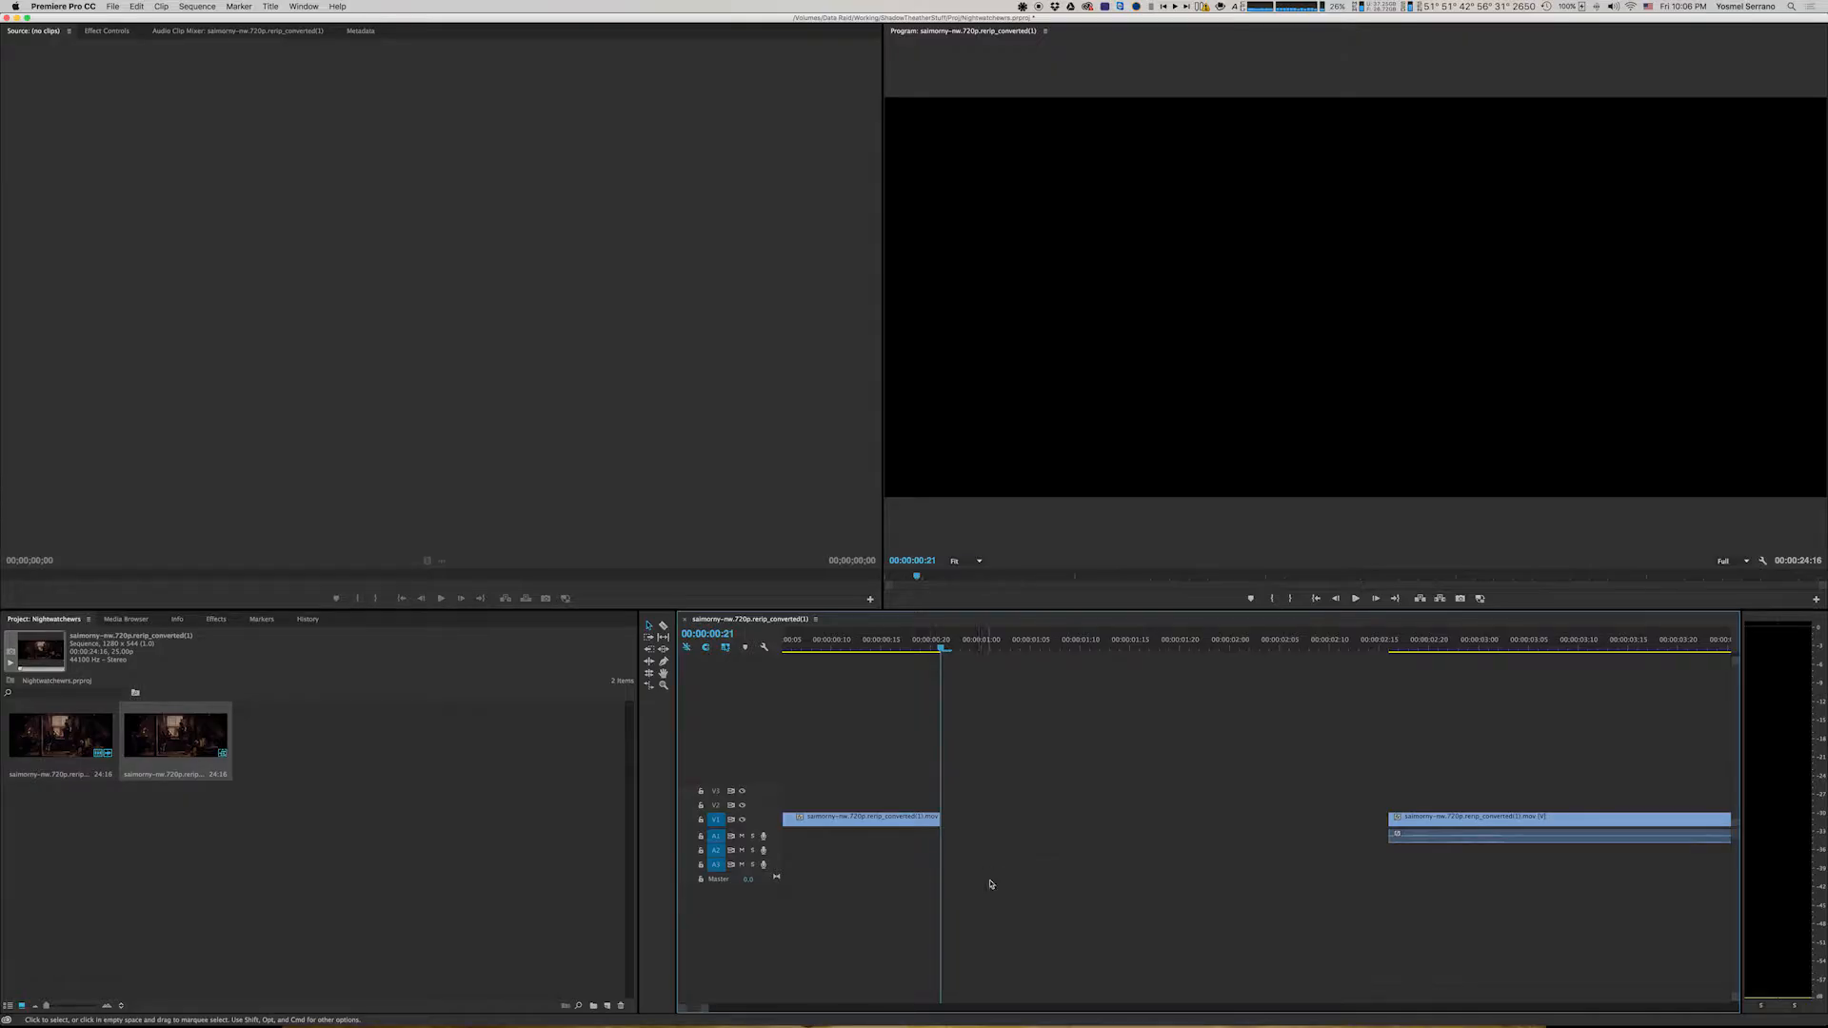
Step: Close the gap between the two remaining segments with Ripple Delete
{"action": "left_click", "coordinate": [1451, 826]}
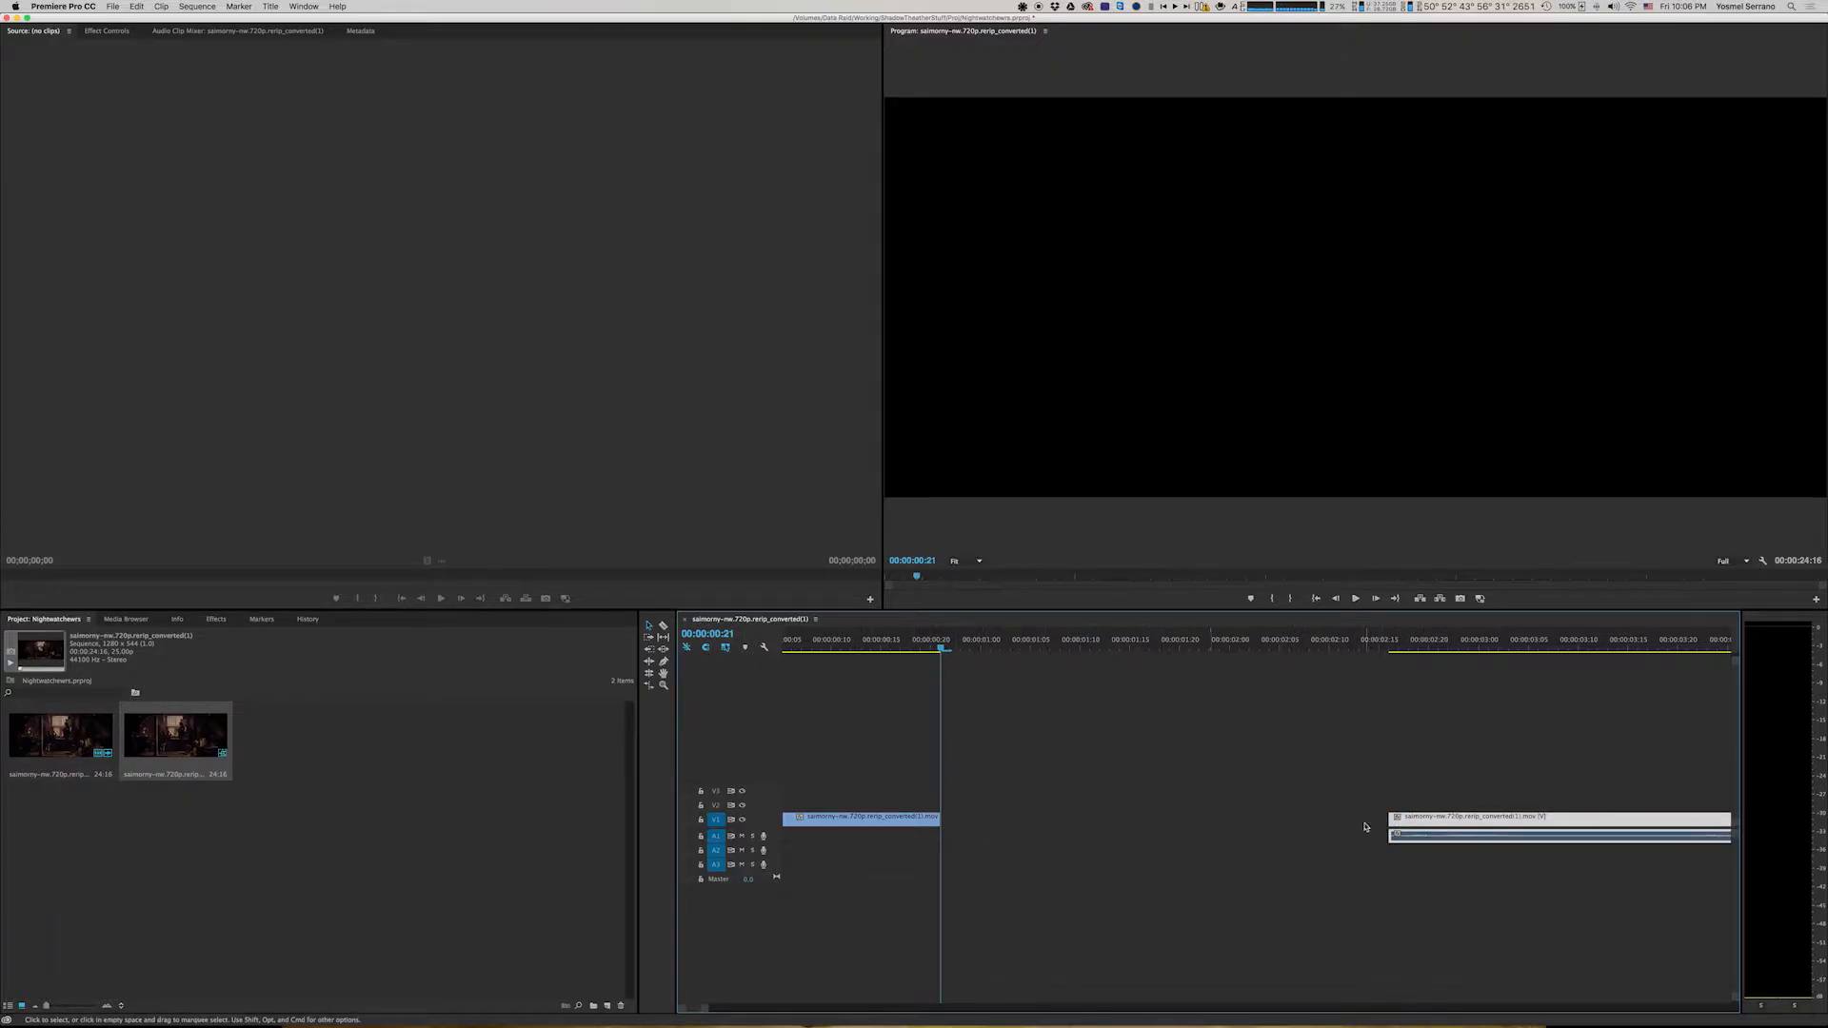
{"action": "left_click_drag", "start_coordinate": [1435, 823], "coordinate": [1150, 826]}
{"action": "right_click", "coordinate": [1150, 826]}
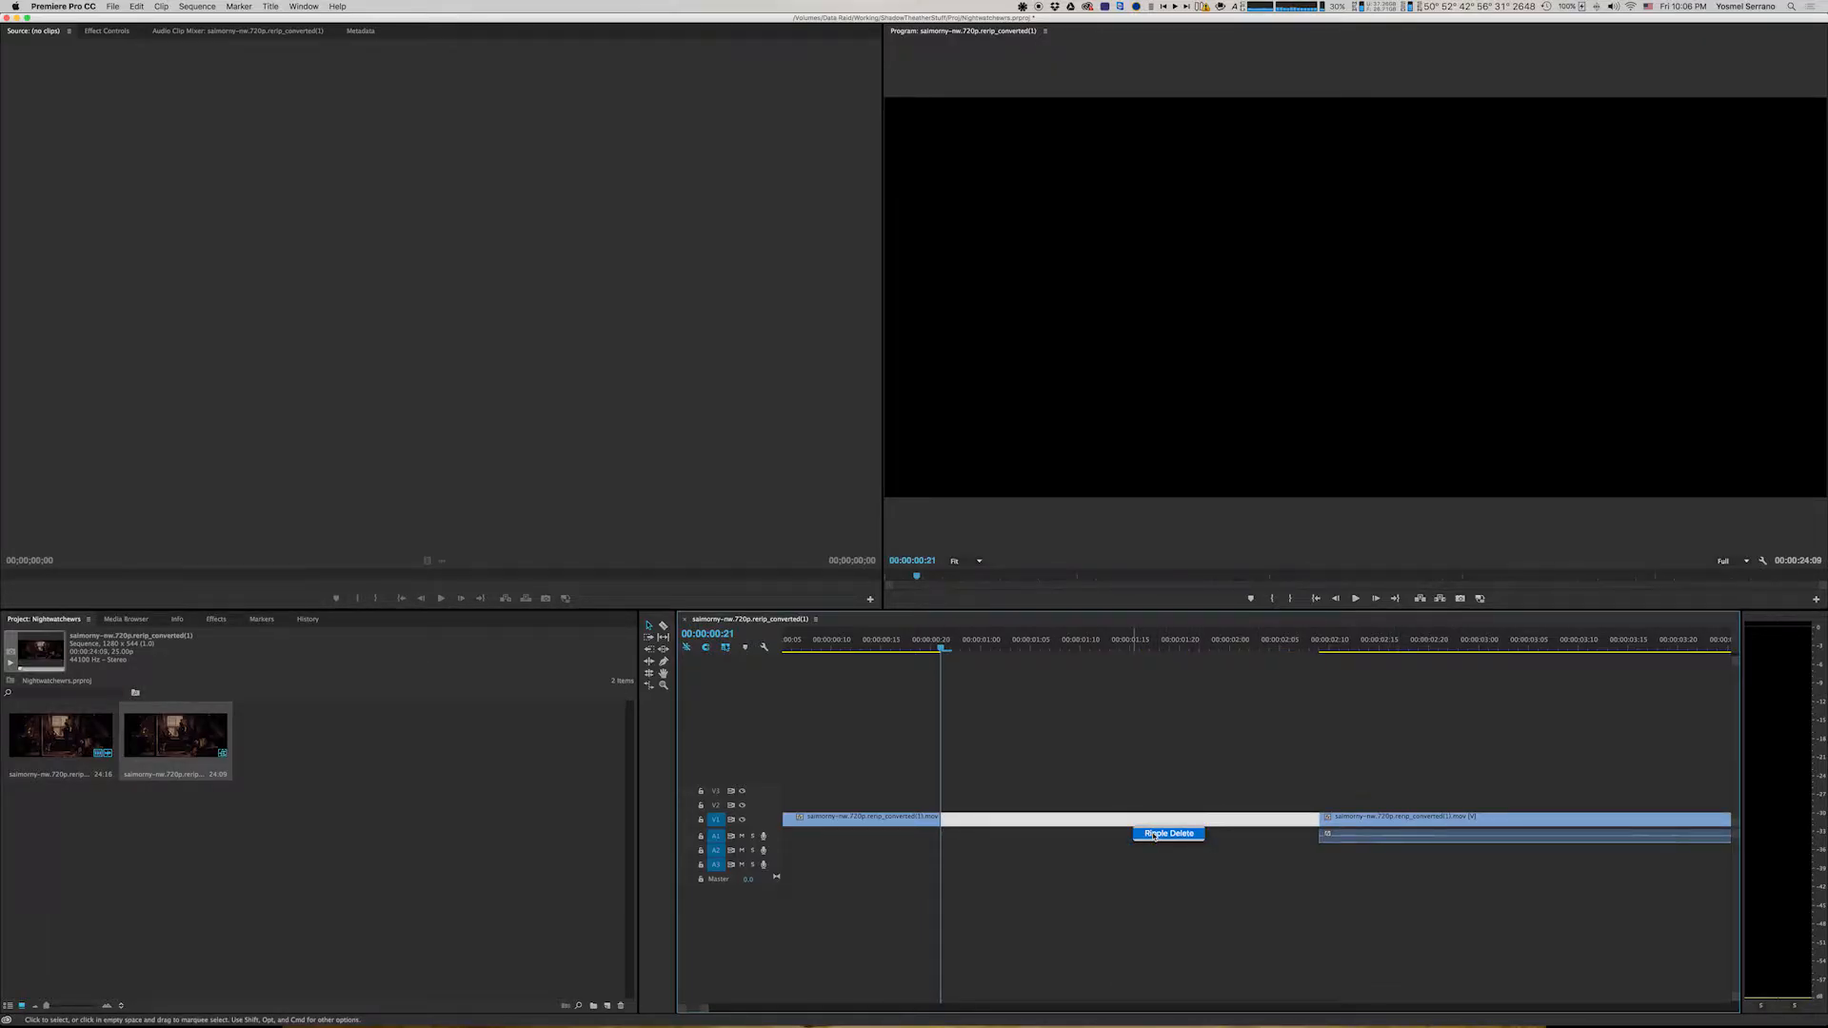
{"action": "left_click", "coordinate": [1155, 834]}
Step: Extend the start of the second segment's audio back under the first segment to the sequence start, and mute track A1
{"action": "left_click_drag", "start_coordinate": [944, 838], "coordinate": [796, 843]}
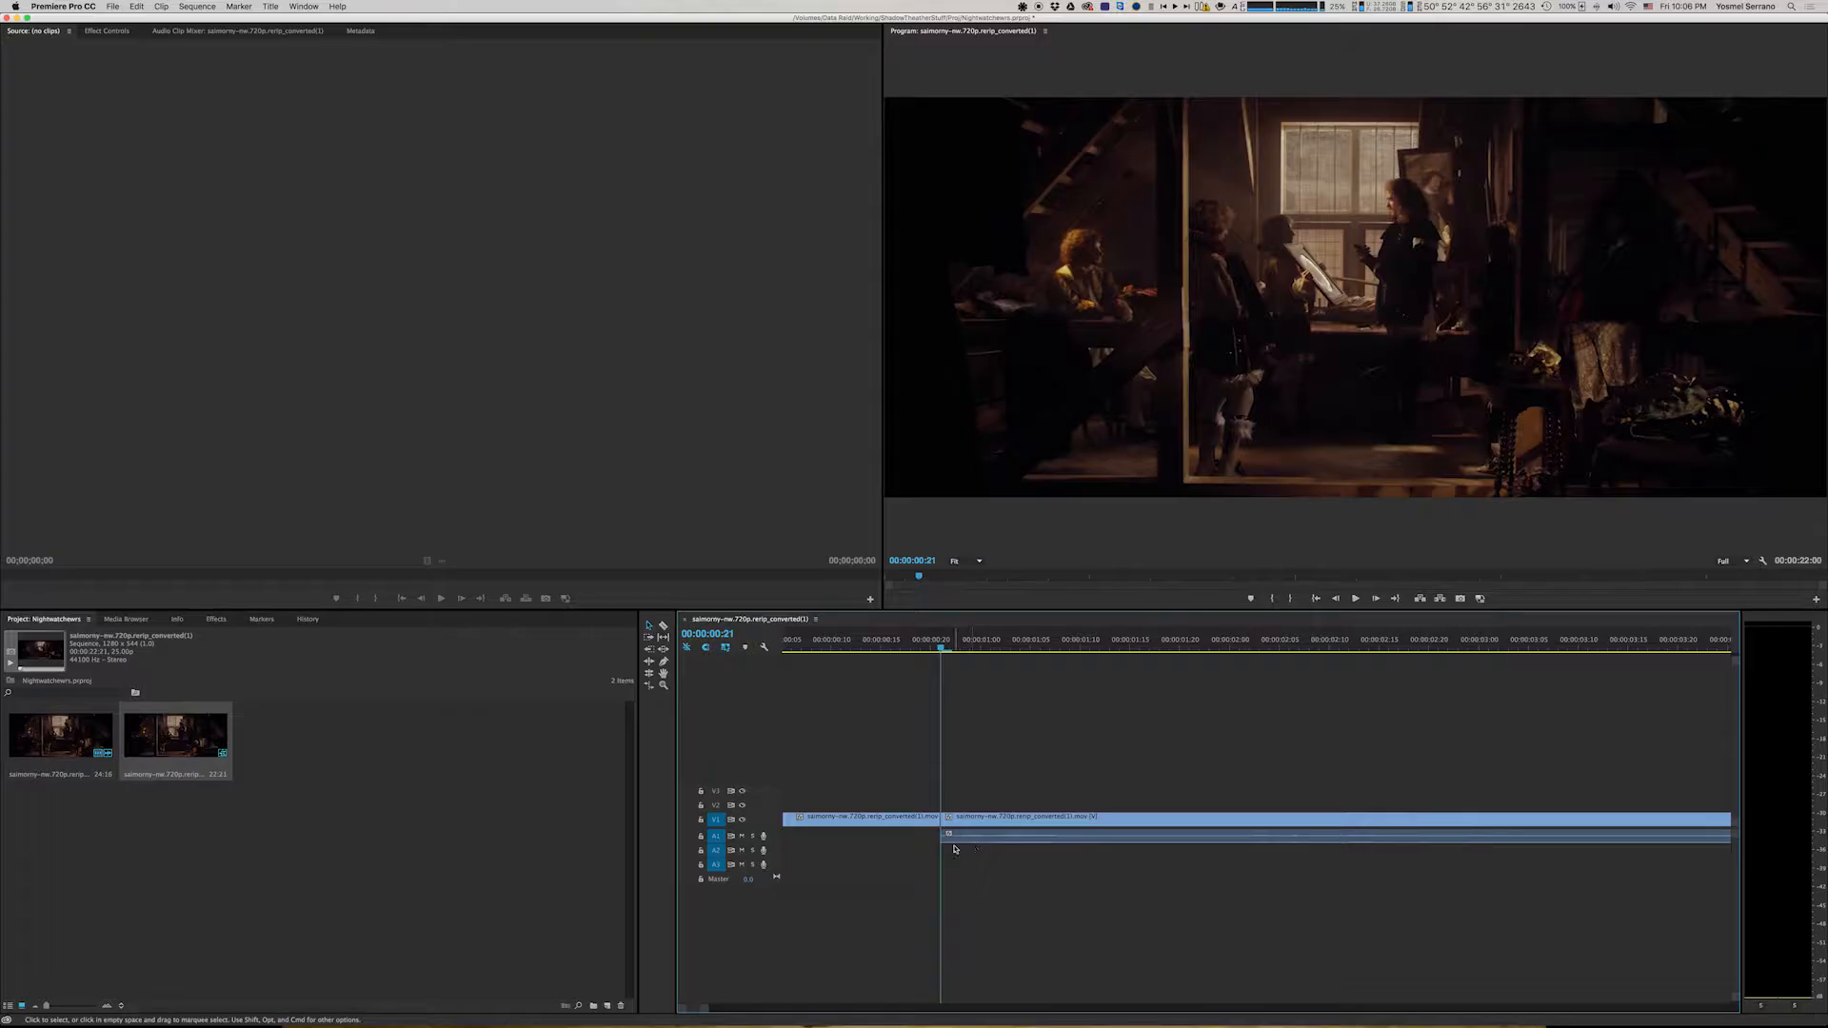
{"action": "mouse_move", "coordinate": [943, 837]}
{"action": "left_mouse_down"}
{"action": "mouse_move", "coordinate": [788, 838]}
{"action": "mouse_move", "coordinate": [944, 835]}
{"action": "left_mouse_up"}
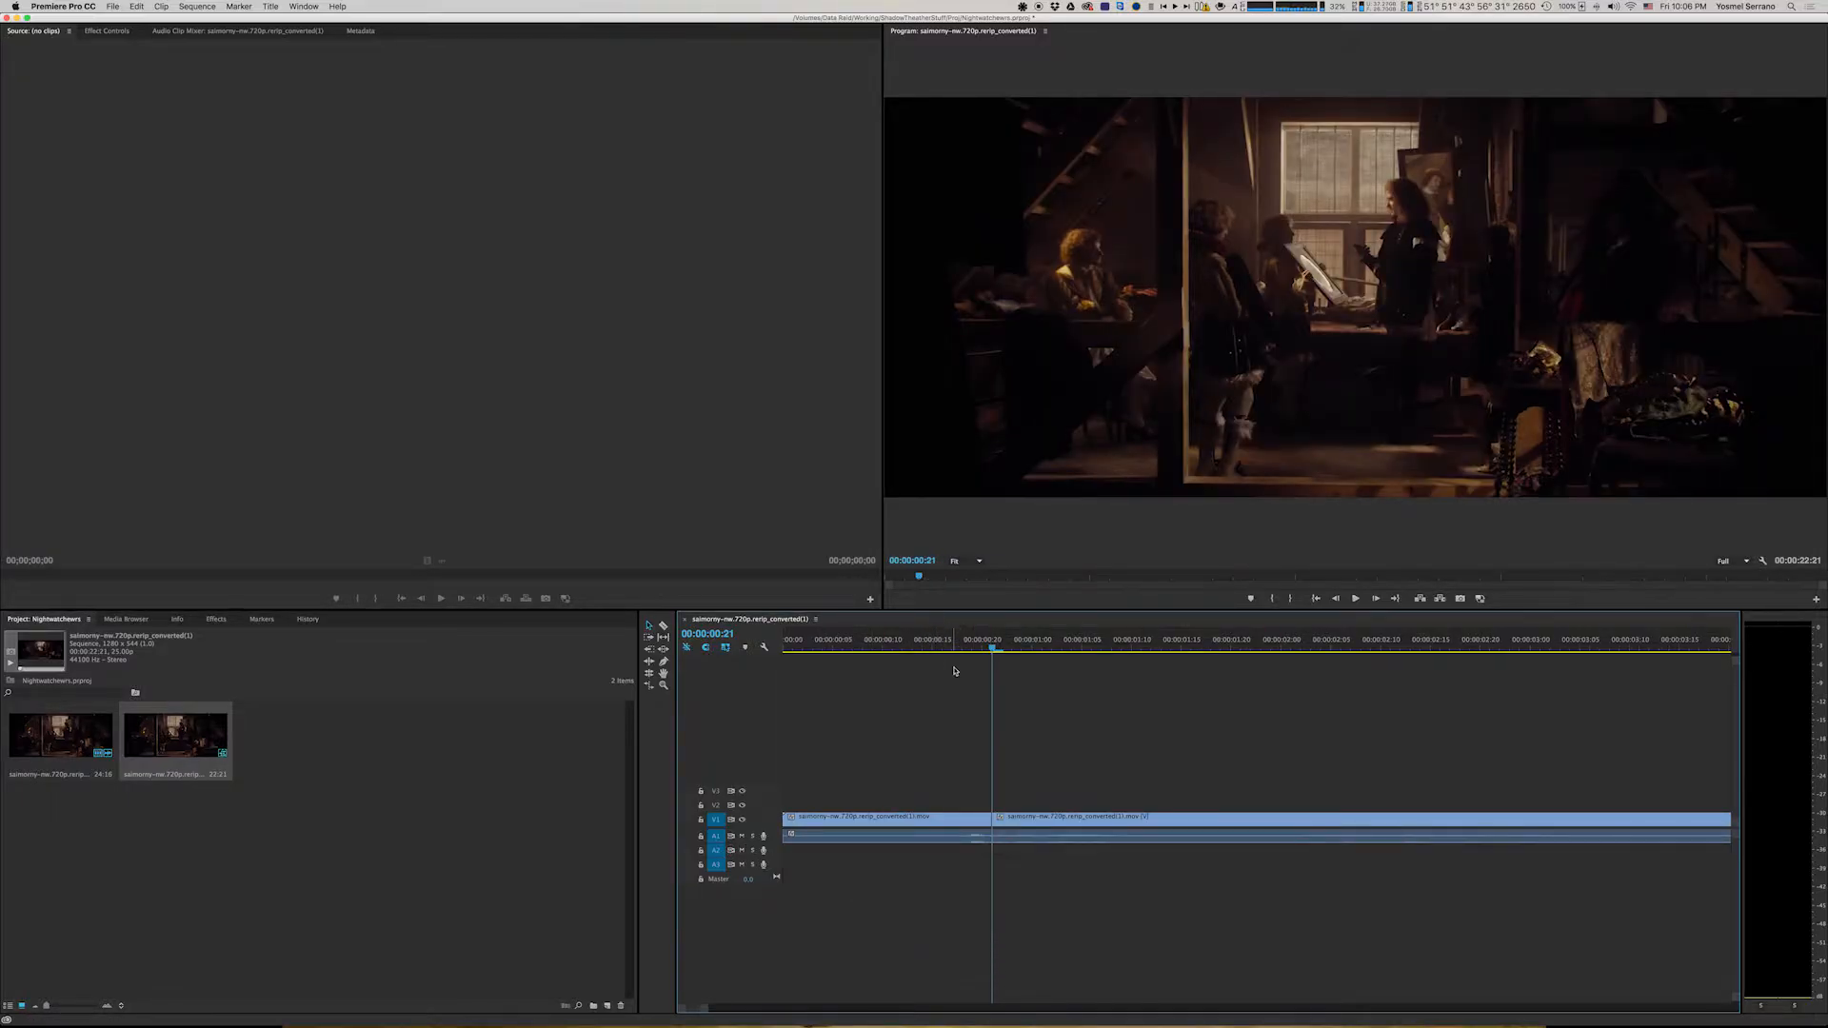
{"action": "left_click", "coordinate": [743, 837]}
Step: Play the edit from the sequence start in a maximized Program monitor to review the transition between the two shots
{"action": "left_click_drag", "start_coordinate": [994, 649], "coordinate": [833, 649]}
{"action": "key", "text": "Home"}
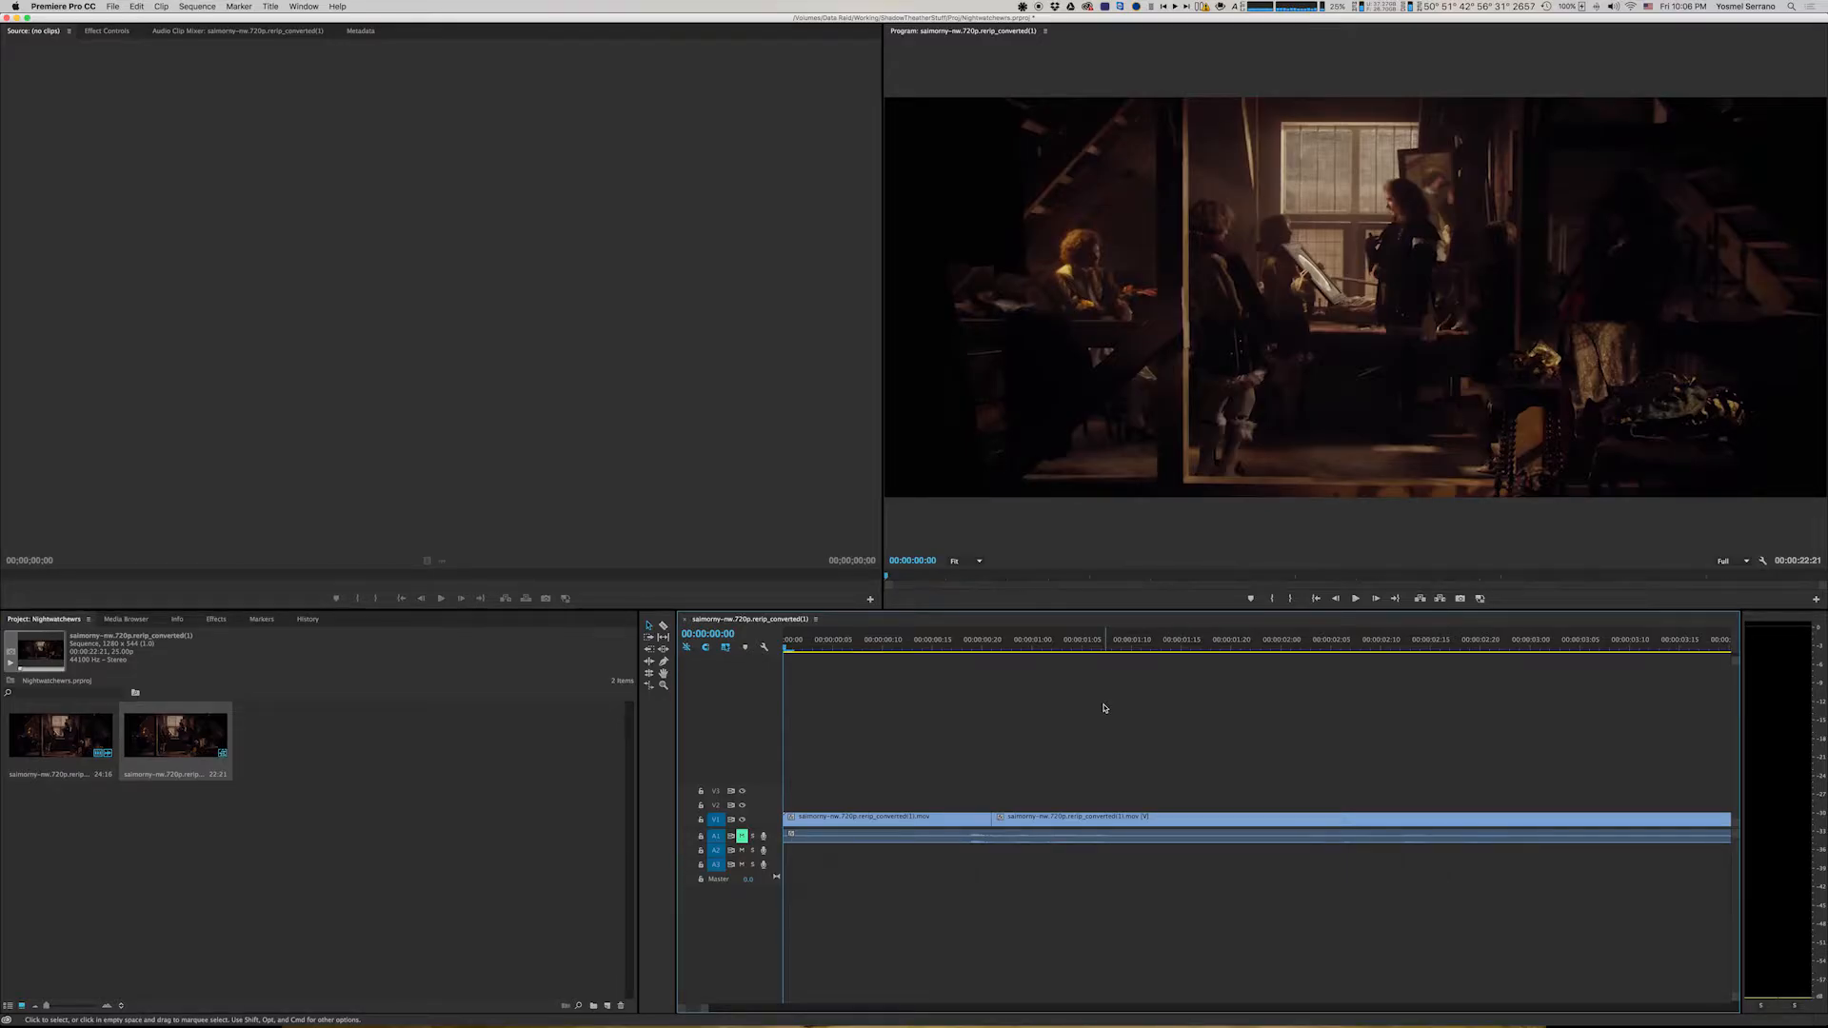
{"action": "key", "text": "grave"}
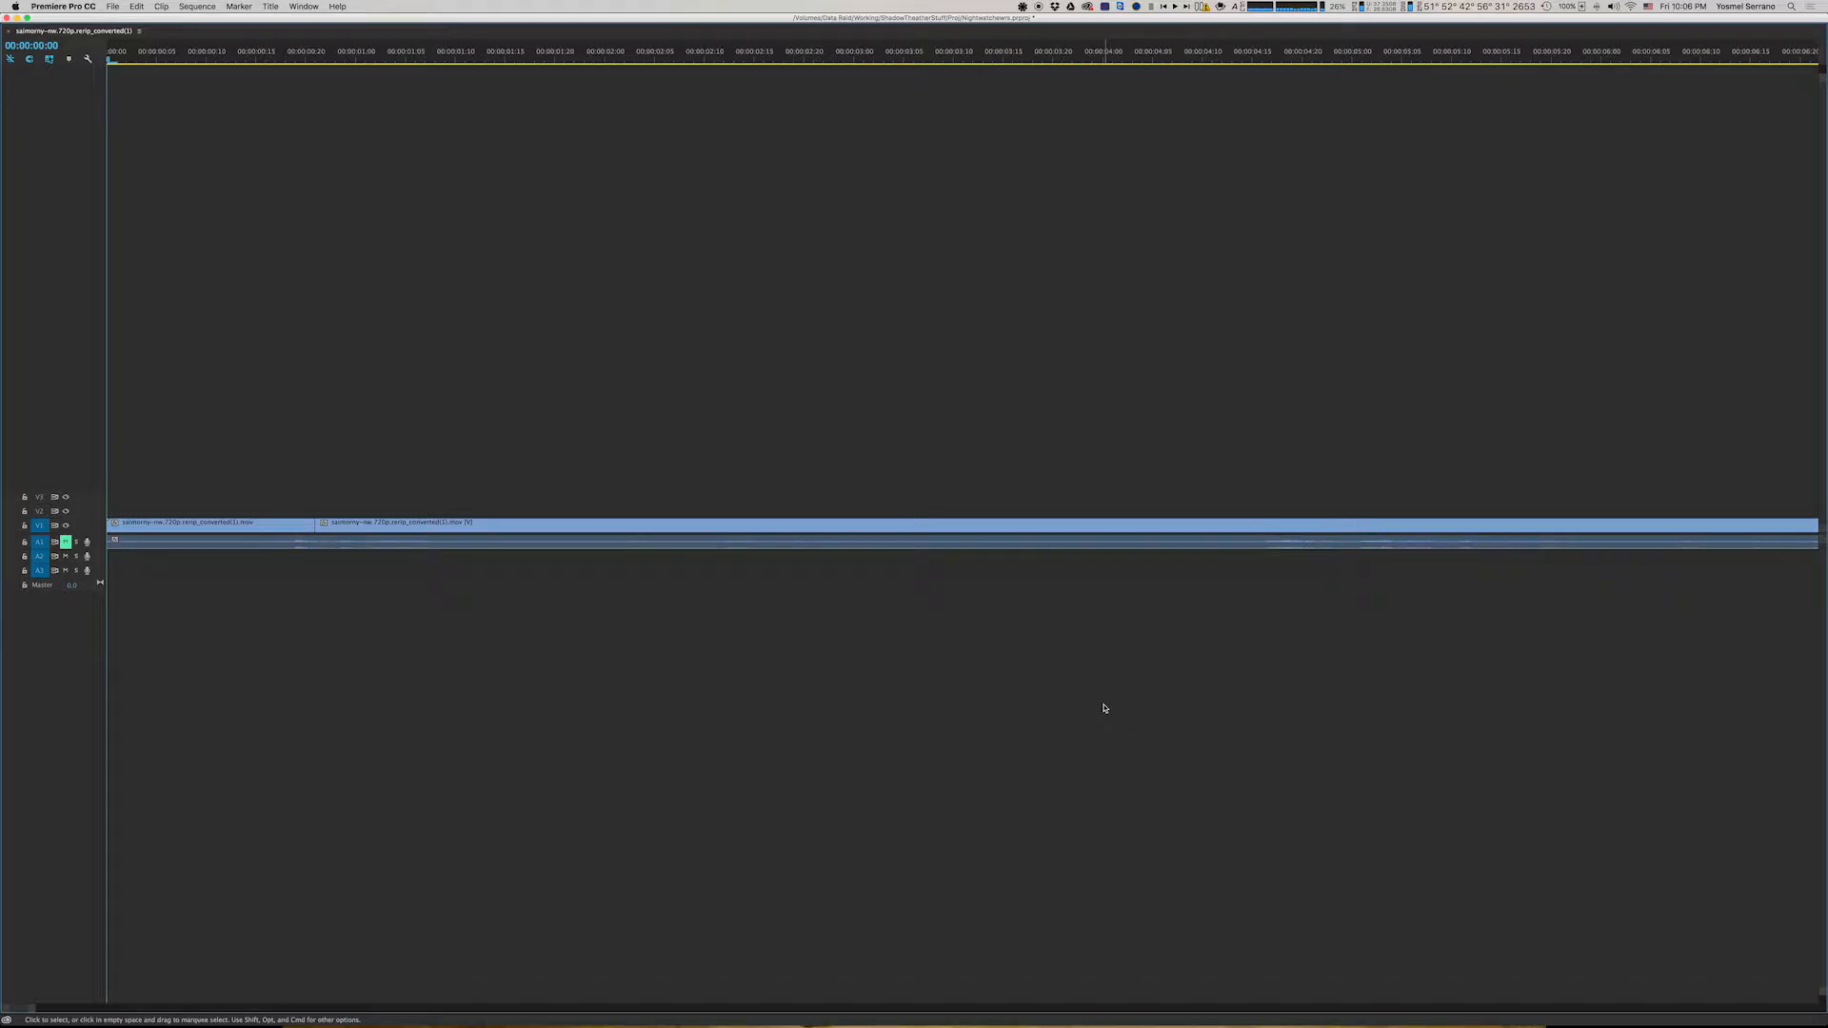
{"action": "key", "text": "grave"}
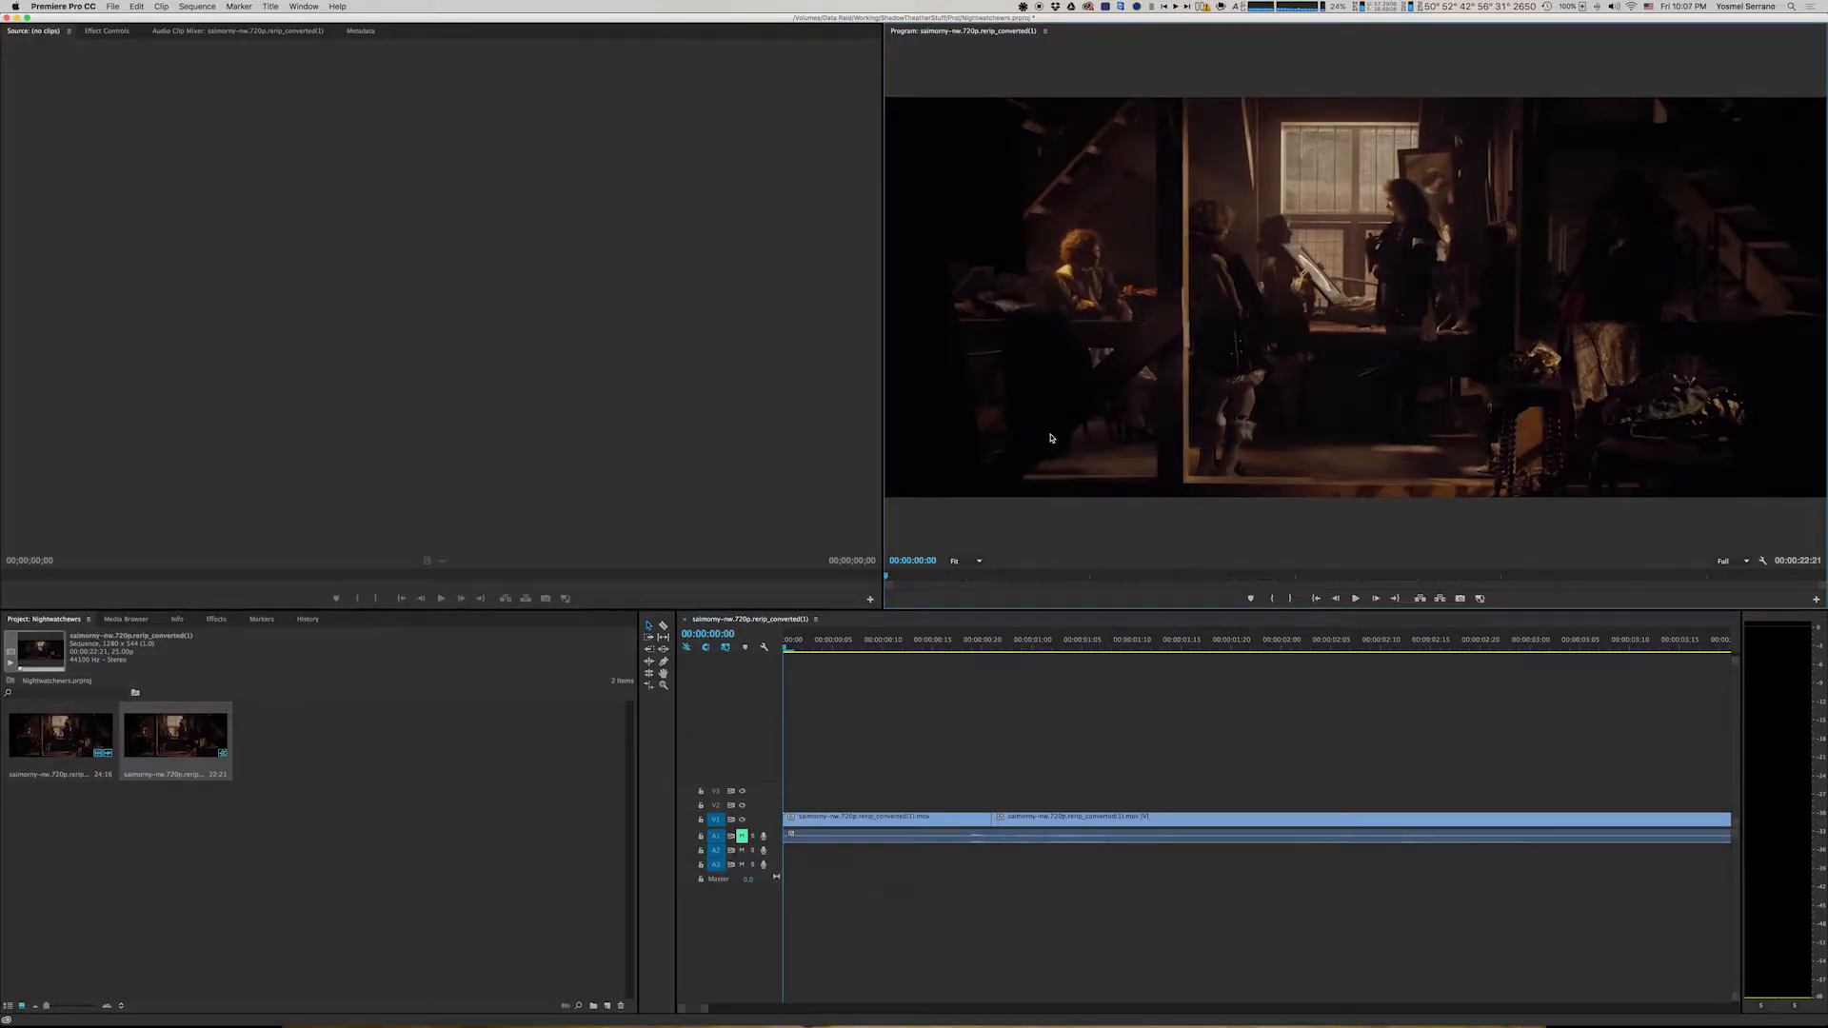
{"action": "key", "text": "grave"}
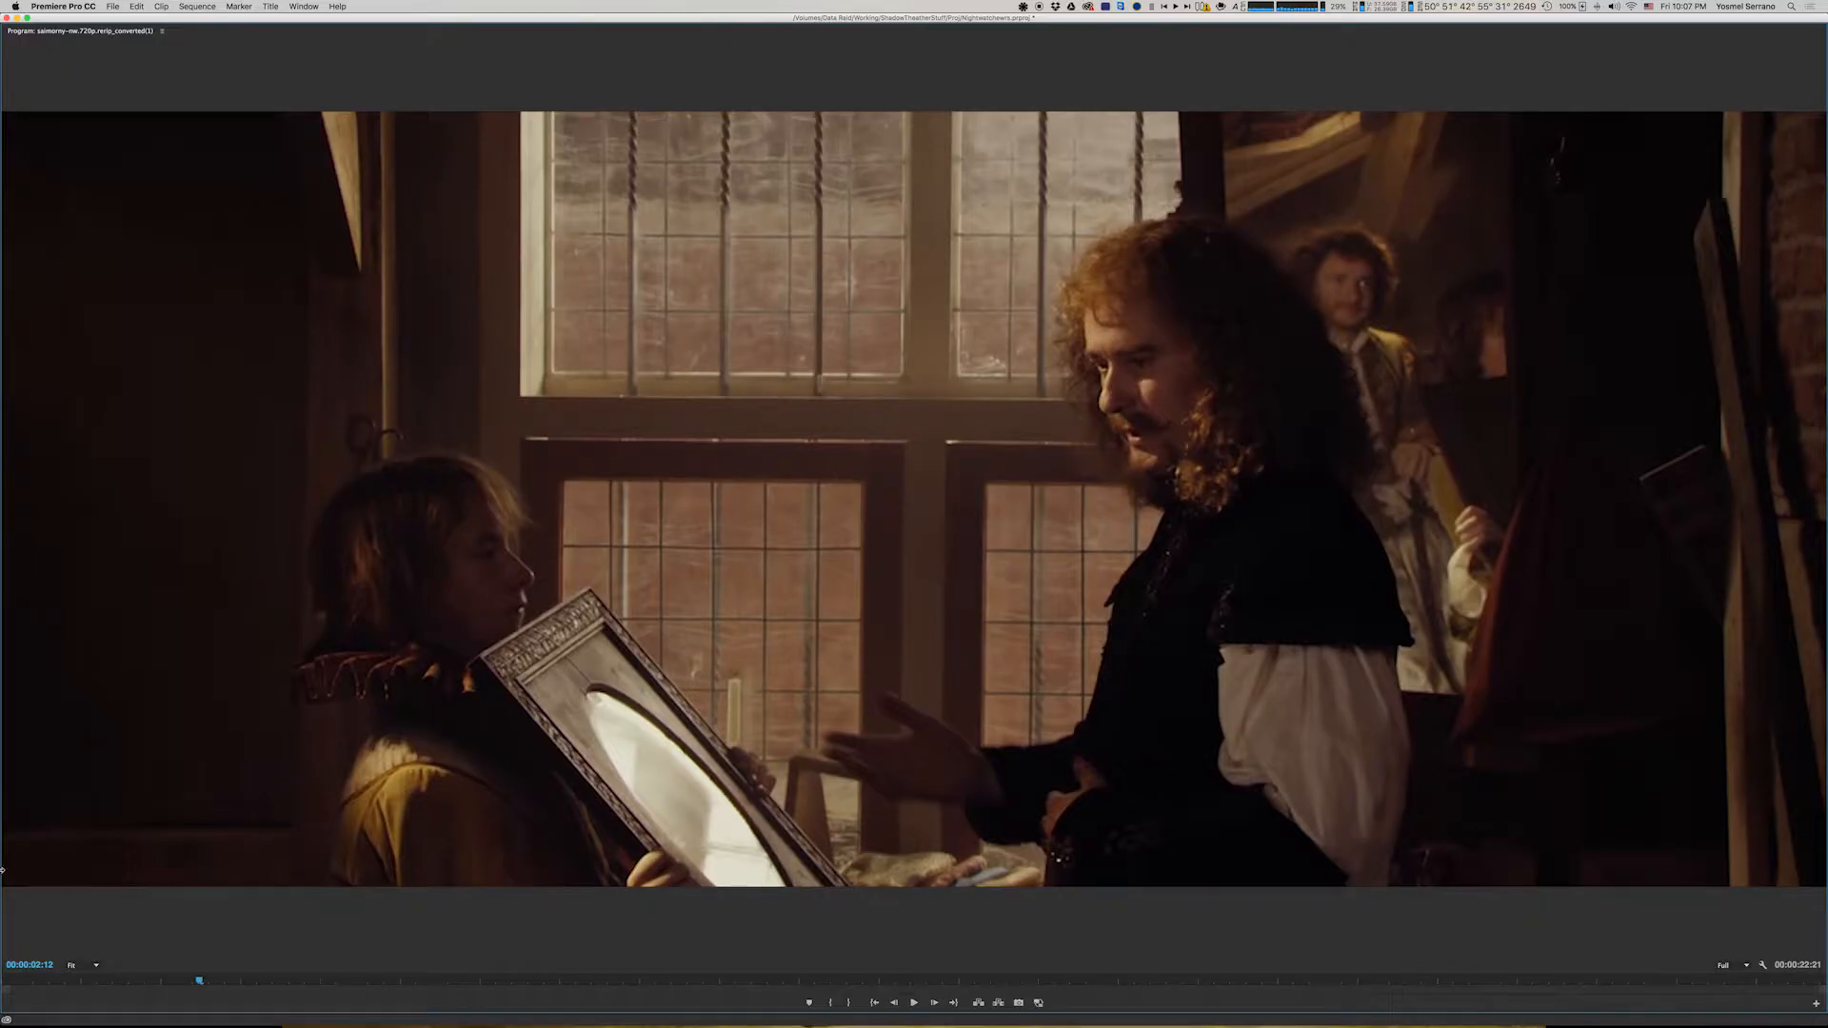
{"action": "left_click_drag", "start_coordinate": [199, 982], "coordinate": [3, 982]}
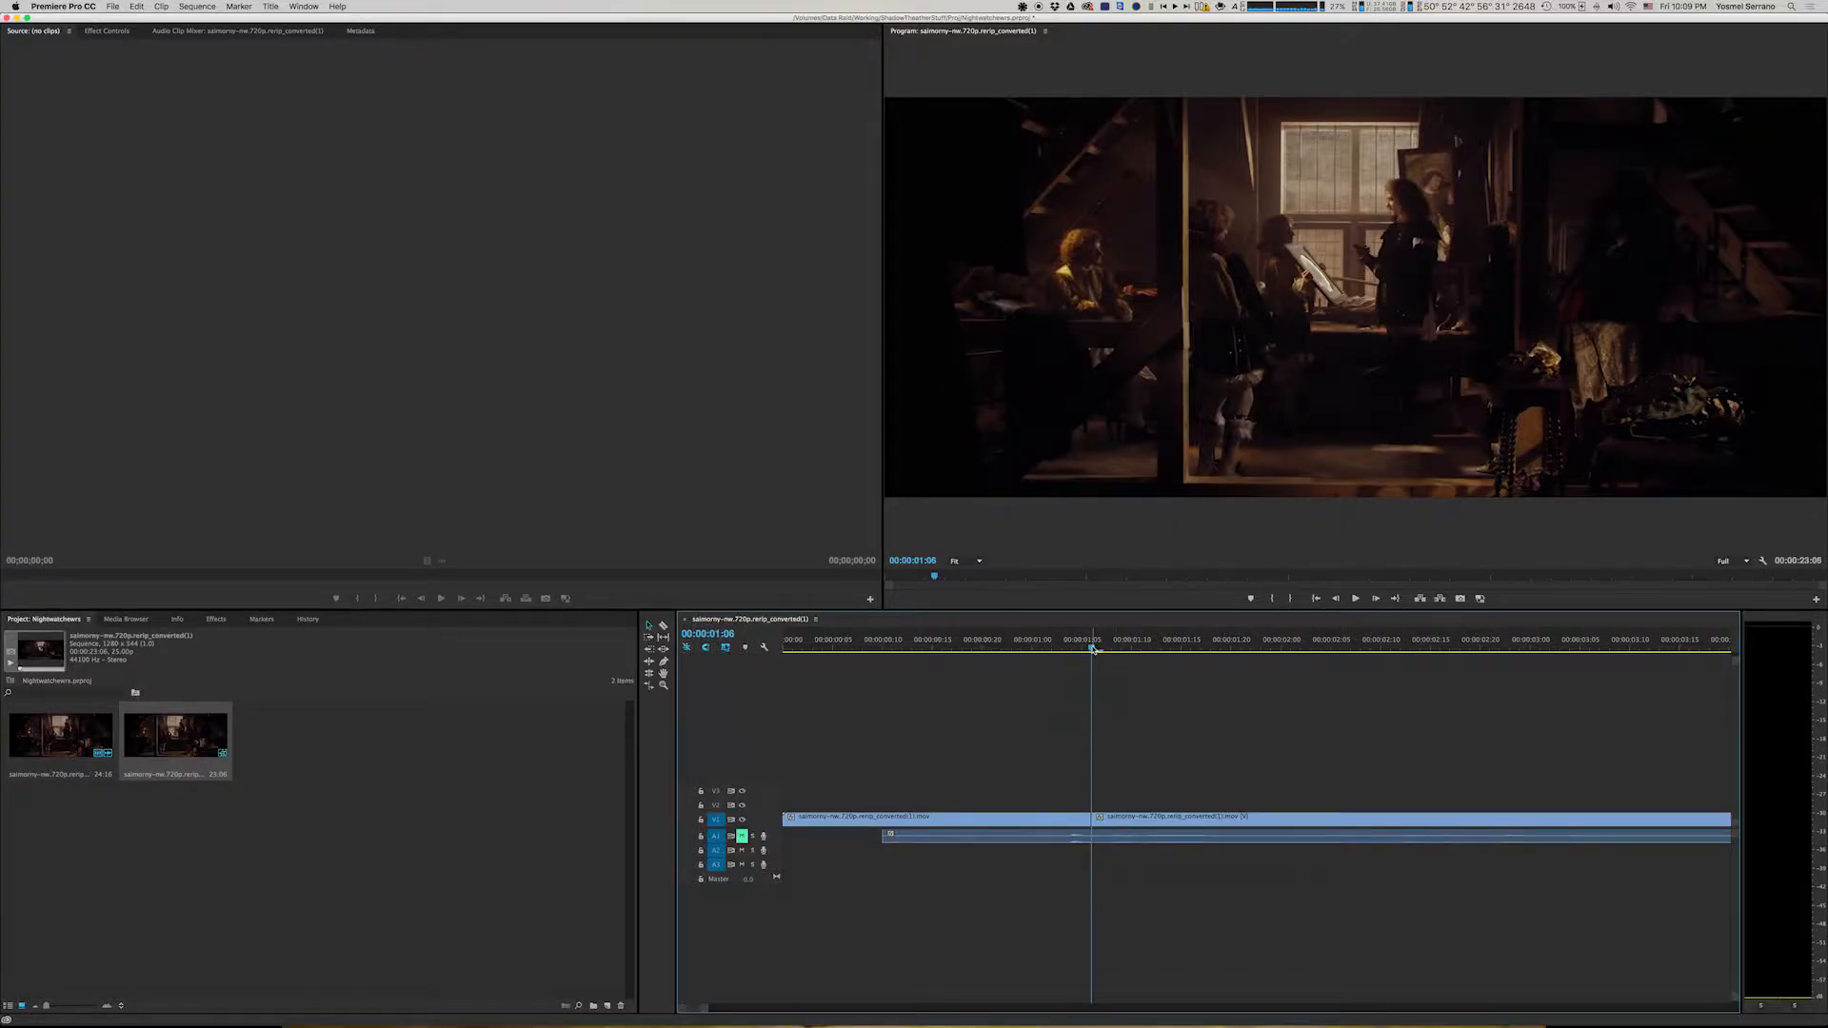
Step: Play the sequence from 00:00:00:16 across the cut to check the revised edit
{"action": "left_click_drag", "start_coordinate": [1093, 650], "coordinate": [945, 658]}
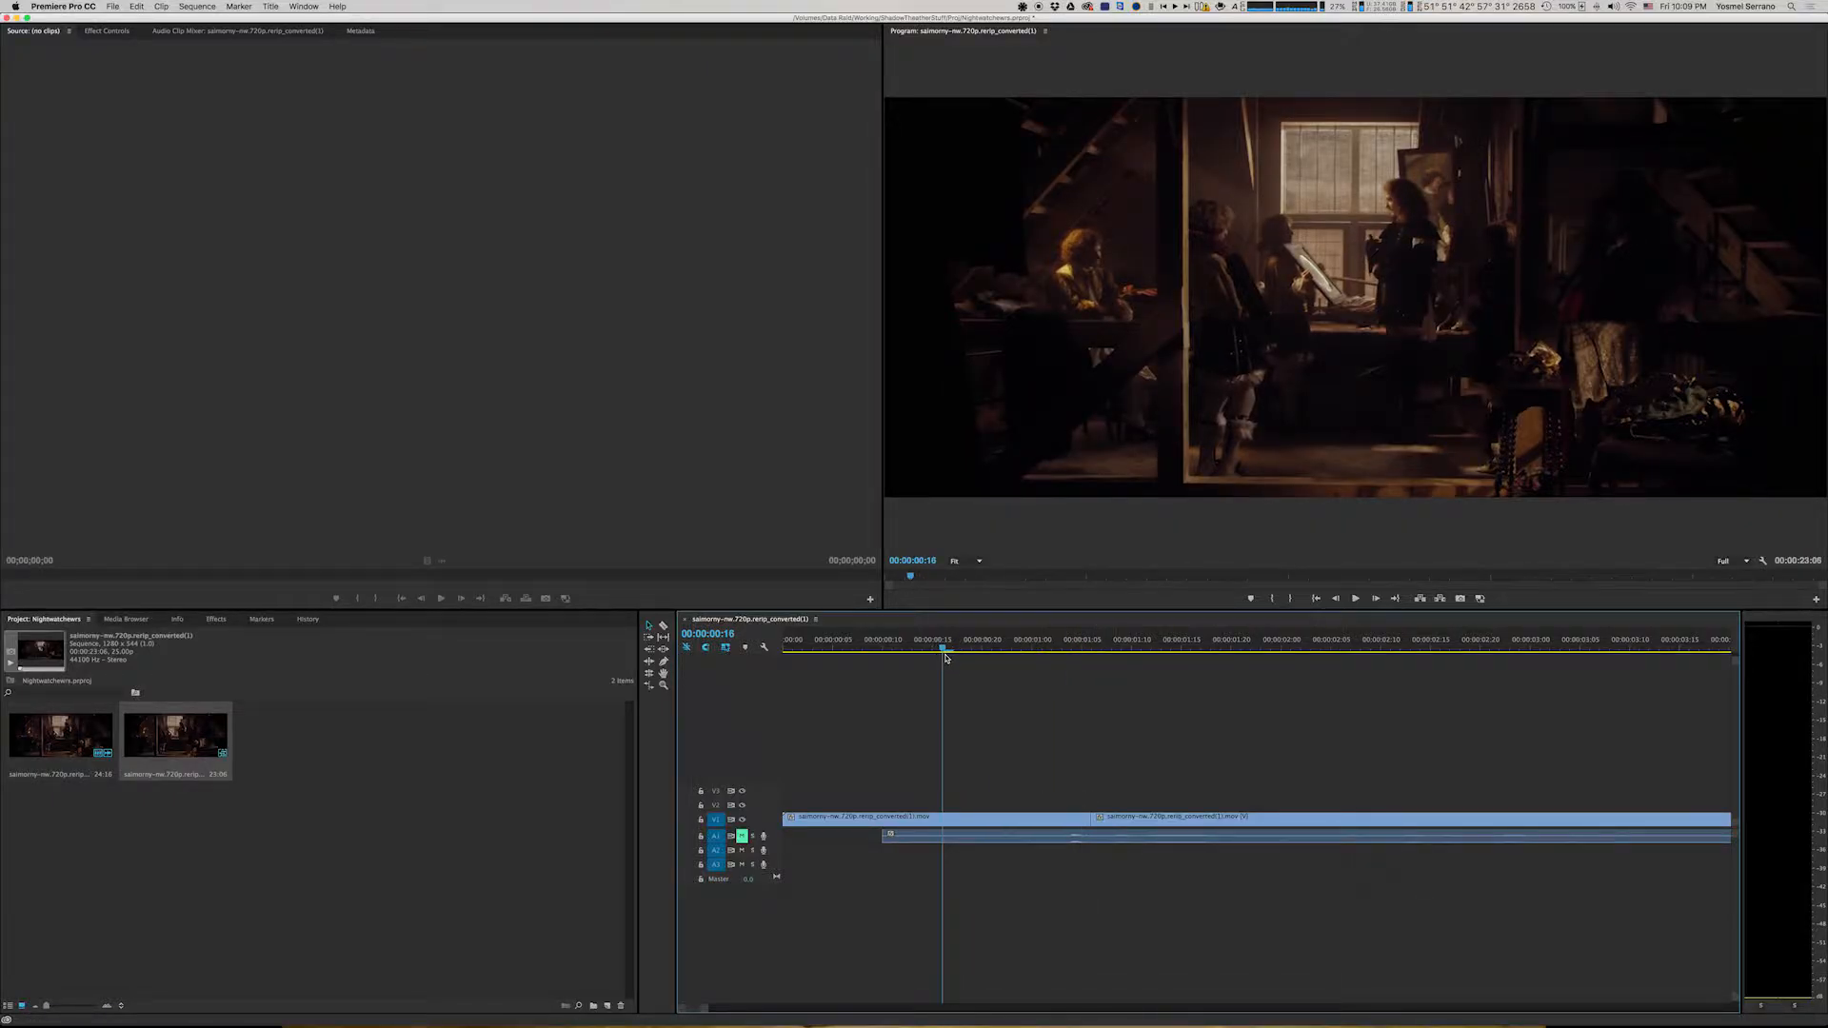
{"action": "key", "text": "space"}
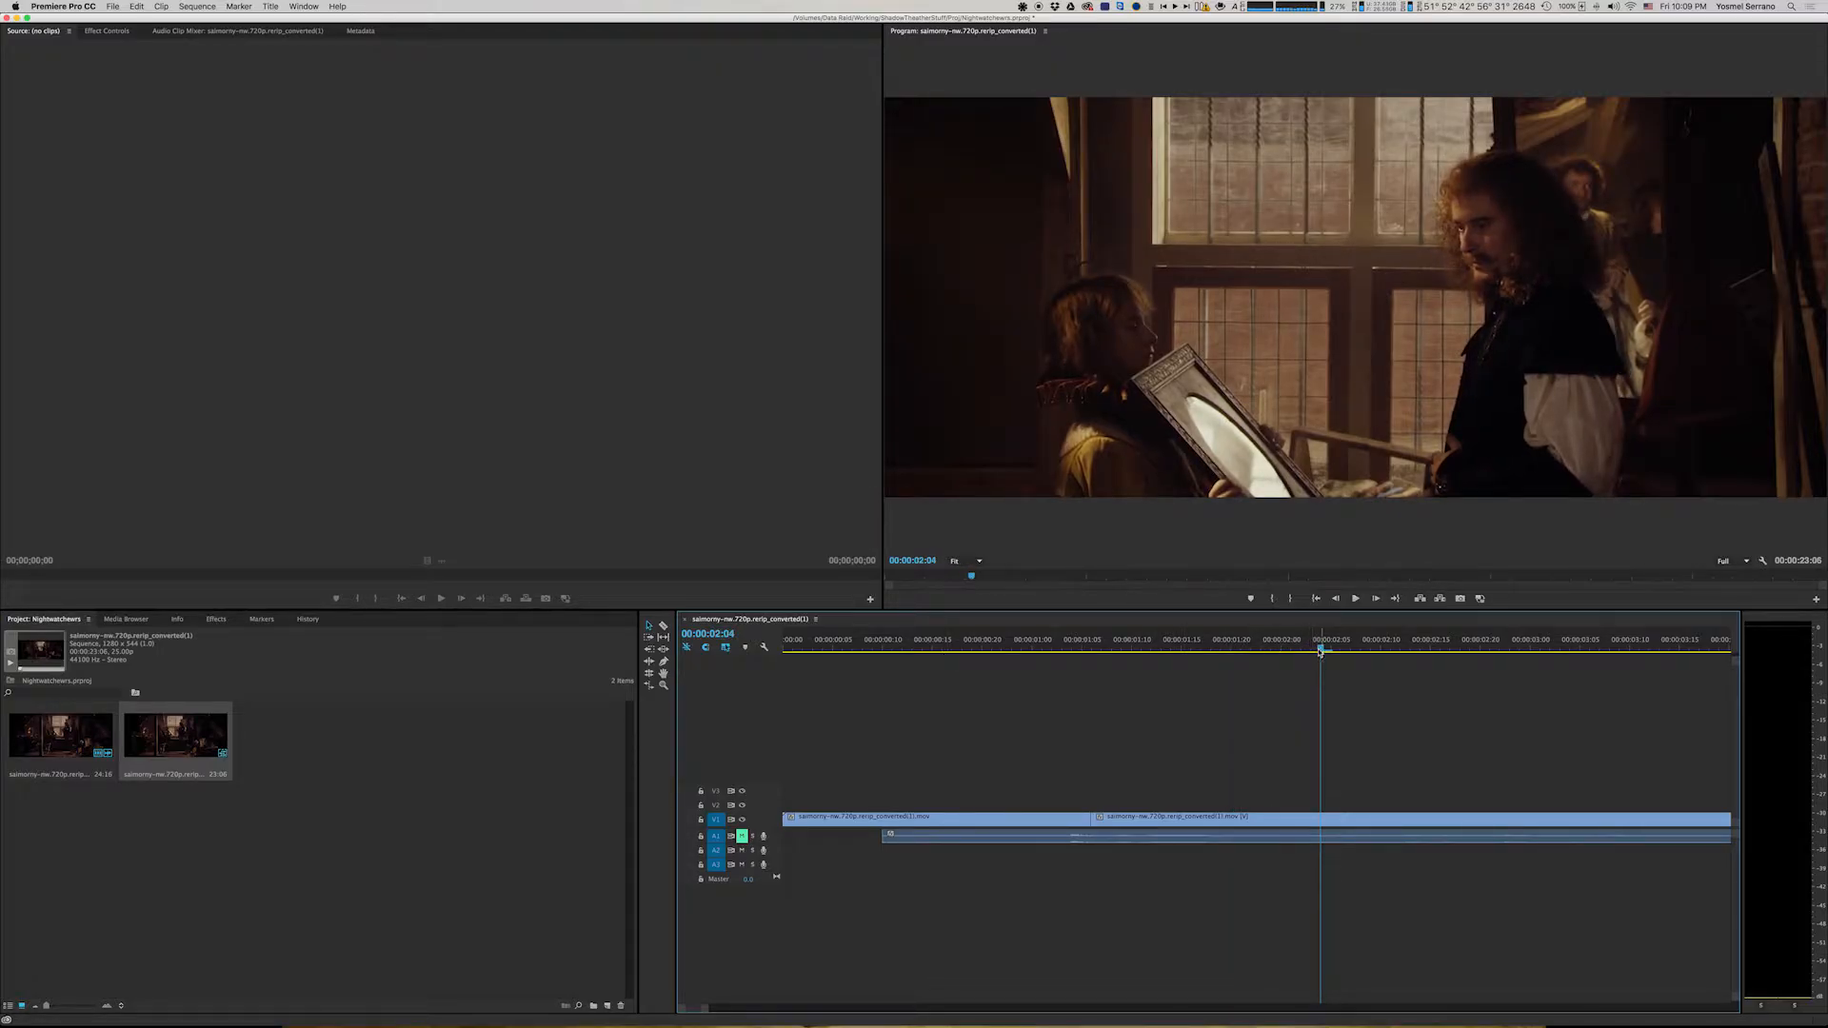
Step: Trim one frame off the end of the first segment's video and close the resulting gap with Ripple Delete
{"action": "left_click_drag", "start_coordinate": [1319, 649], "coordinate": [952, 674]}
{"action": "key", "text": "space"}
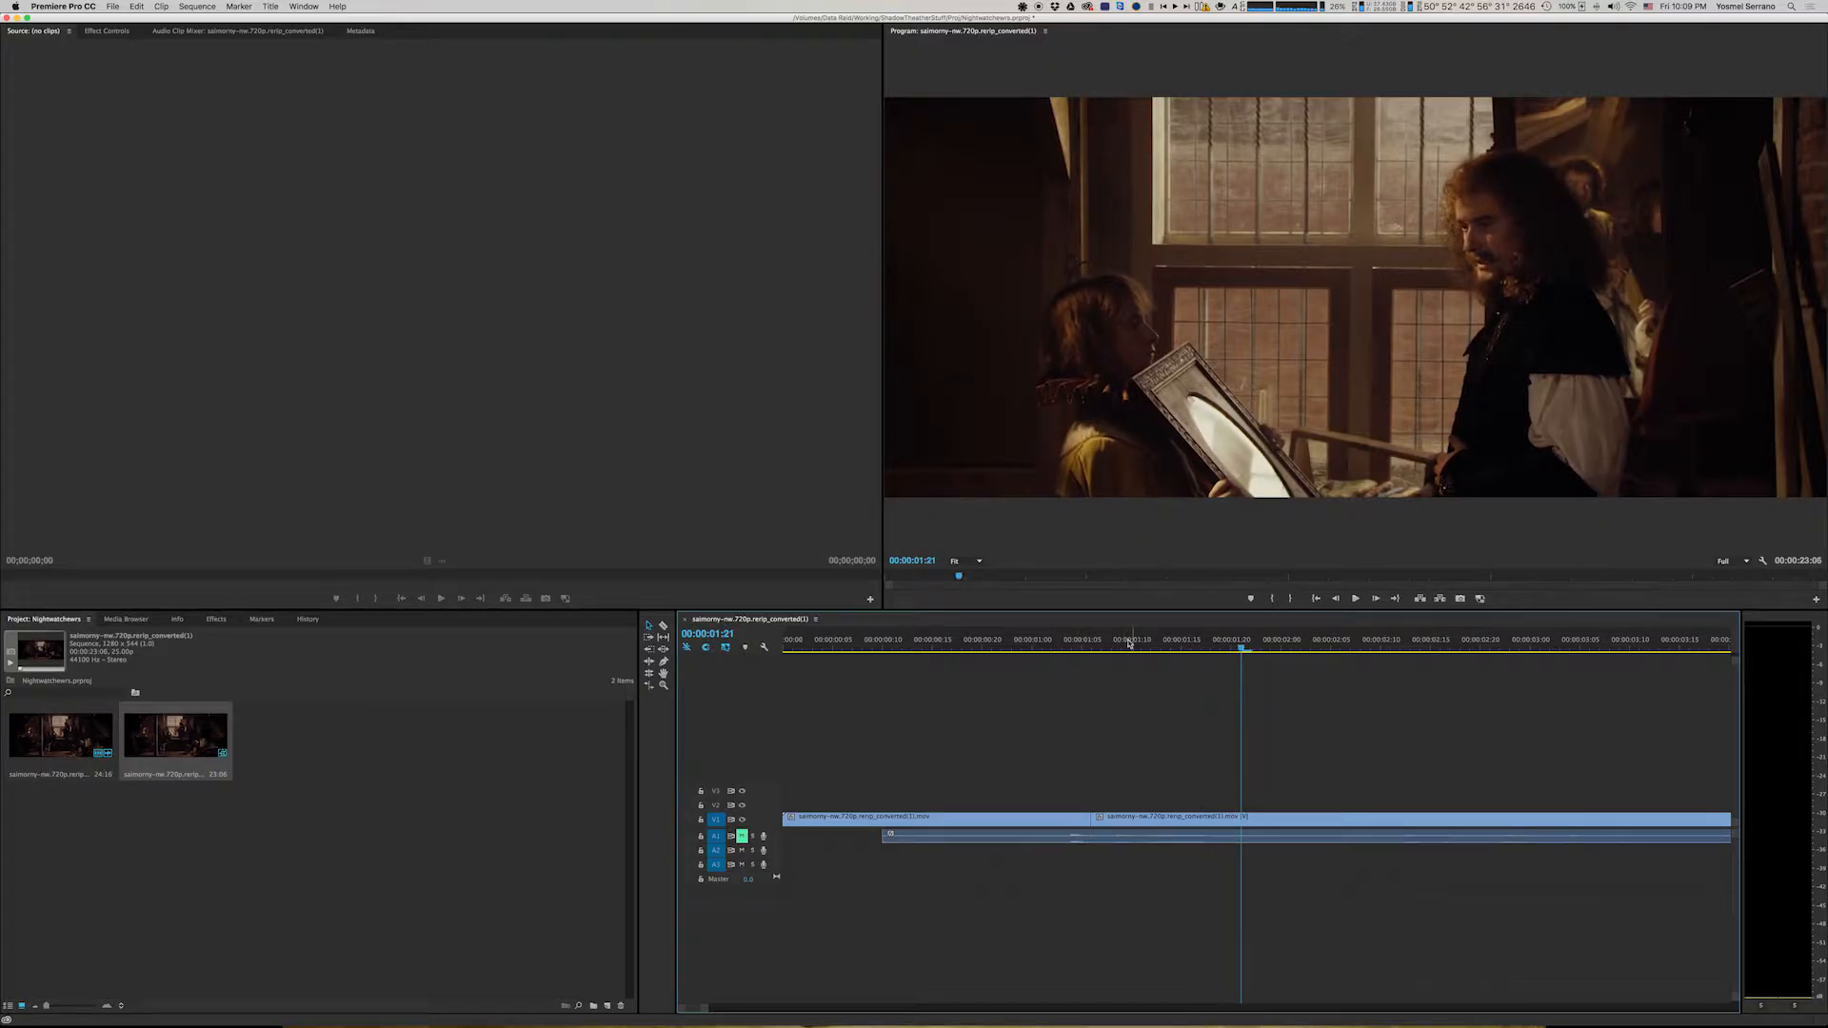
{"action": "left_click_drag", "start_coordinate": [1242, 651], "coordinate": [1084, 820]}
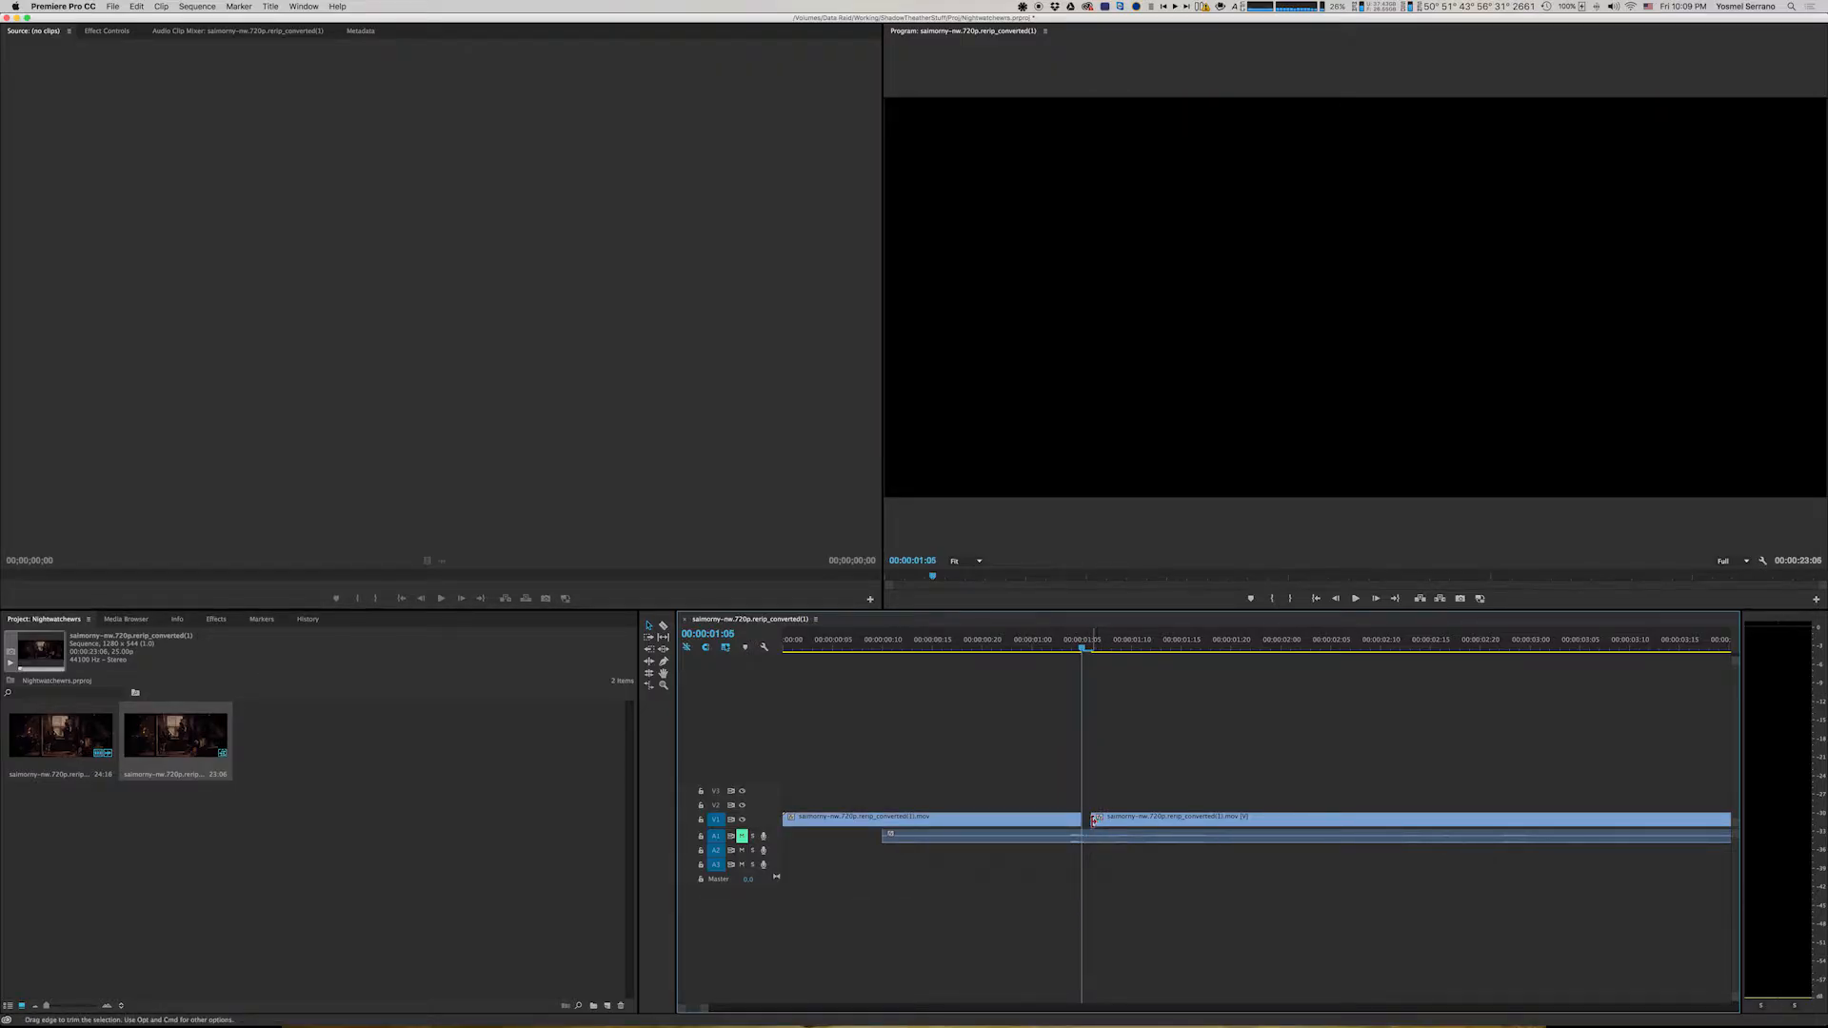
{"action": "right_click", "coordinate": [1088, 821]}
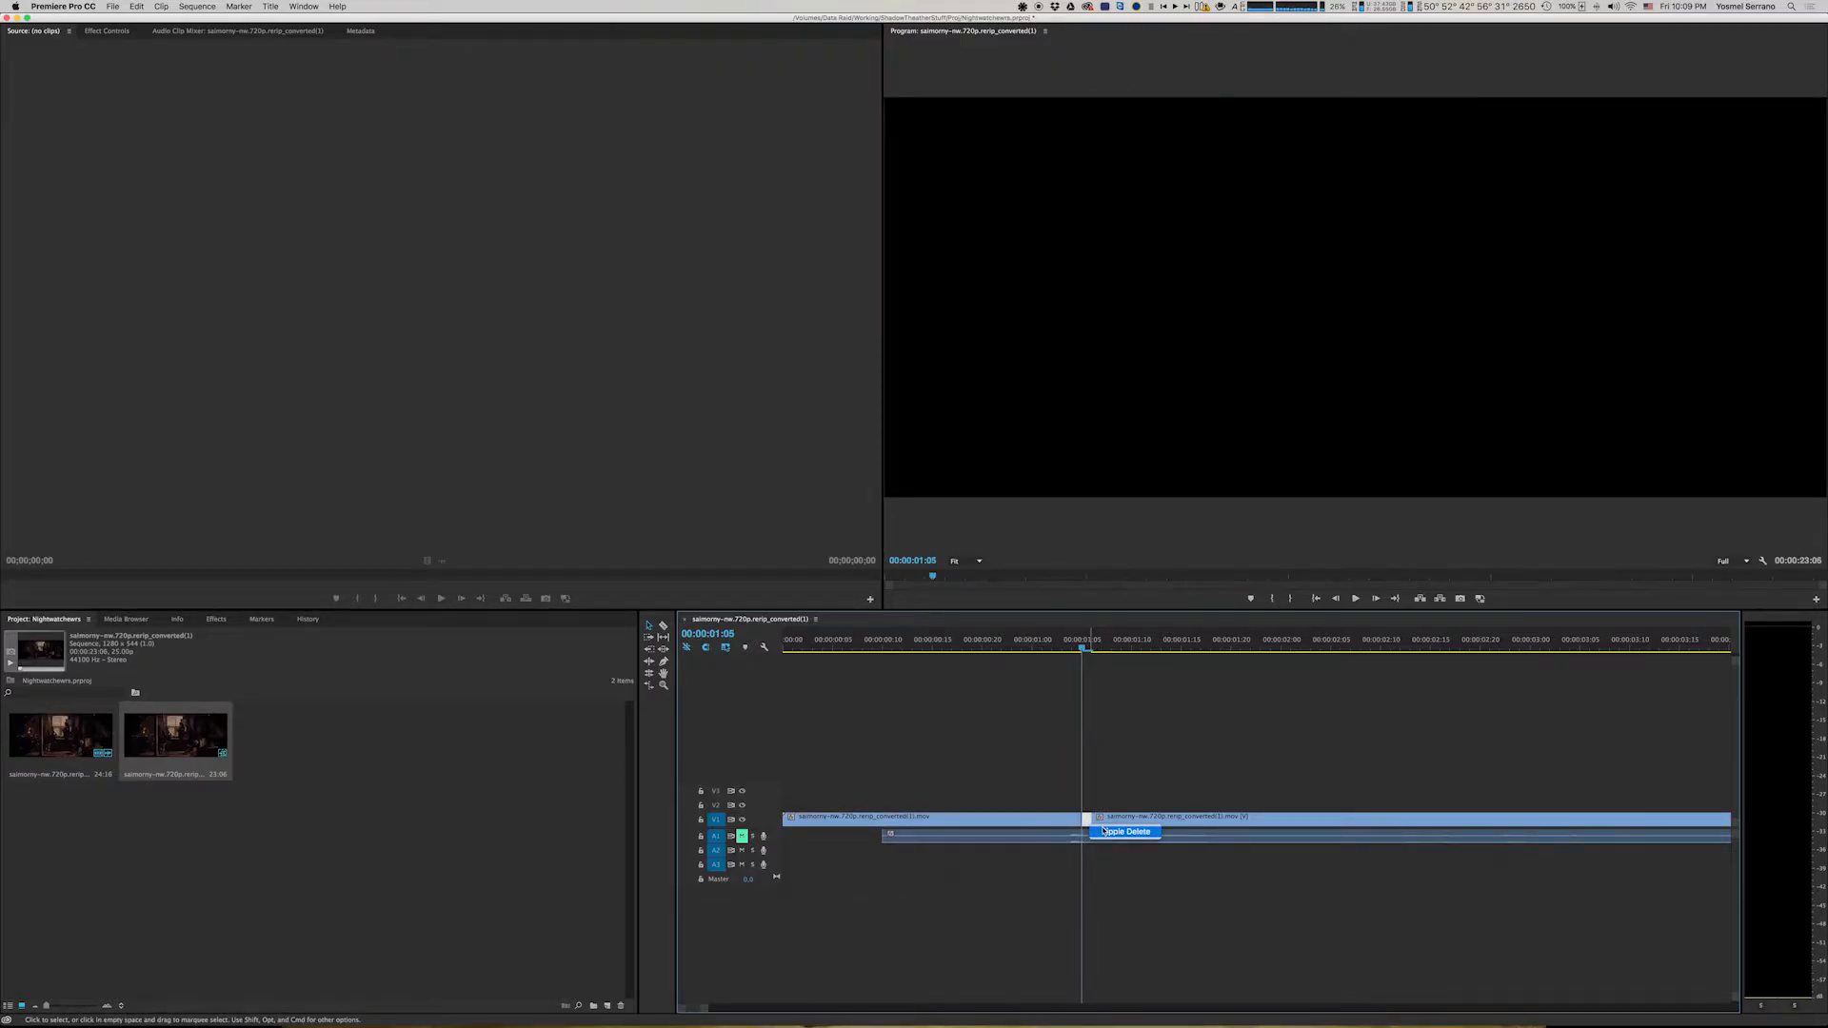
{"action": "left_click", "coordinate": [1103, 831]}
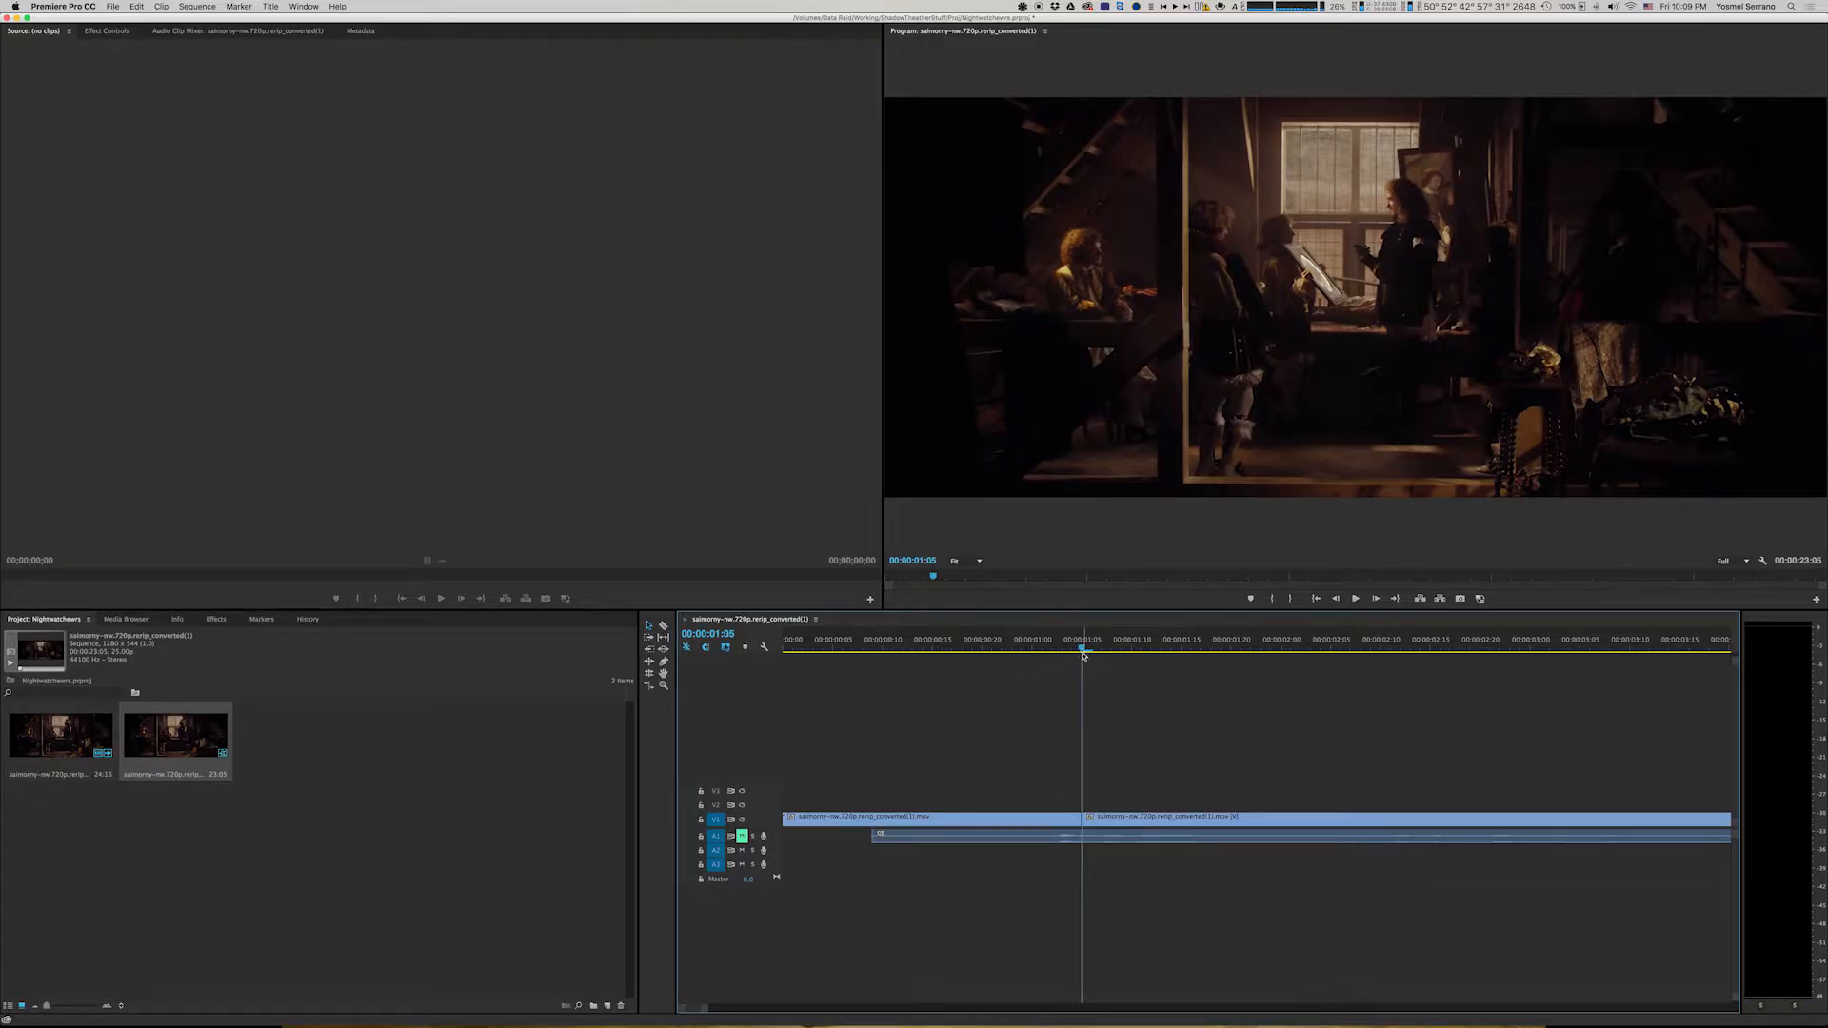
Step: Play the sequence across the tightened cut to check the transition between the two shots
{"action": "left_click_drag", "start_coordinate": [1082, 650], "coordinate": [893, 674]}
{"action": "key", "text": "space"}
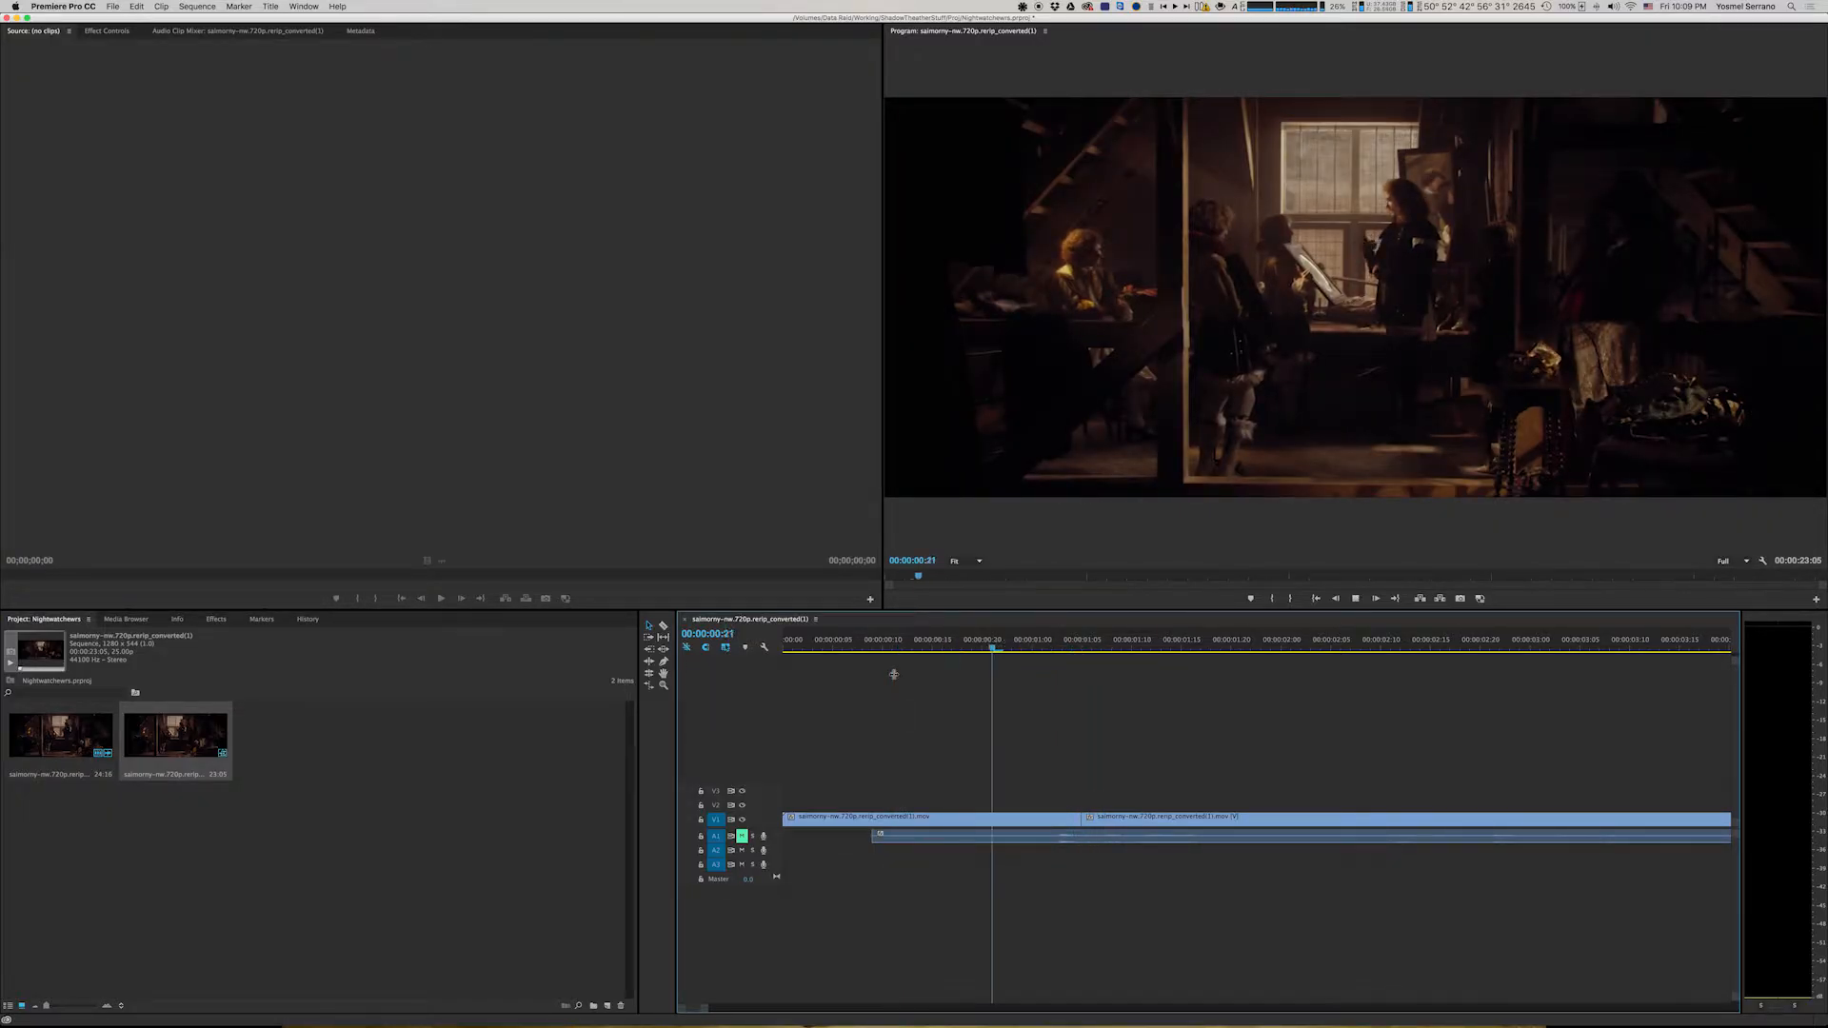
{"action": "key", "text": "space"}
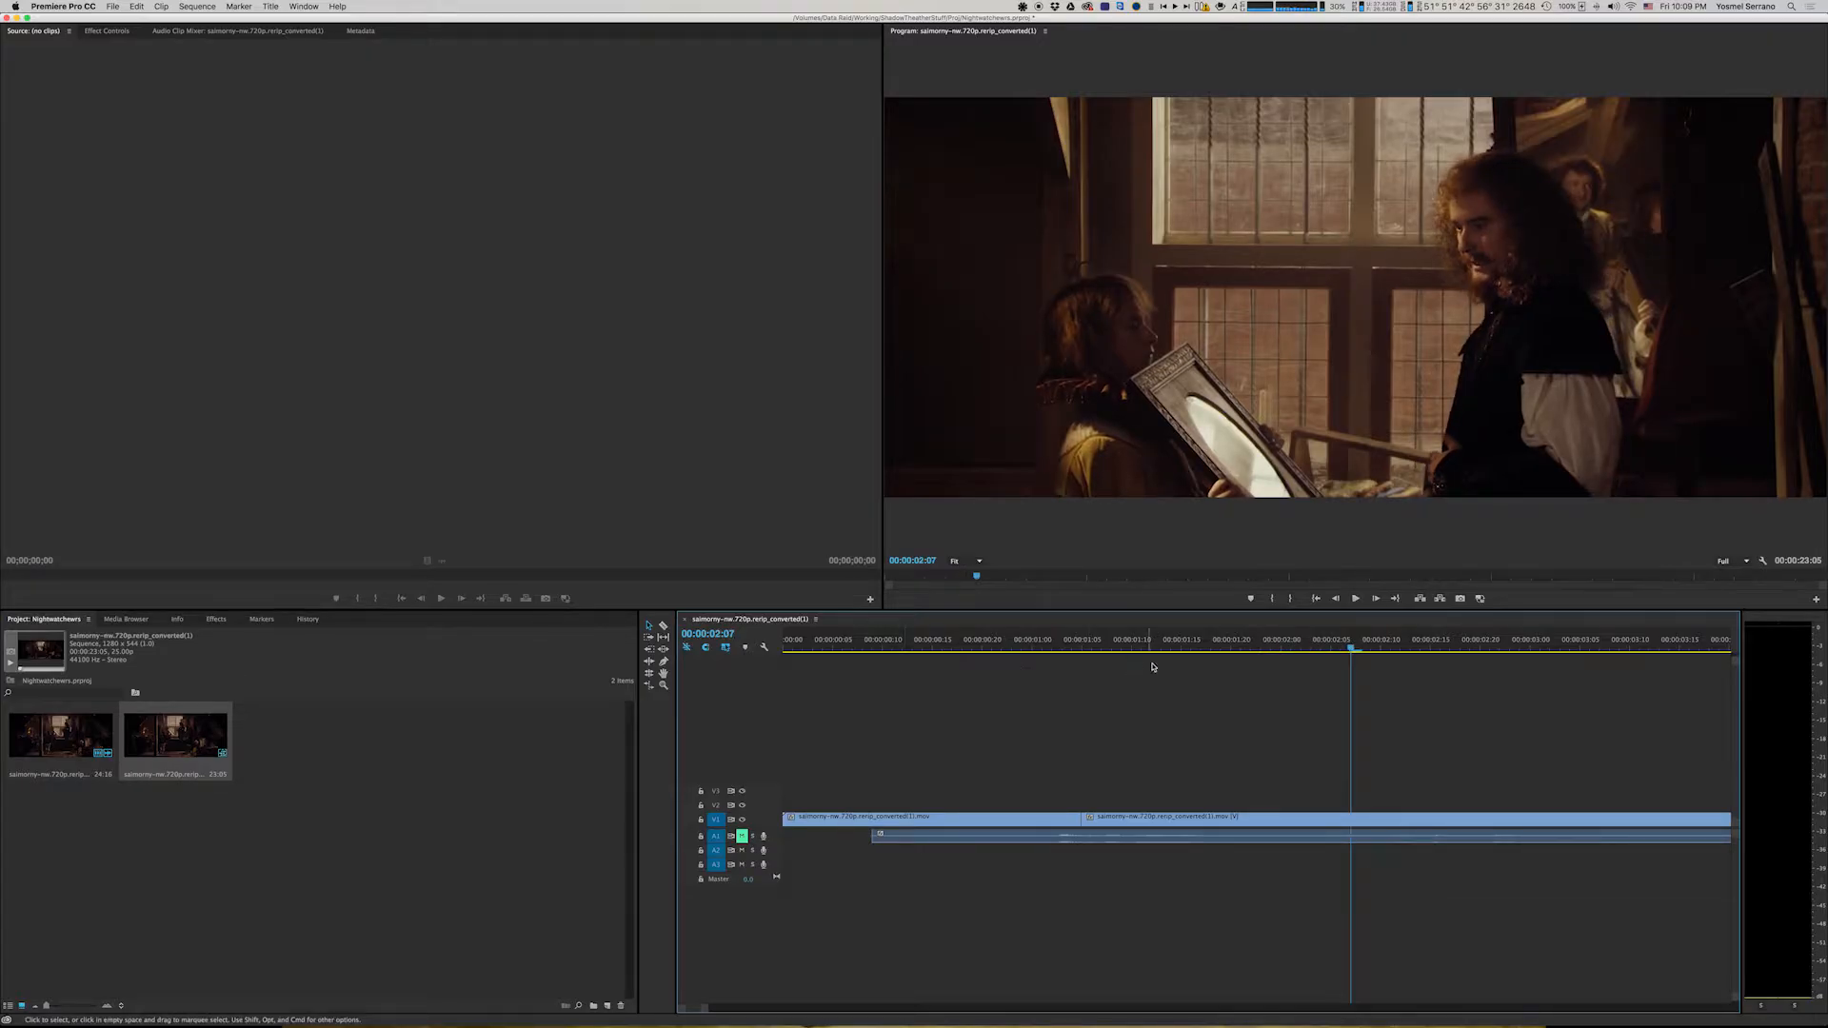
Step: Play the transition from 00:00:00:20 in a maximized Program monitor
{"action": "left_click_drag", "start_coordinate": [1352, 651], "coordinate": [979, 677]}
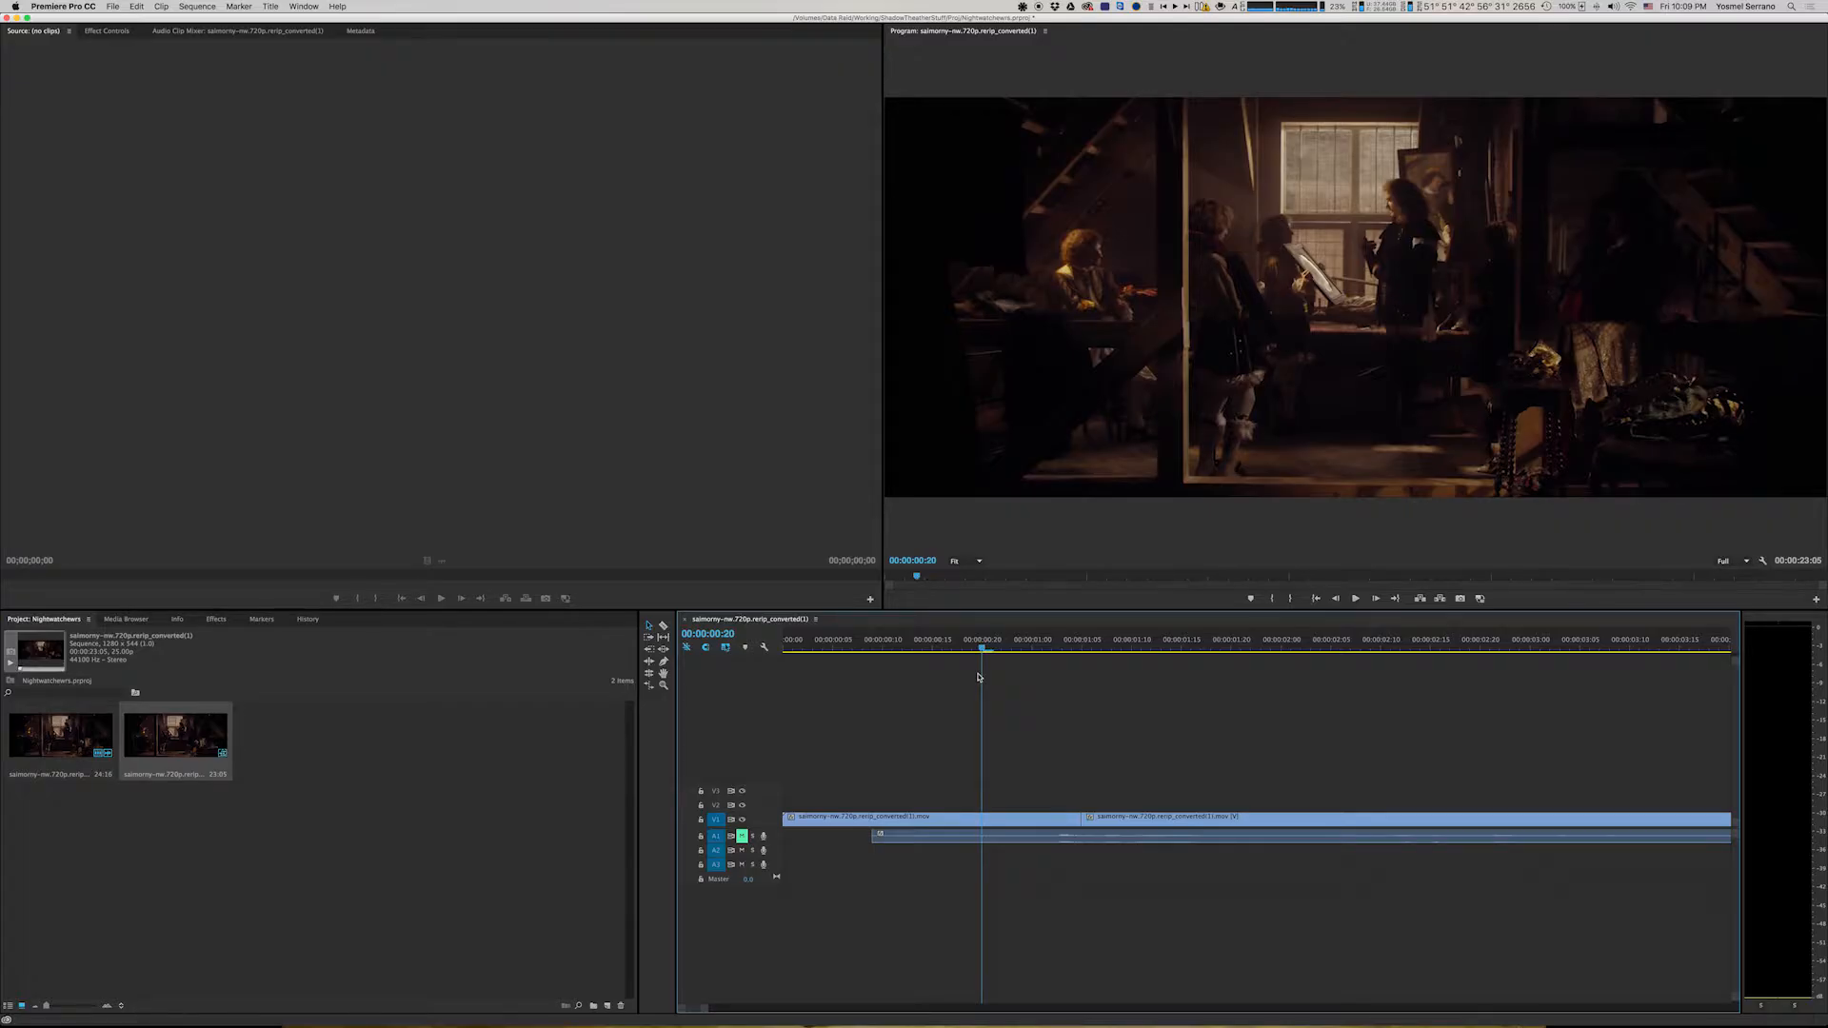
{"action": "key", "text": "grave"}
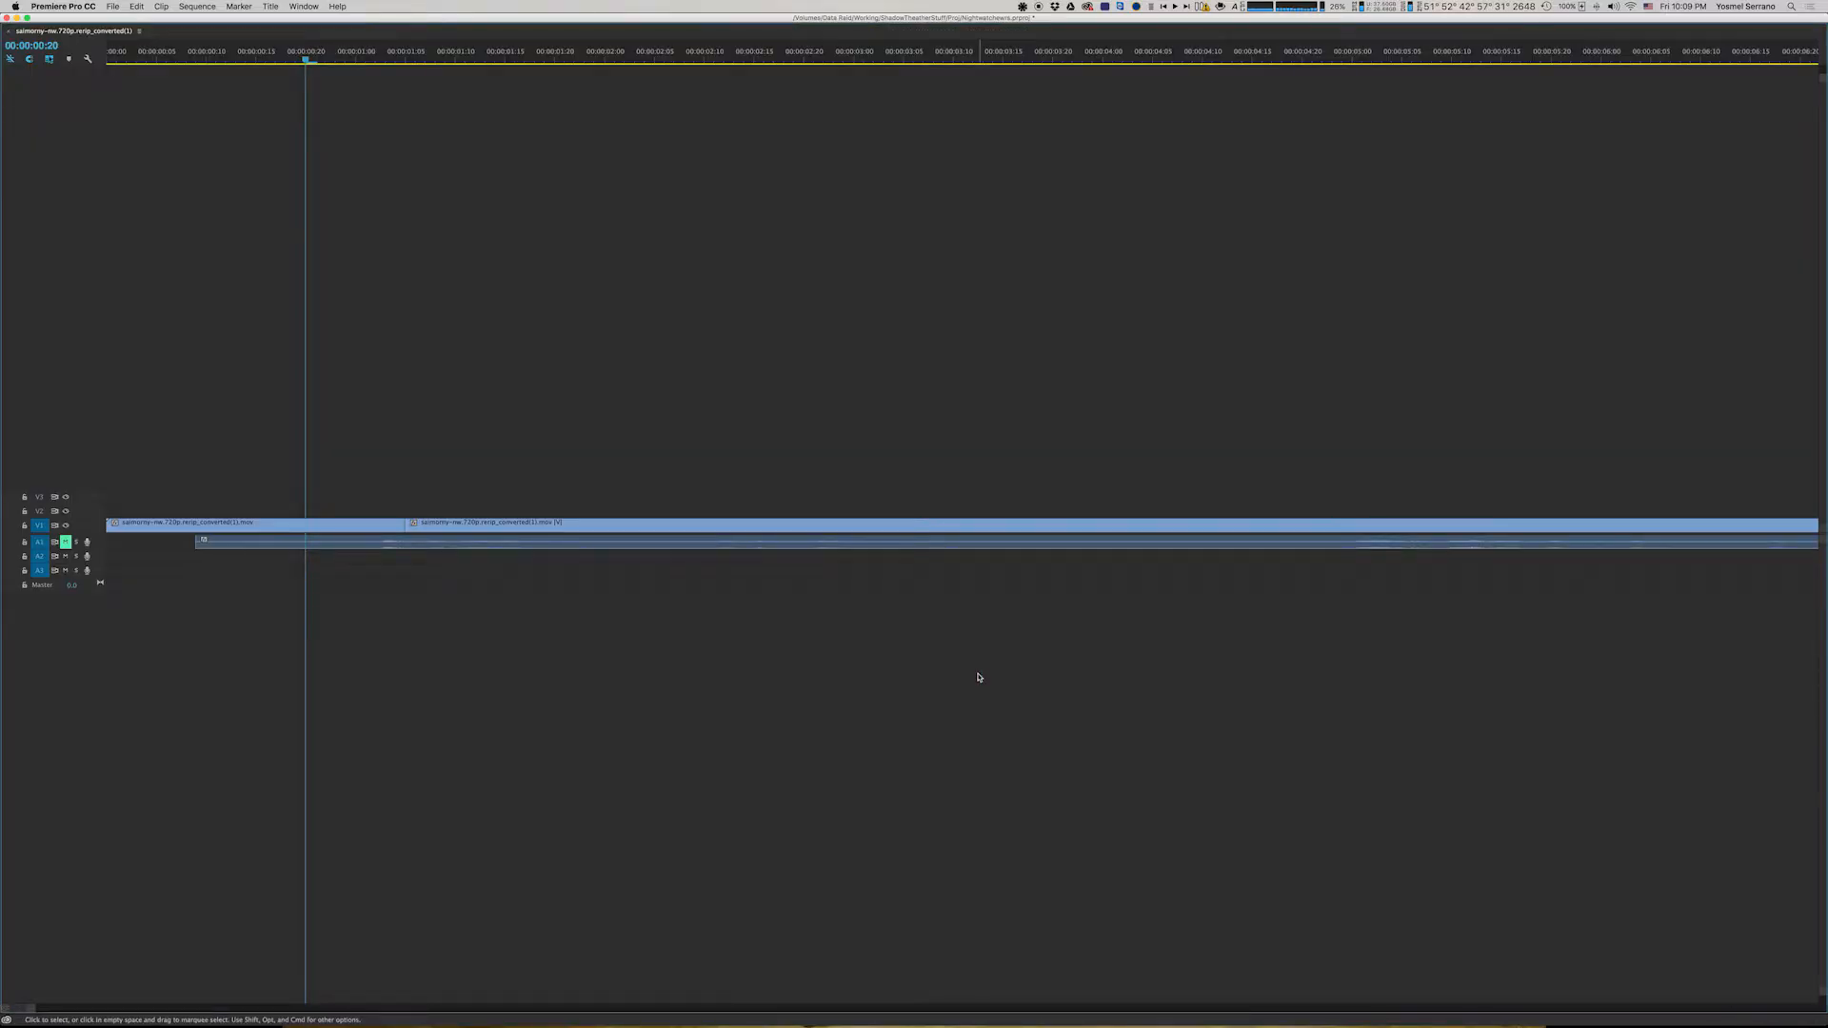
{"action": "key", "text": "grave"}
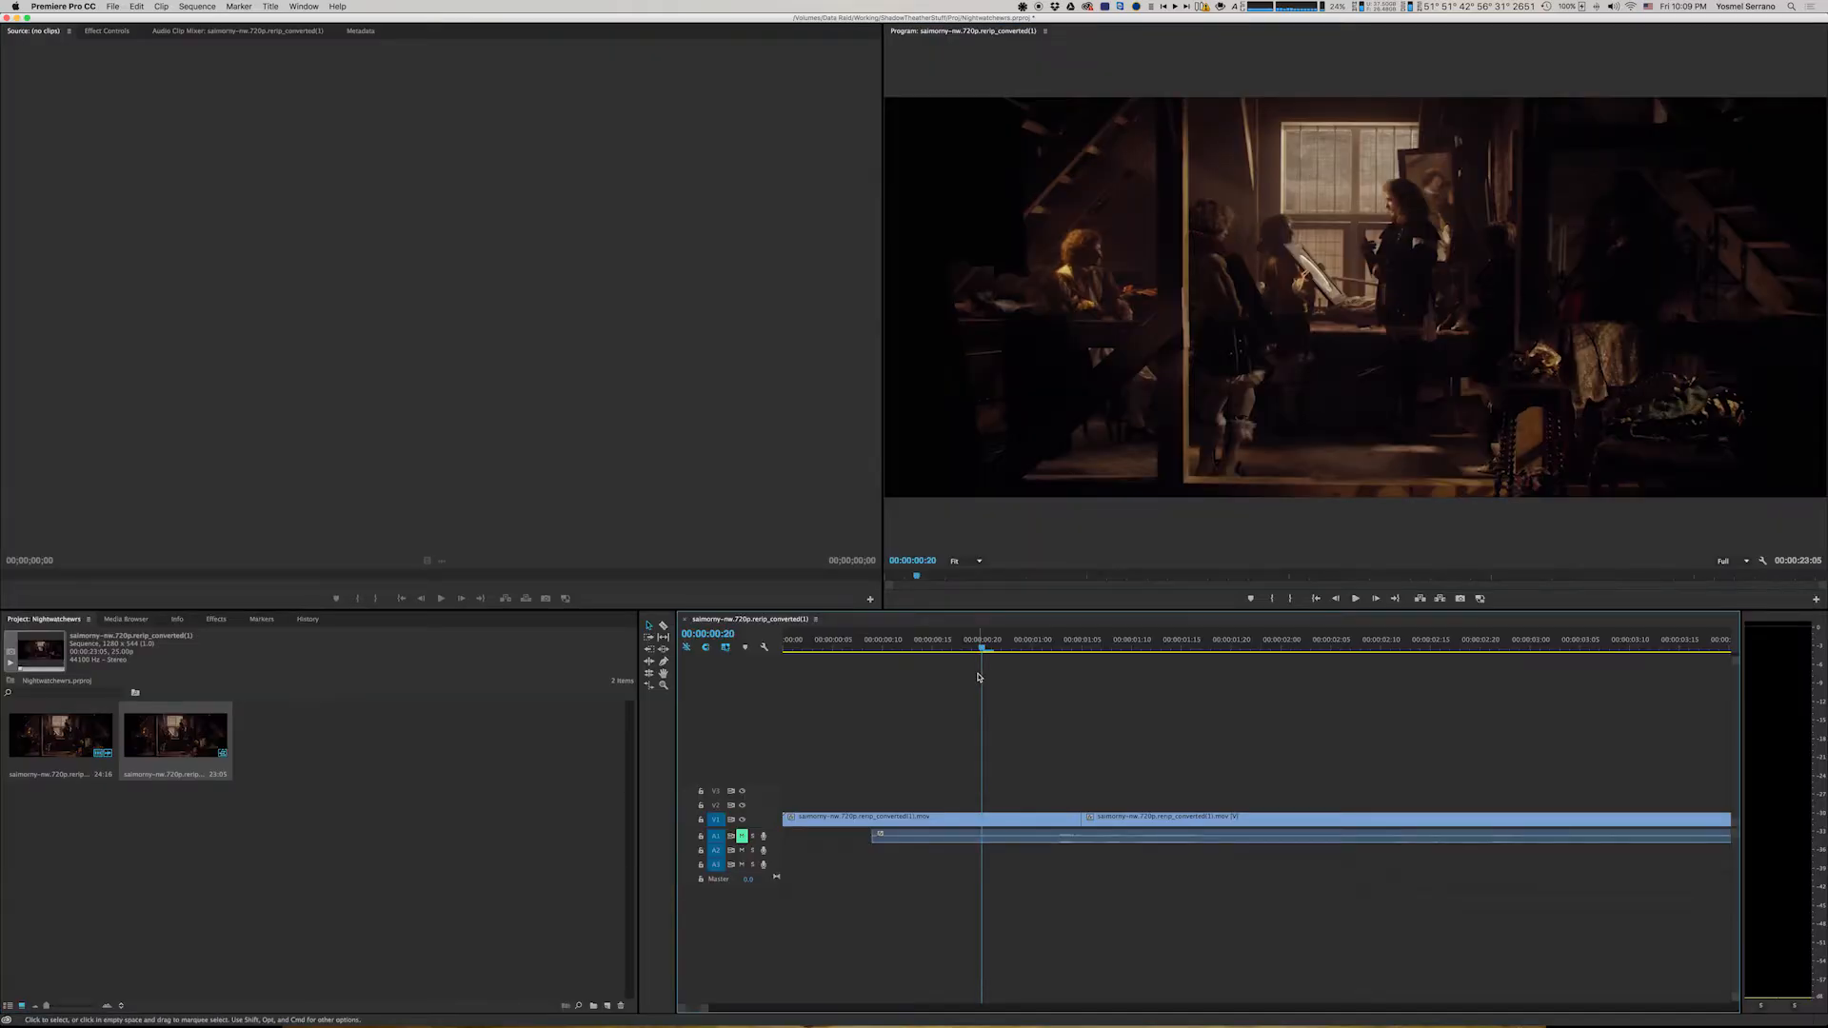
{"action": "key", "text": "grave"}
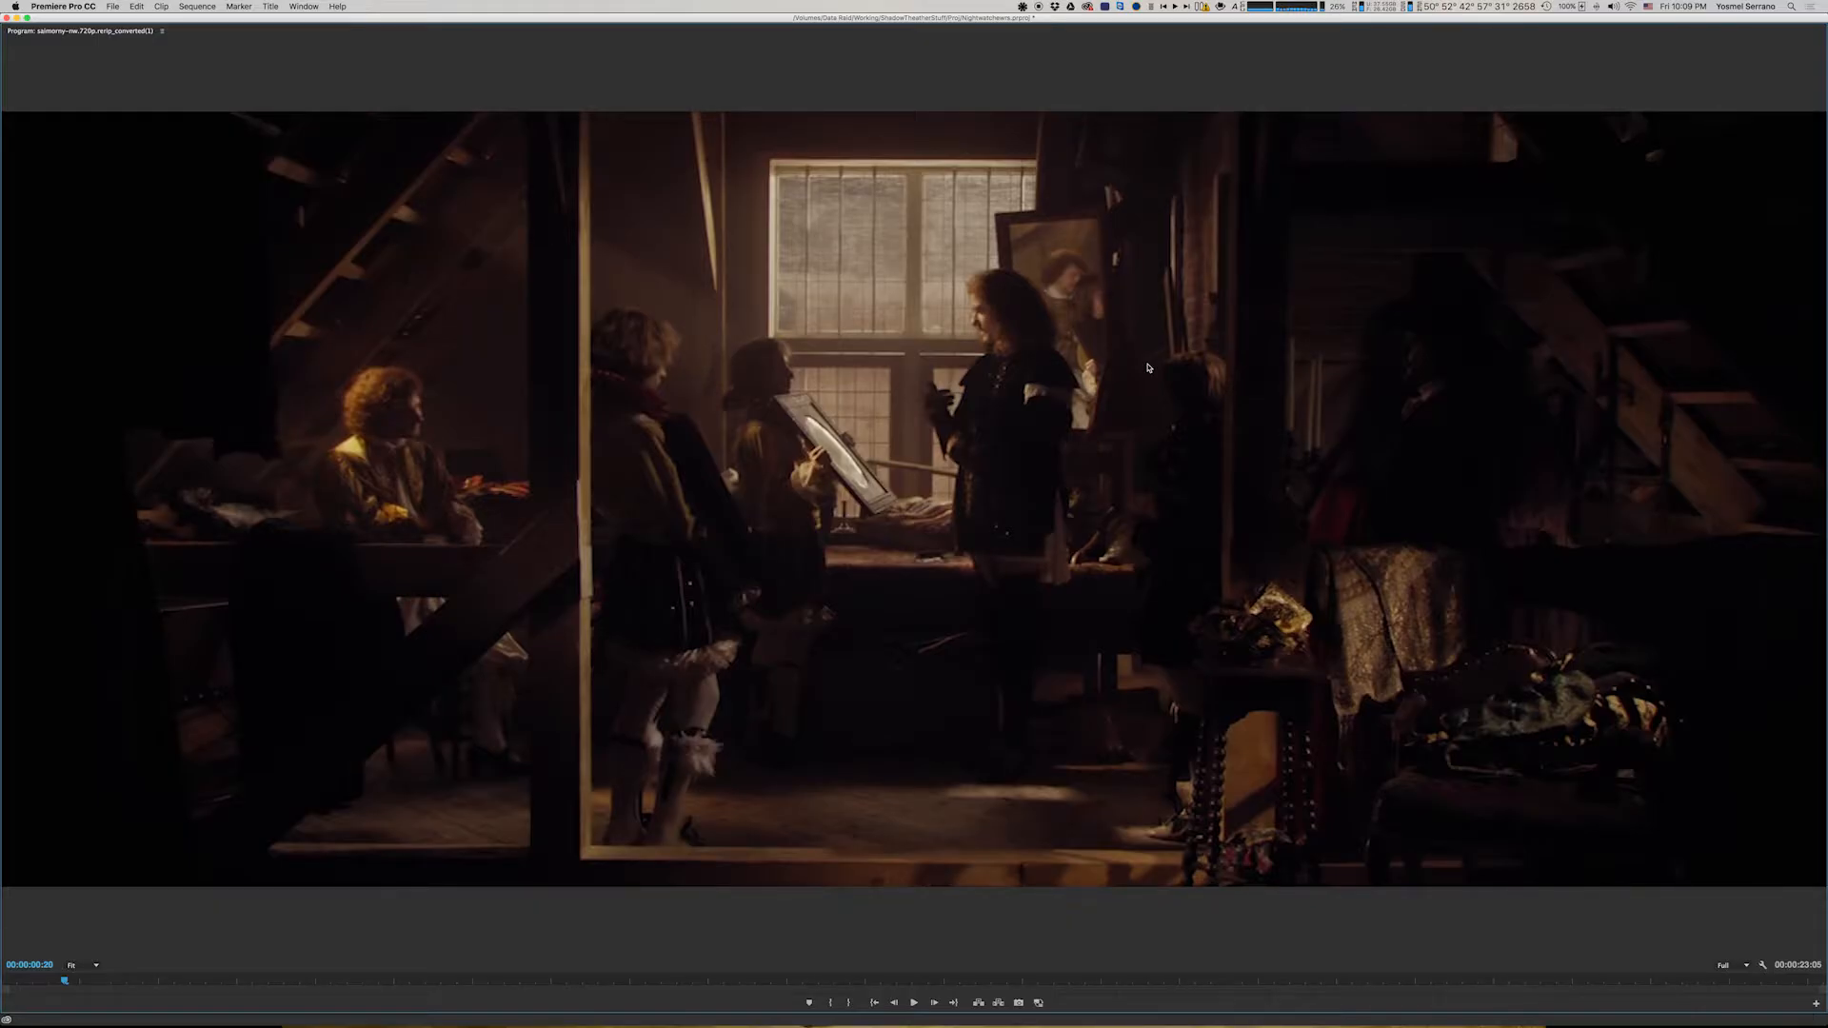
{"action": "key", "text": "space"}
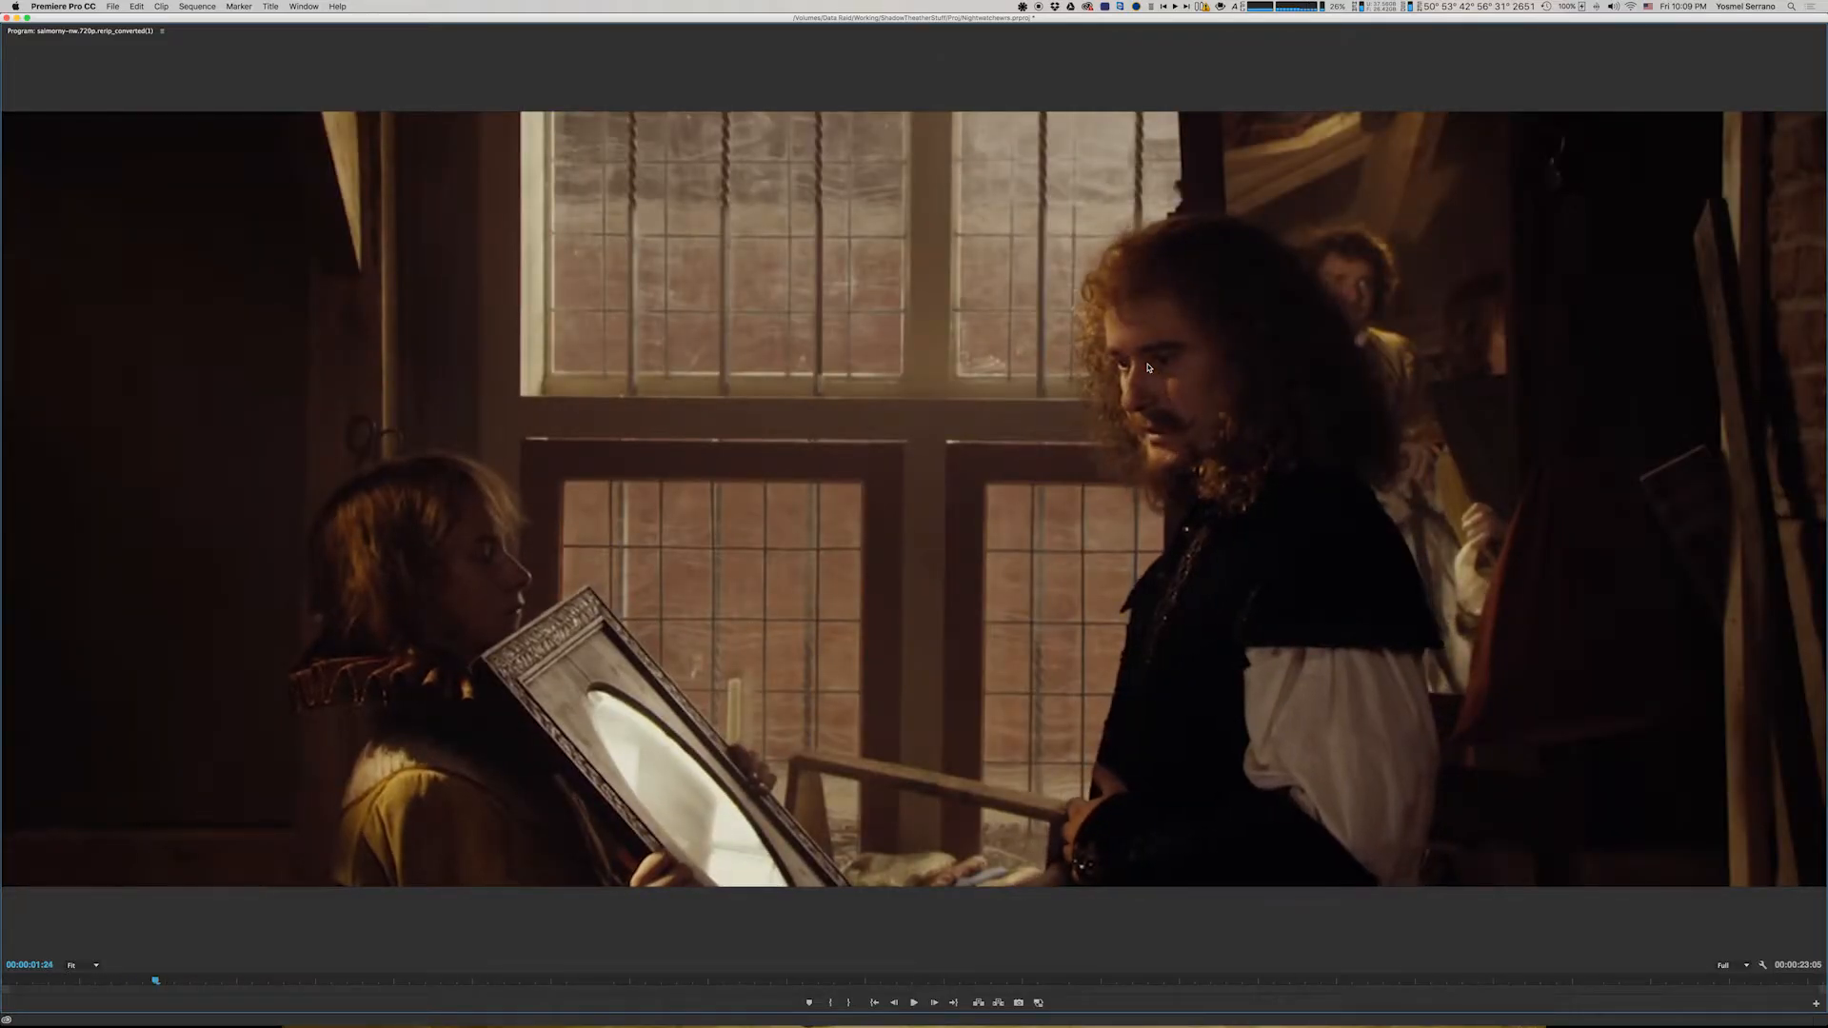
Step: Return to the cut at 00:00:01:05 and step back and forth one frame to compare the adjoining frames
{"action": "scroll", "coordinate": [1148, 367], "scroll_direction": "up", "scroll_amount": 10}
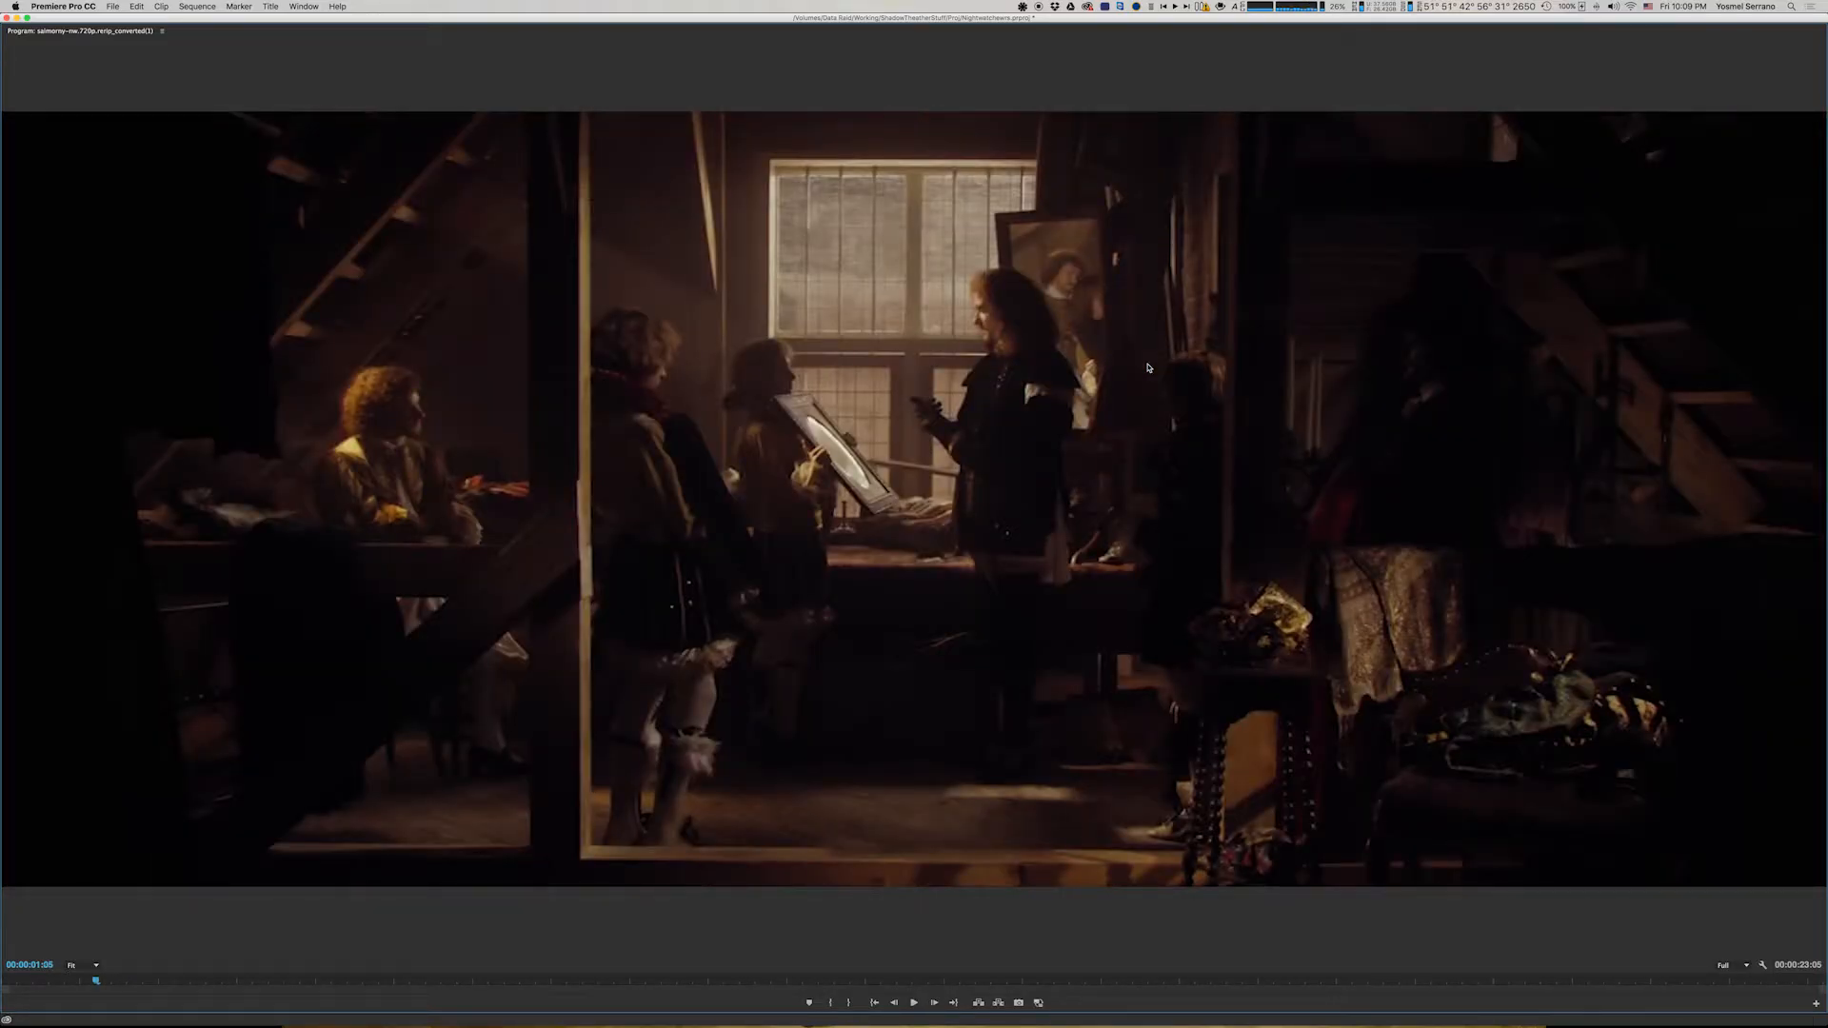
{"action": "key", "text": "Right"}
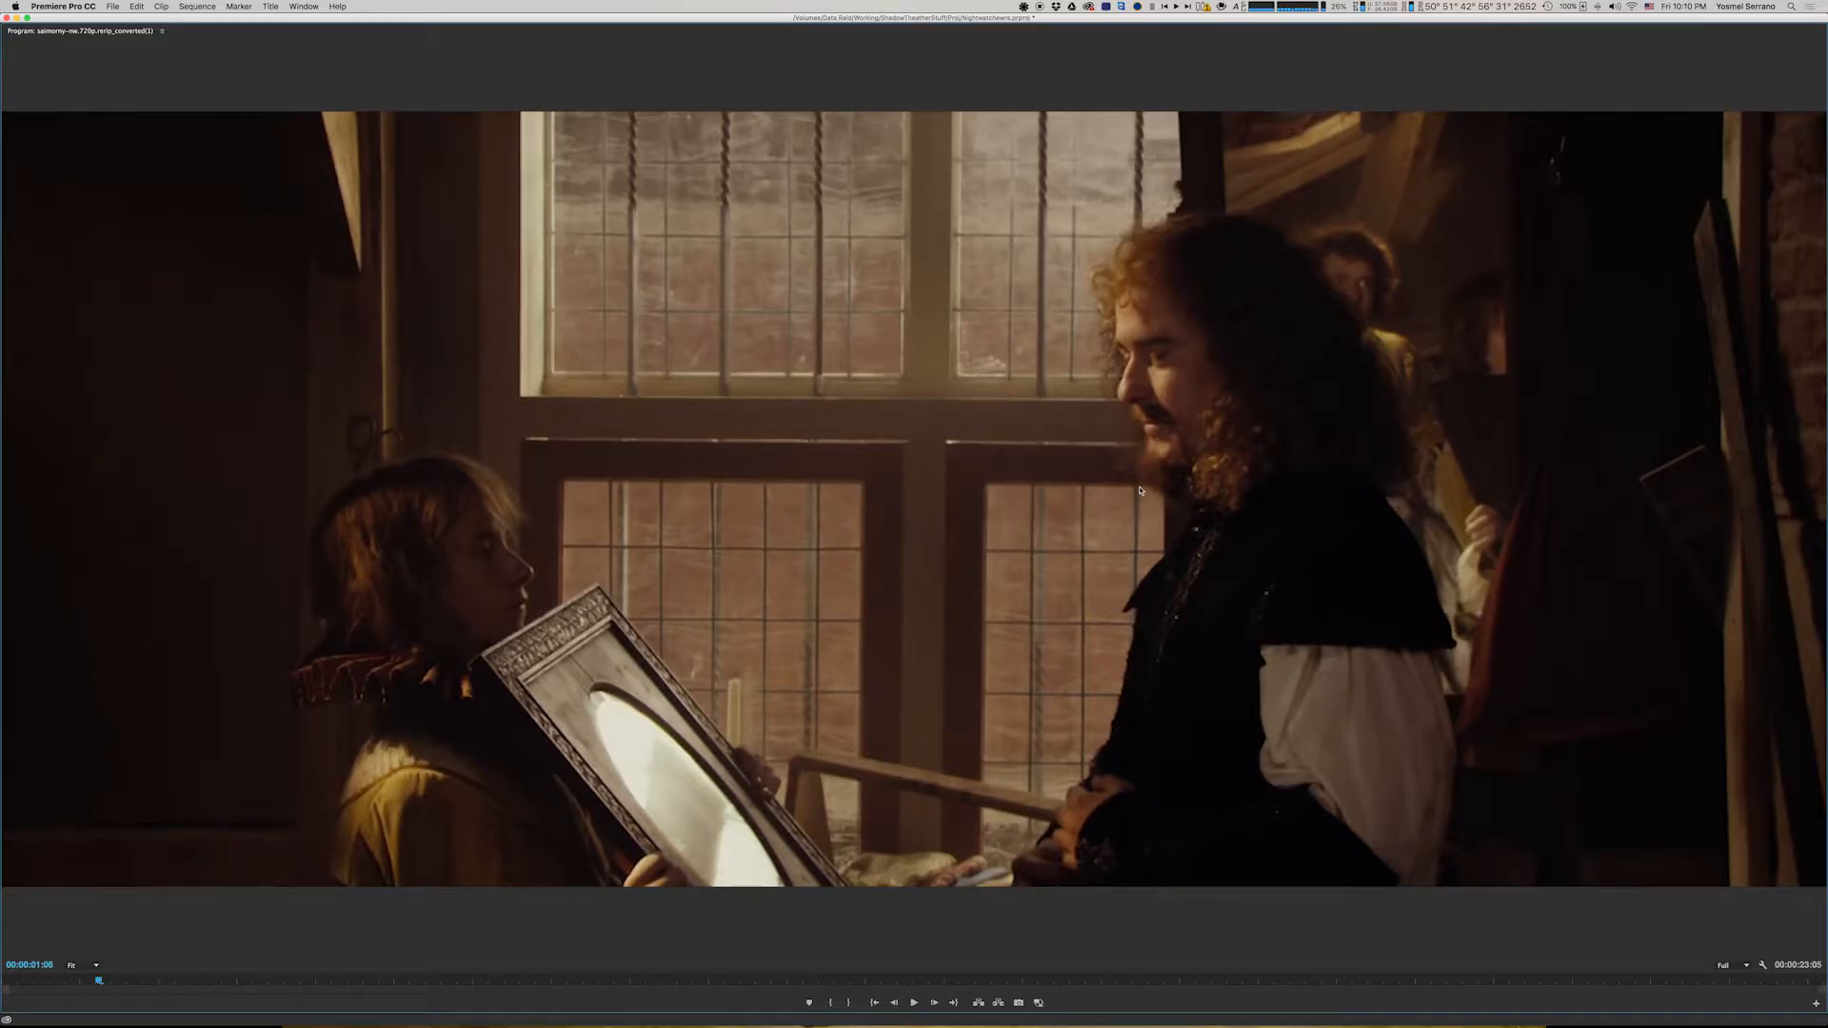
{"action": "key", "text": "Left"}
{"action": "key", "text": "Right"}
{"action": "key", "text": "Left"}
Step: Step backward frame by frame through the first shot to 00:00:00:10 to examine the man's movement before the cut
{"action": "key", "text": "Left"}
{"action": "key", "text": "Left"}
{"action": "key", "text": "Left"}
{"action": "key", "text": "Left"}
{"action": "key", "text": "Left"}
{"action": "key", "text": "Left"}
{"action": "key", "text": "Left"}
{"action": "key", "text": "Left"}
{"action": "key", "text": "Left"}
{"action": "key", "text": "Left"}
{"action": "key", "text": "Left"}
{"action": "key", "text": "Left"}
{"action": "key", "text": "Left"}
{"action": "key", "text": "Left"}
{"action": "key", "text": "Left"}
{"action": "key", "text": "Left"}
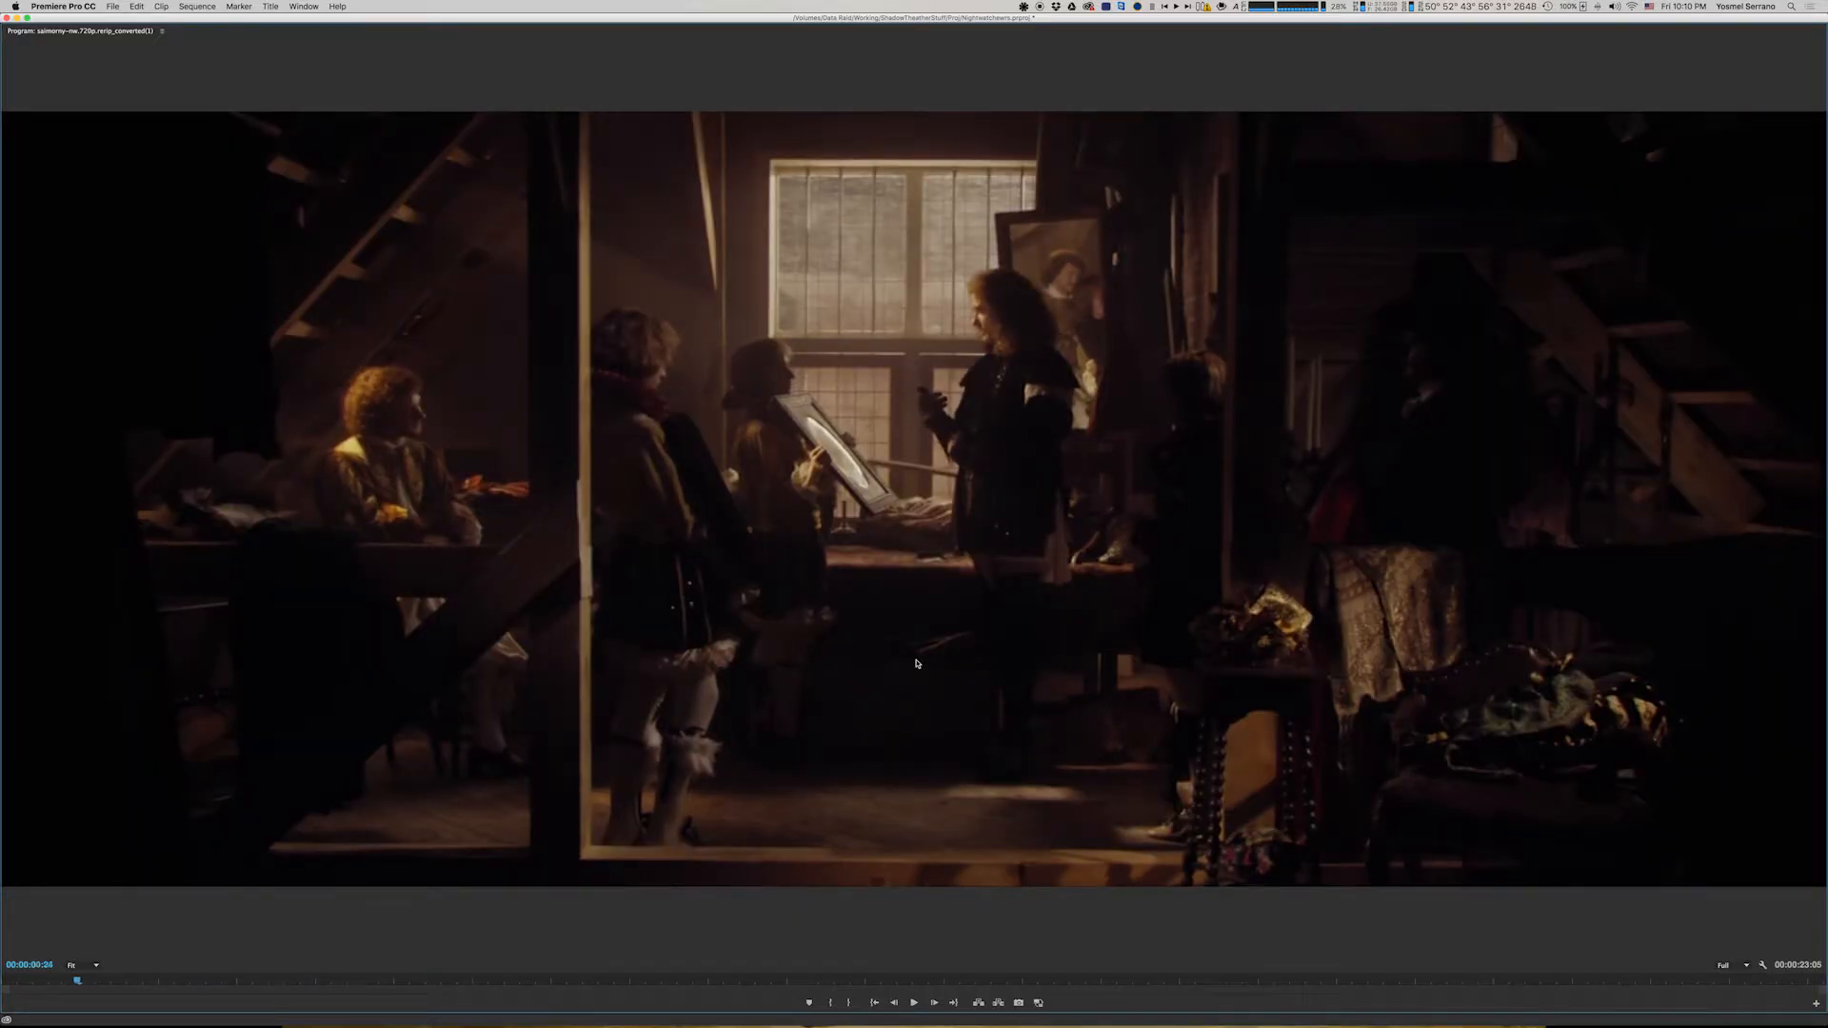
{"action": "key", "text": "Left"}
{"action": "key", "text": "Left"}
{"action": "key", "text": "Left"}
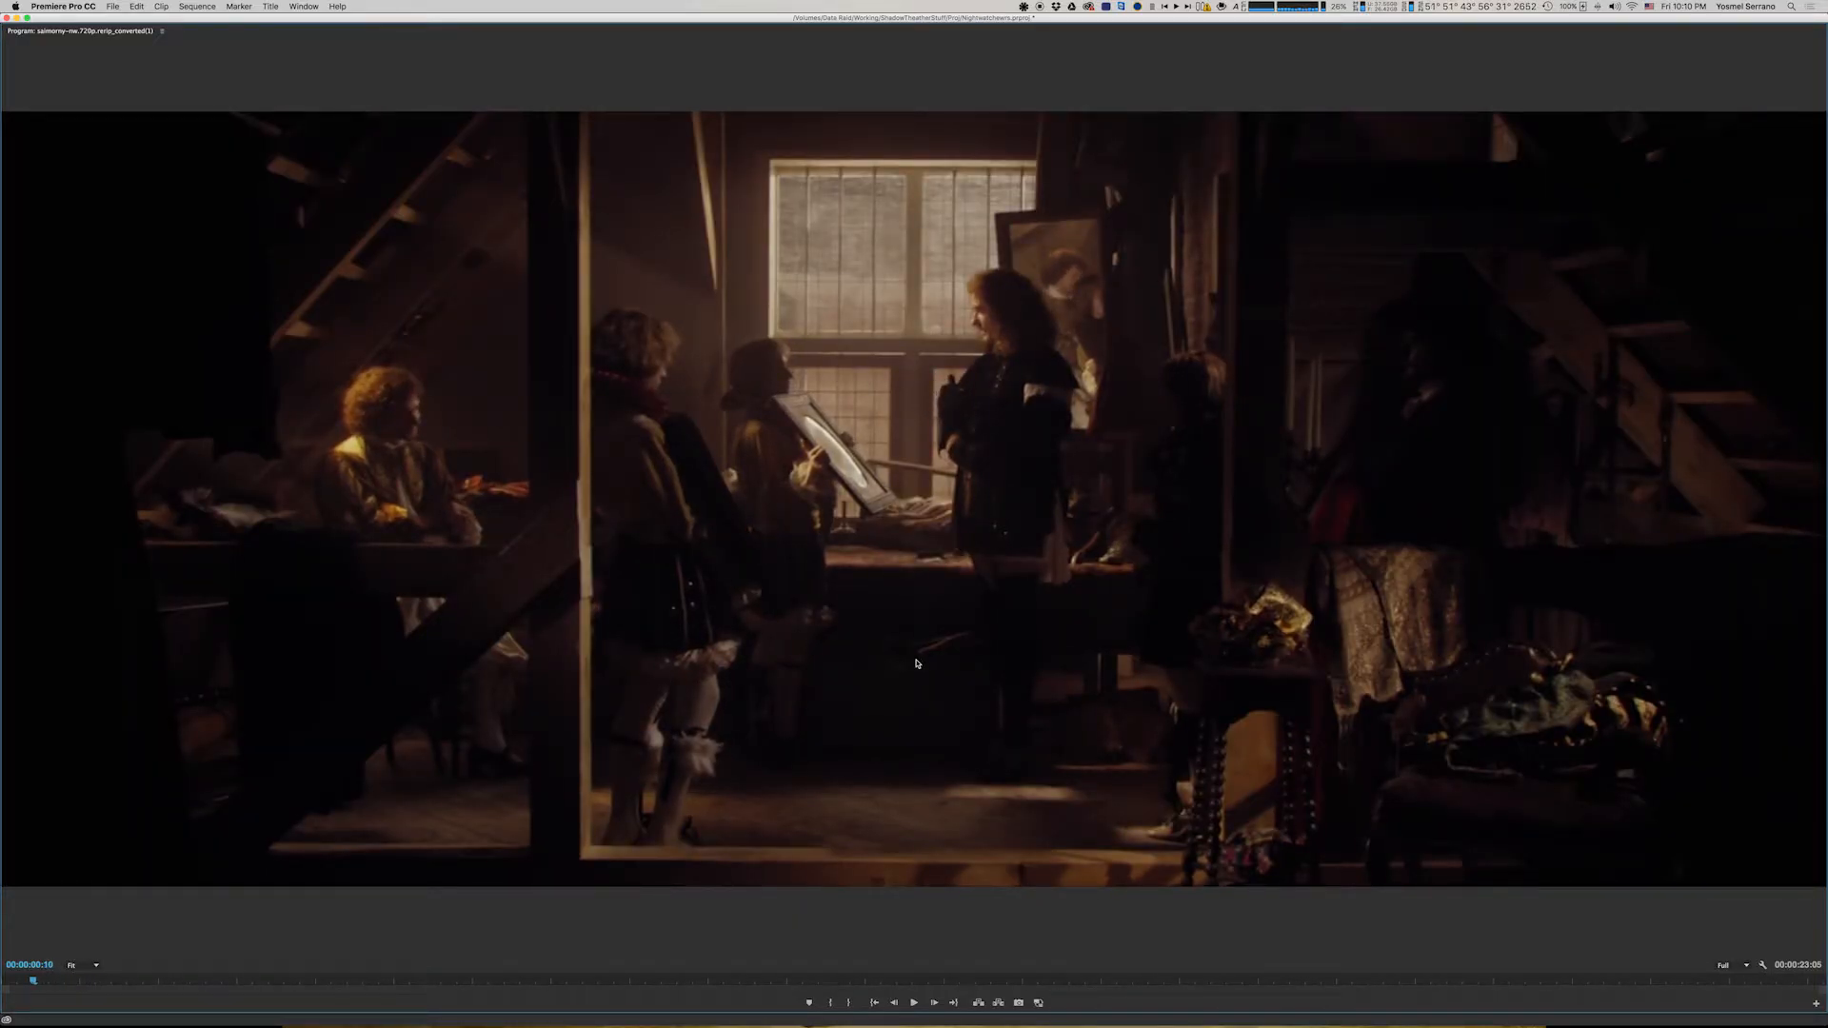
Step: Step forward frame by frame through the first shot to 00:00:00:22 to examine the man's hand gesture
{"action": "key", "text": "Right"}
{"action": "key", "text": "Right"}
{"action": "key", "text": "Right"}
{"action": "key", "text": "Right"}
{"action": "key", "text": "Right"}
{"action": "key", "text": "Right"}
{"action": "key", "text": "Right"}
{"action": "key", "text": "Right"}
{"action": "key", "text": "Right"}
{"action": "key", "text": "Right"}
{"action": "key", "text": "Right"}
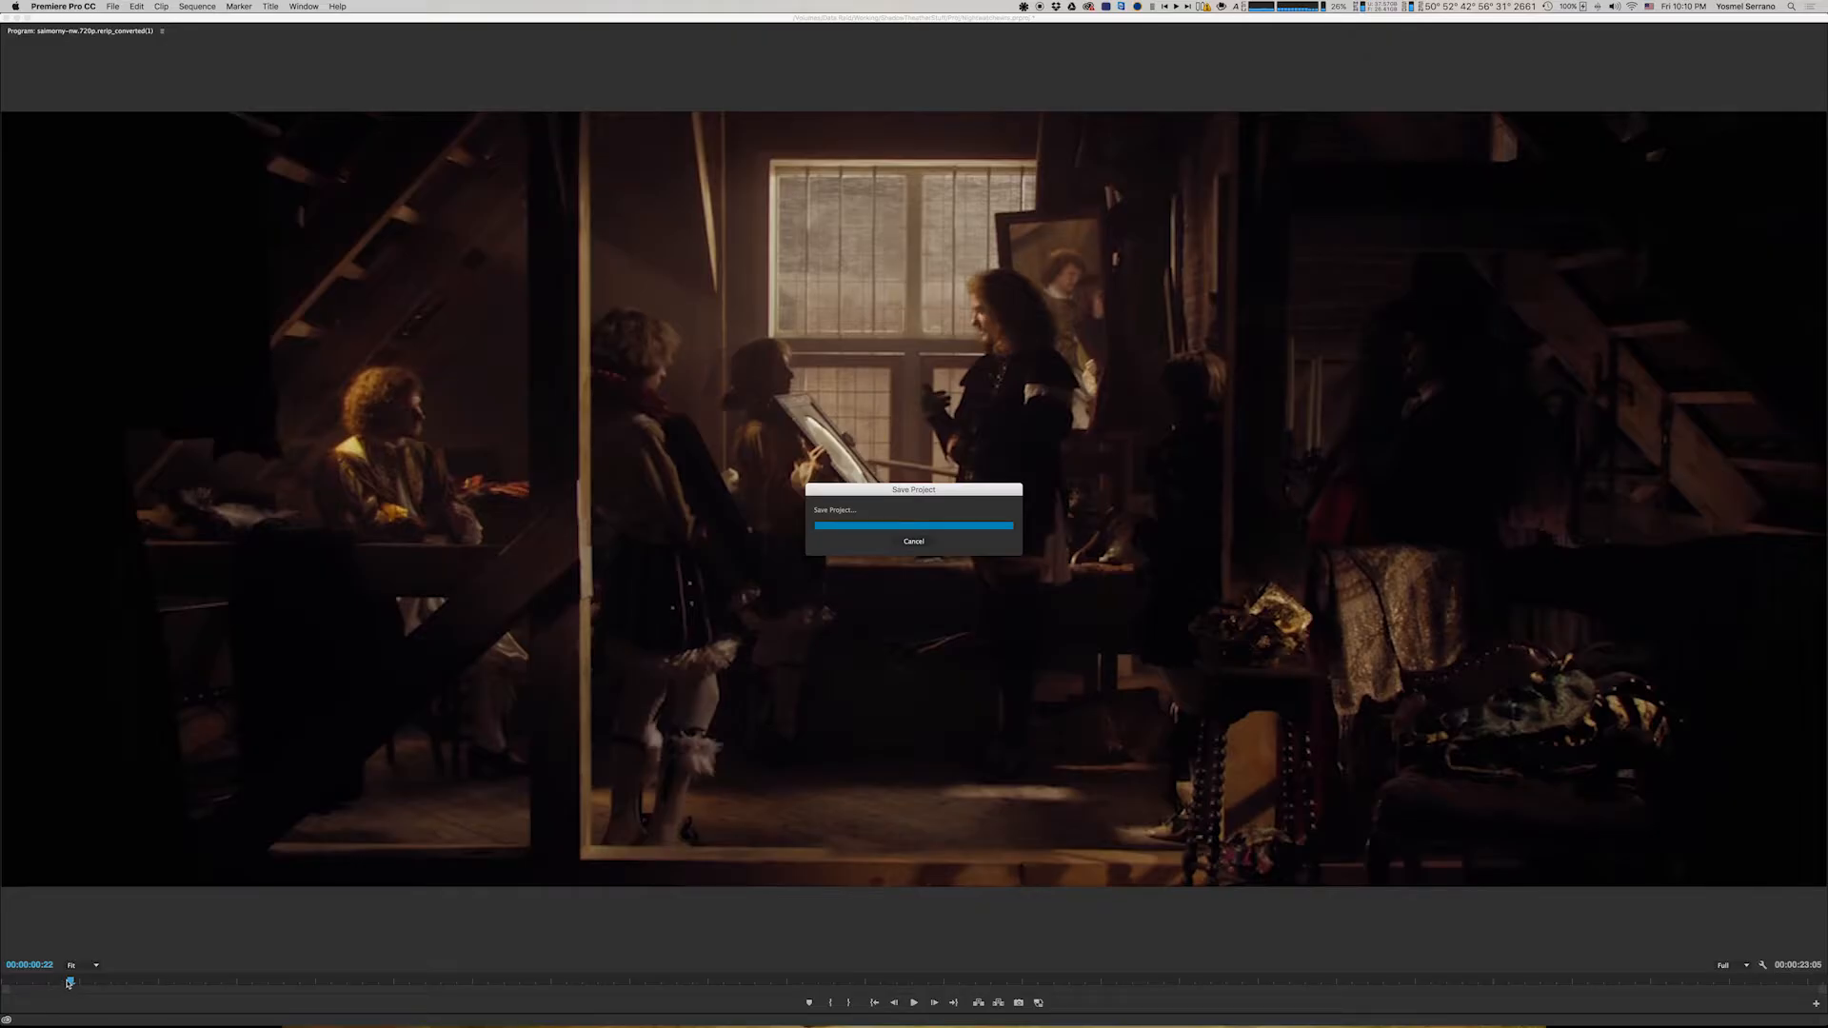
Step: Play from early in the first shot across the cut, and scrub on to 00:00:03:21 in the second shot
{"action": "mouse_move", "coordinate": [68, 982]}
{"action": "left_mouse_down"}
{"action": "mouse_move", "coordinate": [19, 984]}
{"action": "mouse_move", "coordinate": [39, 984]}
{"action": "left_mouse_up"}
{"action": "key", "text": "space"}
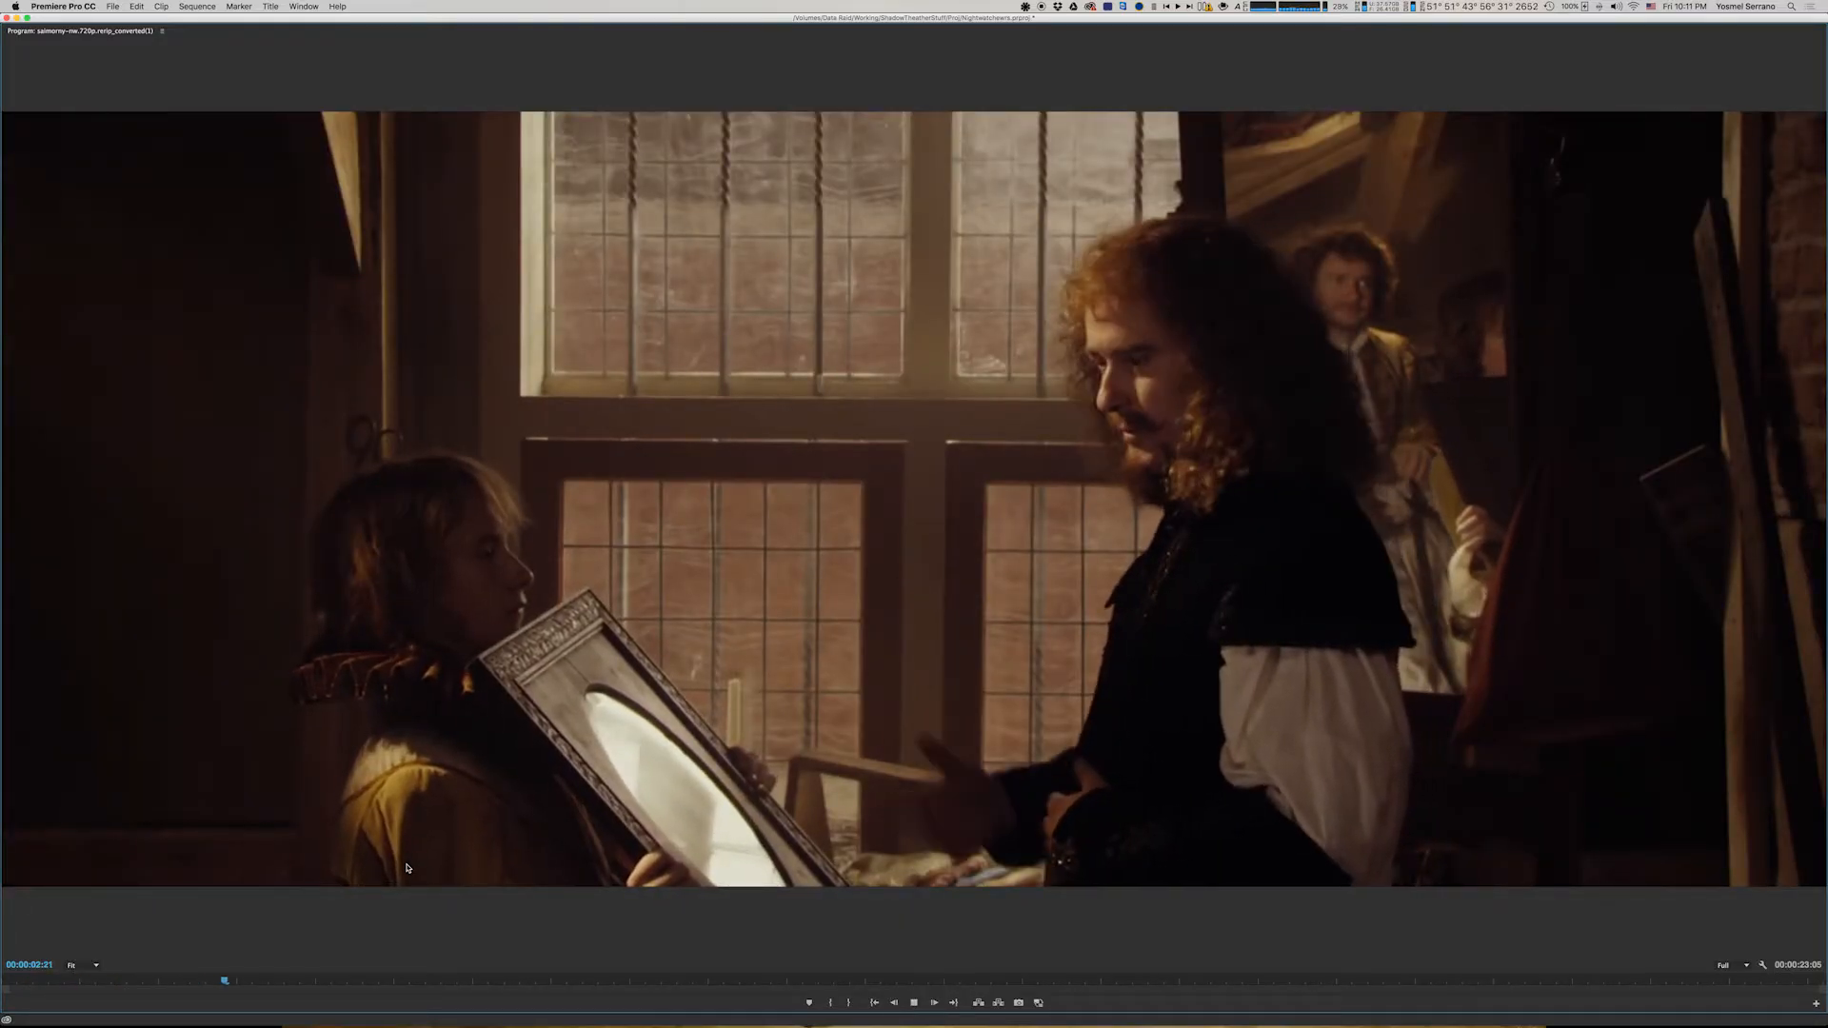
{"action": "key", "text": "space"}
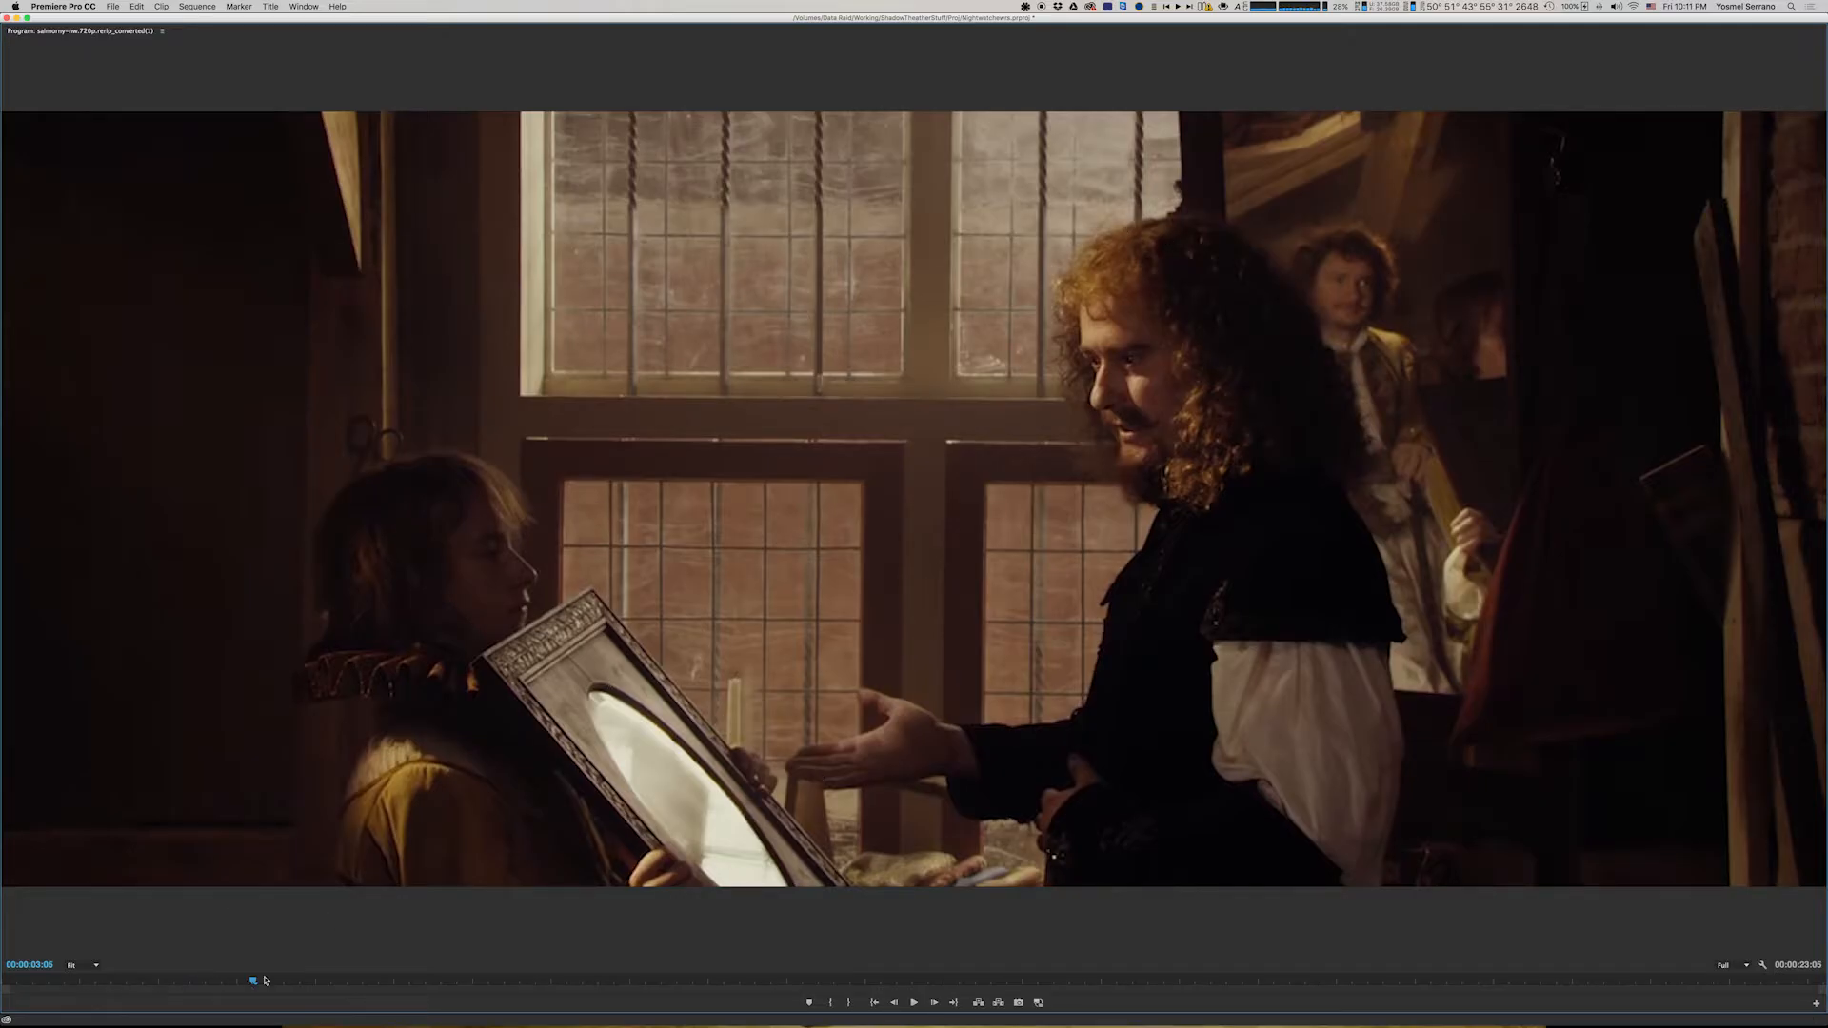
{"action": "left_click_drag", "start_coordinate": [246, 981], "coordinate": [302, 975]}
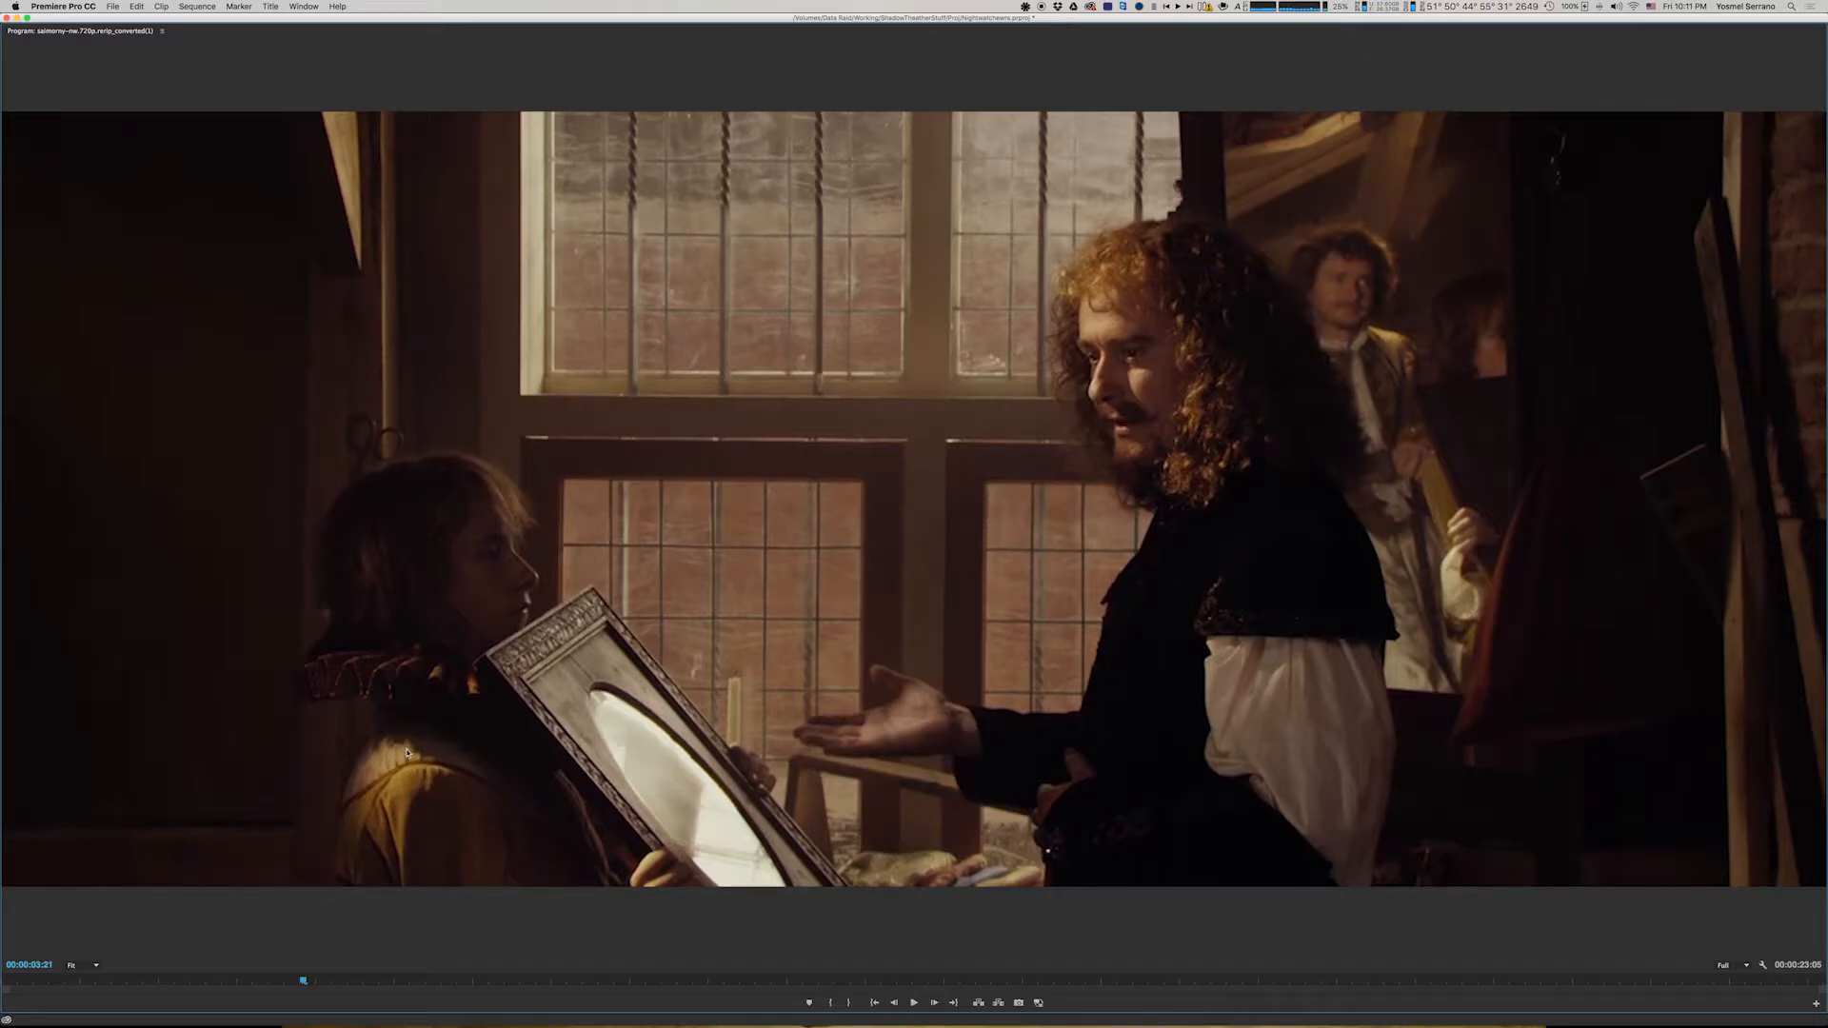
Step: Play the edit from the sequence start into the second shot, and restore the Program monitor to its normal size
{"action": "left_click_drag", "start_coordinate": [299, 977], "coordinate": [3, 1010]}
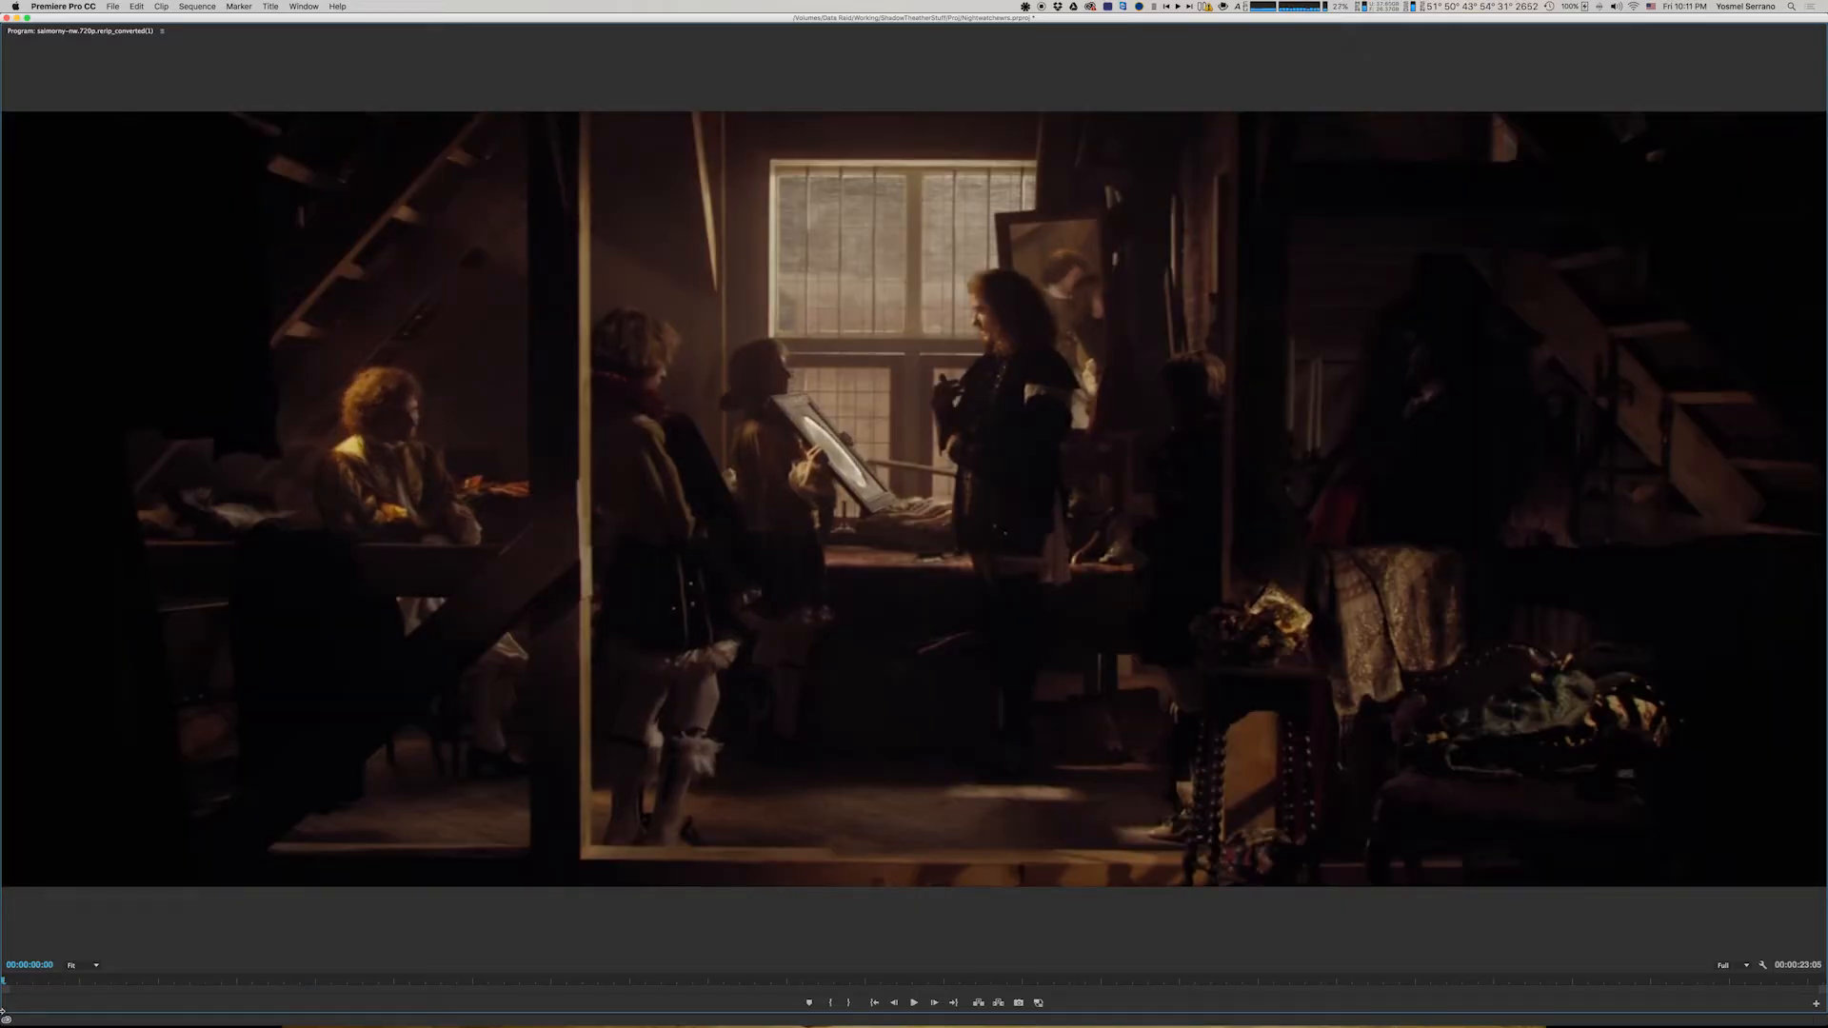
{"action": "key", "text": "space"}
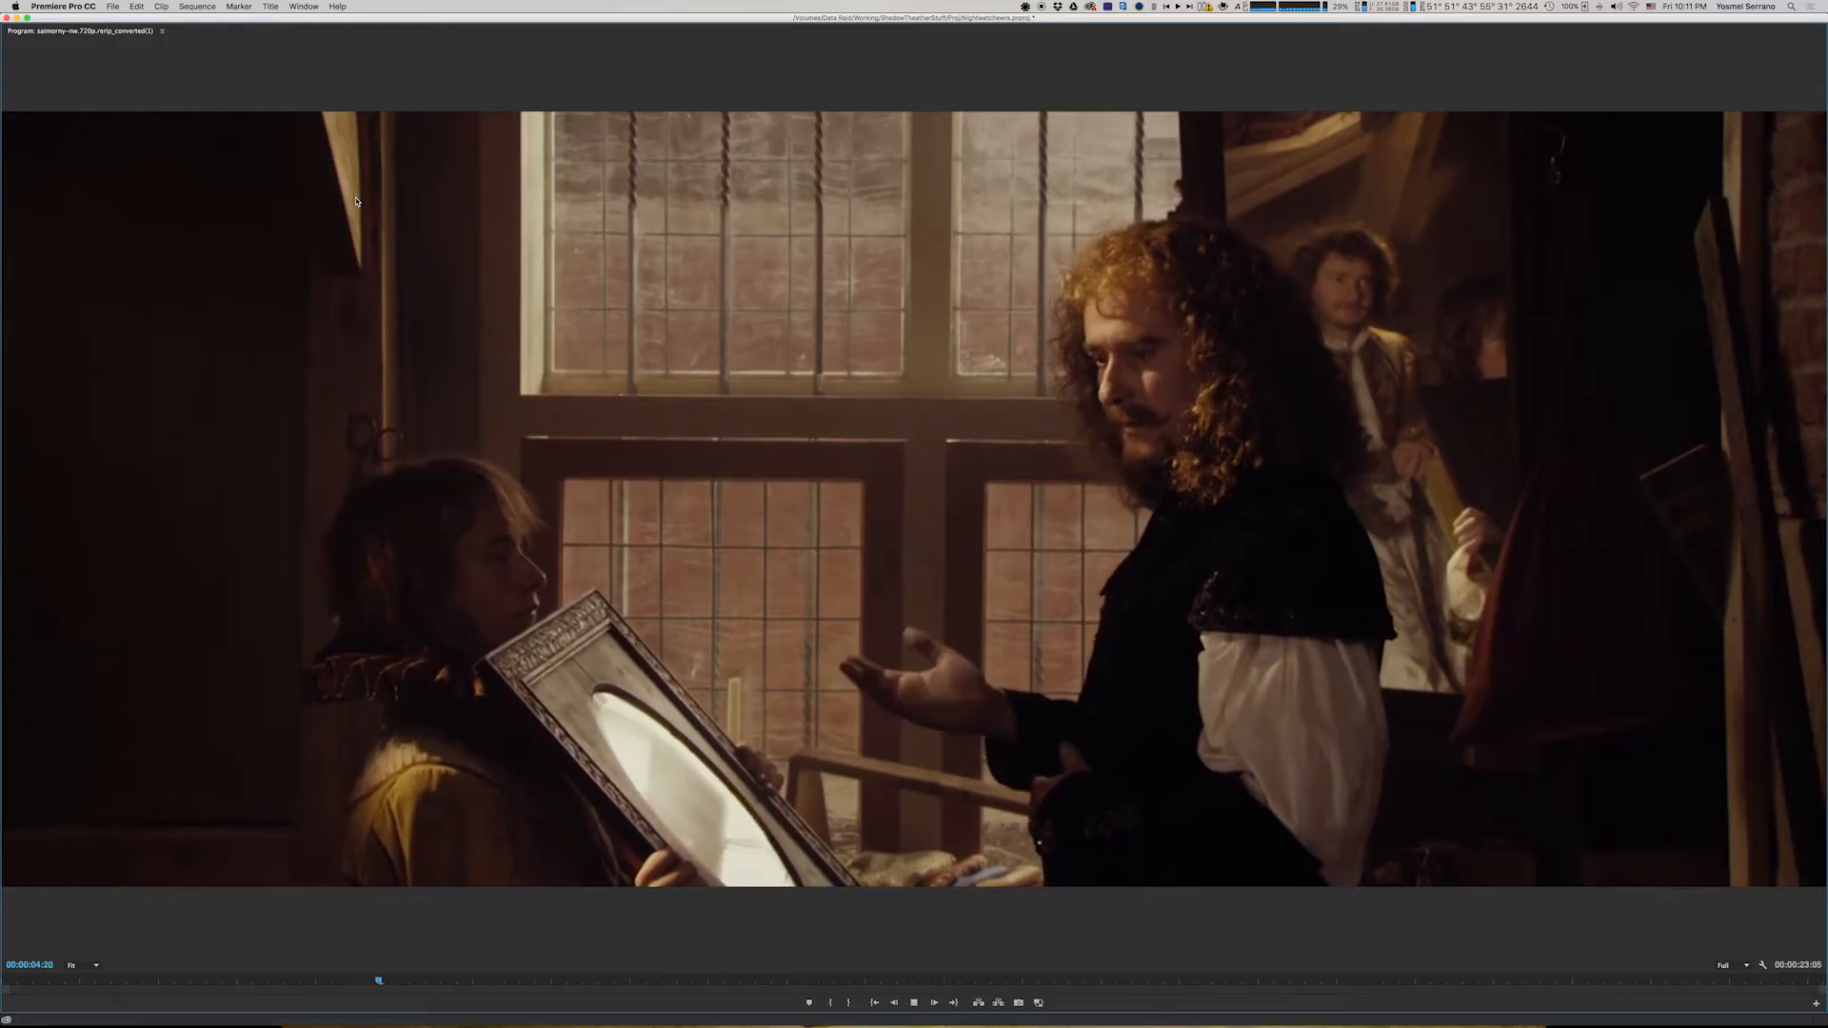
{"action": "key", "text": "space"}
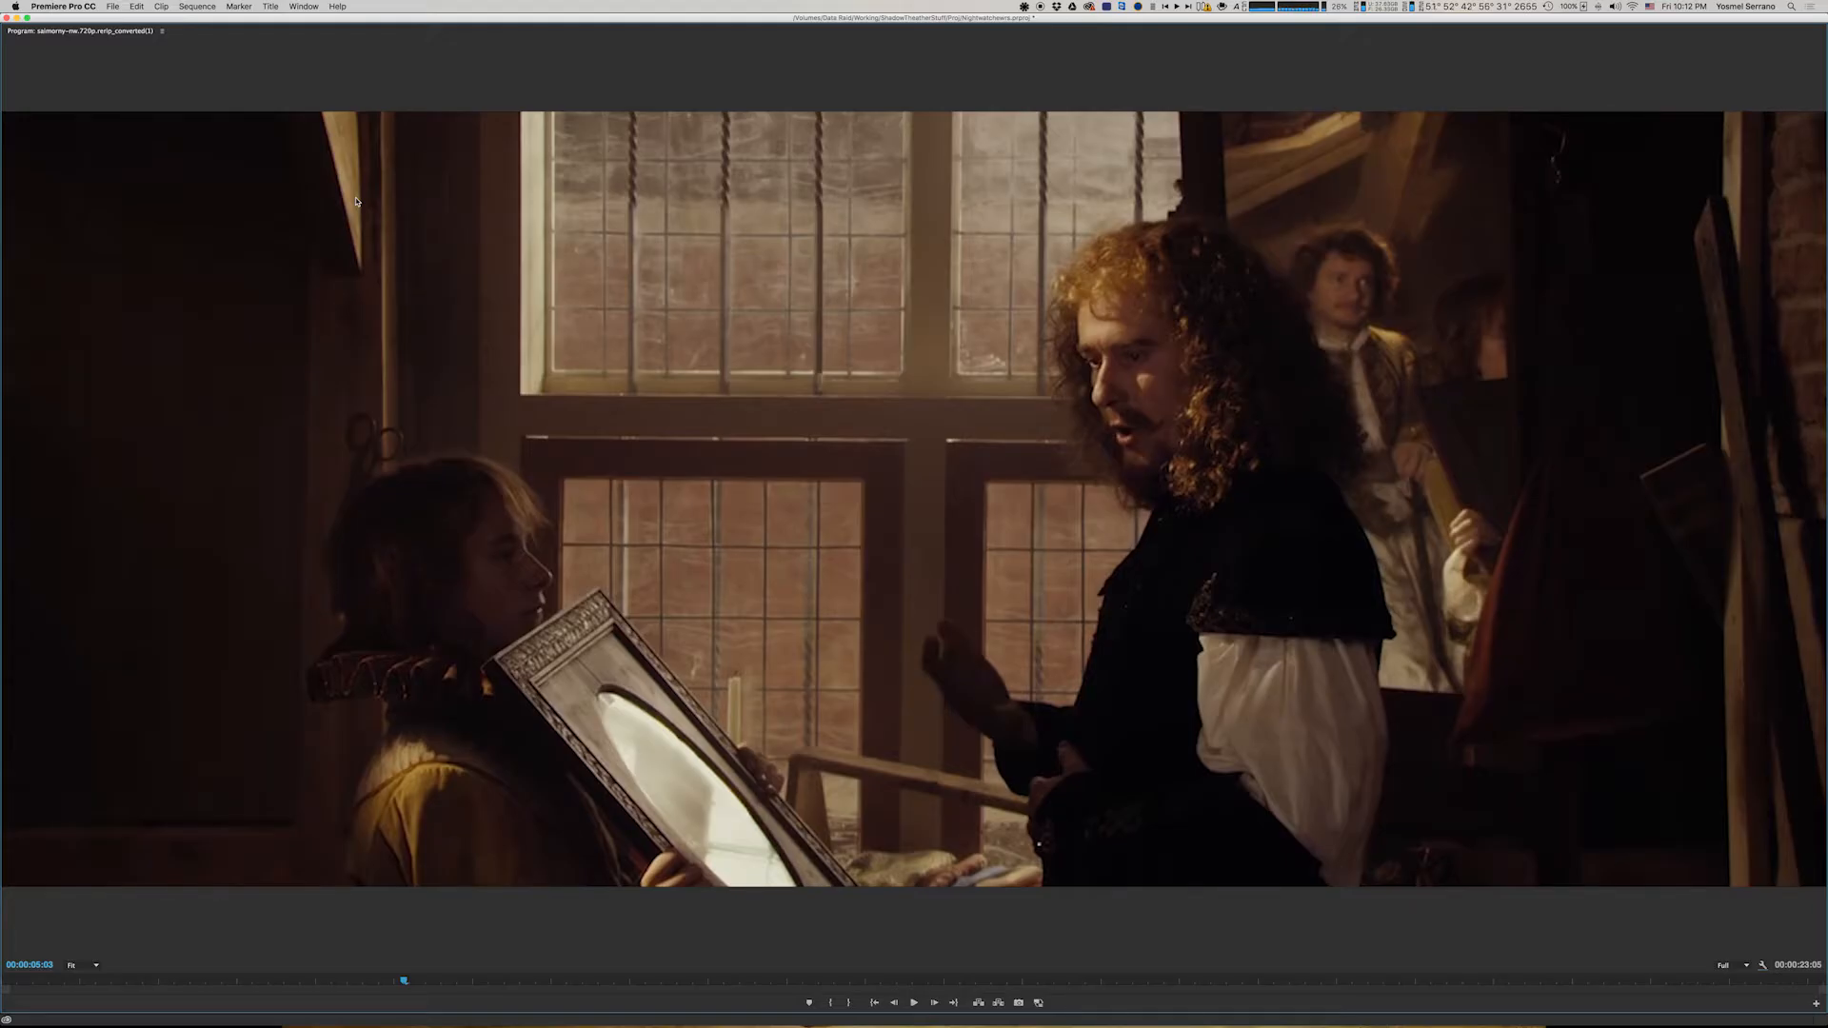
{"action": "key", "text": "grave"}
Step: Switch from Premiere Pro to another open application
{"action": "key", "text": "super+Tab"}
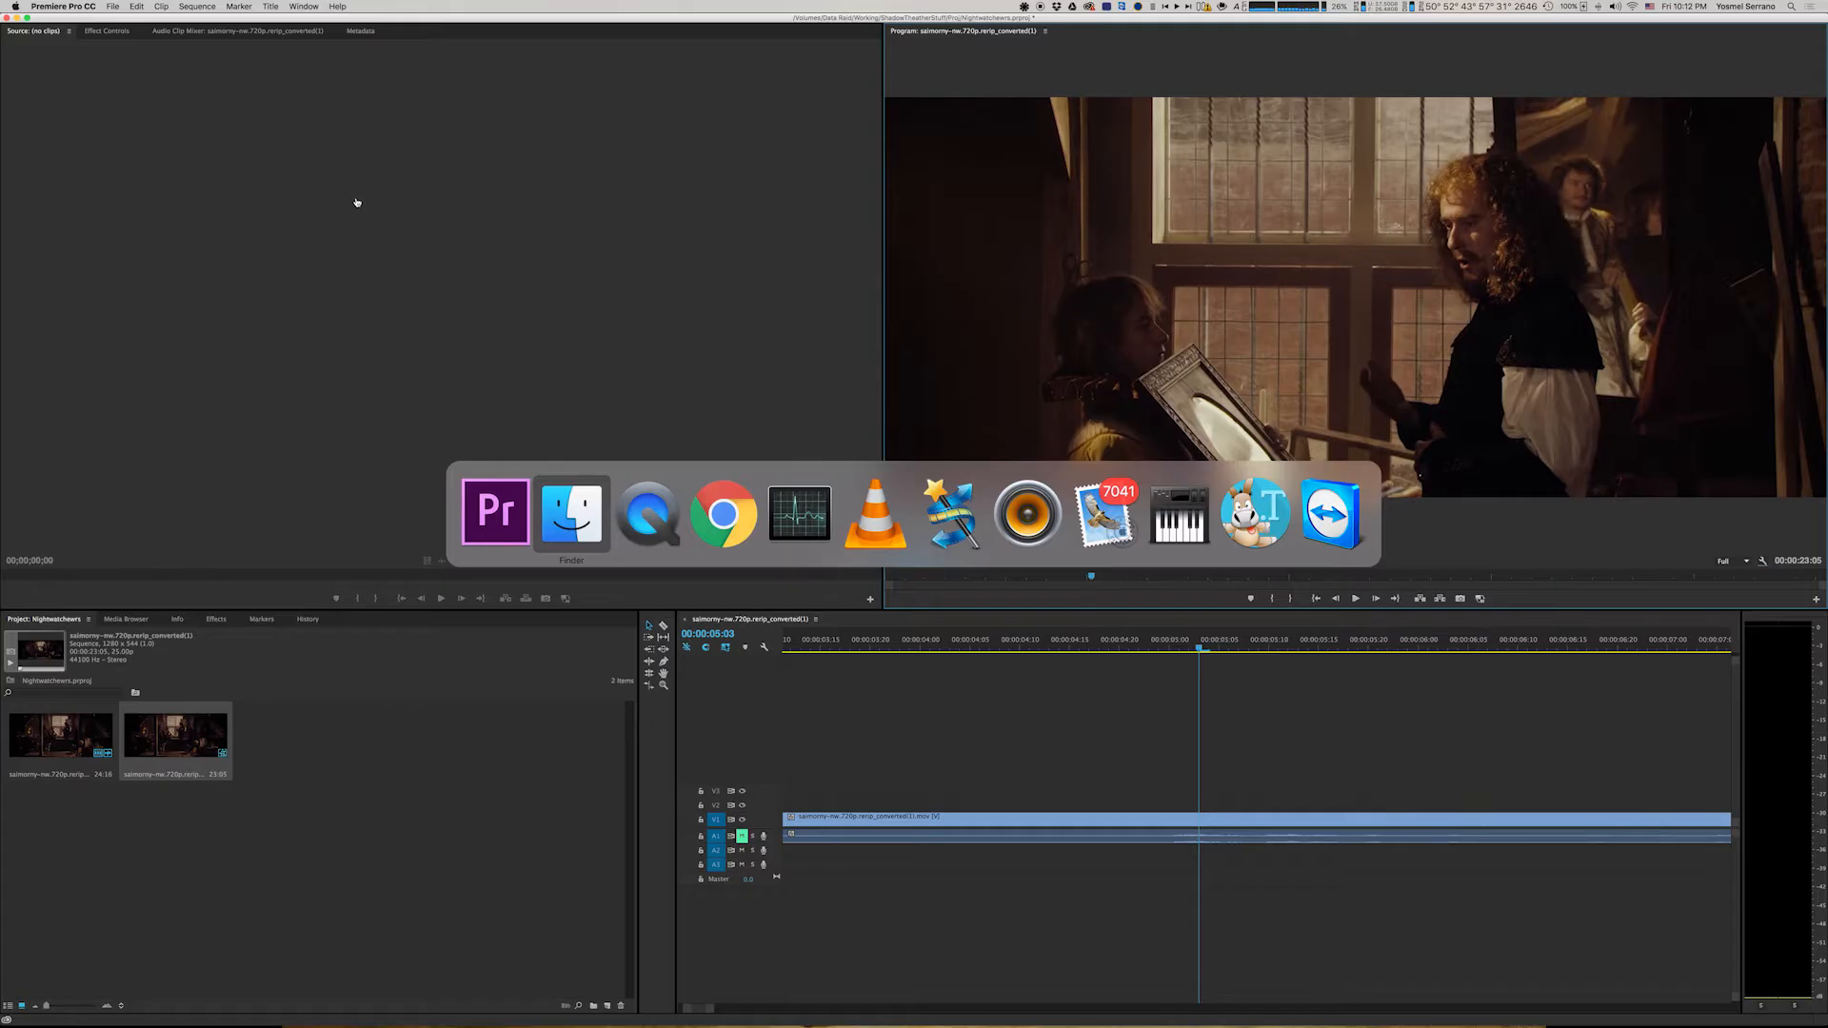